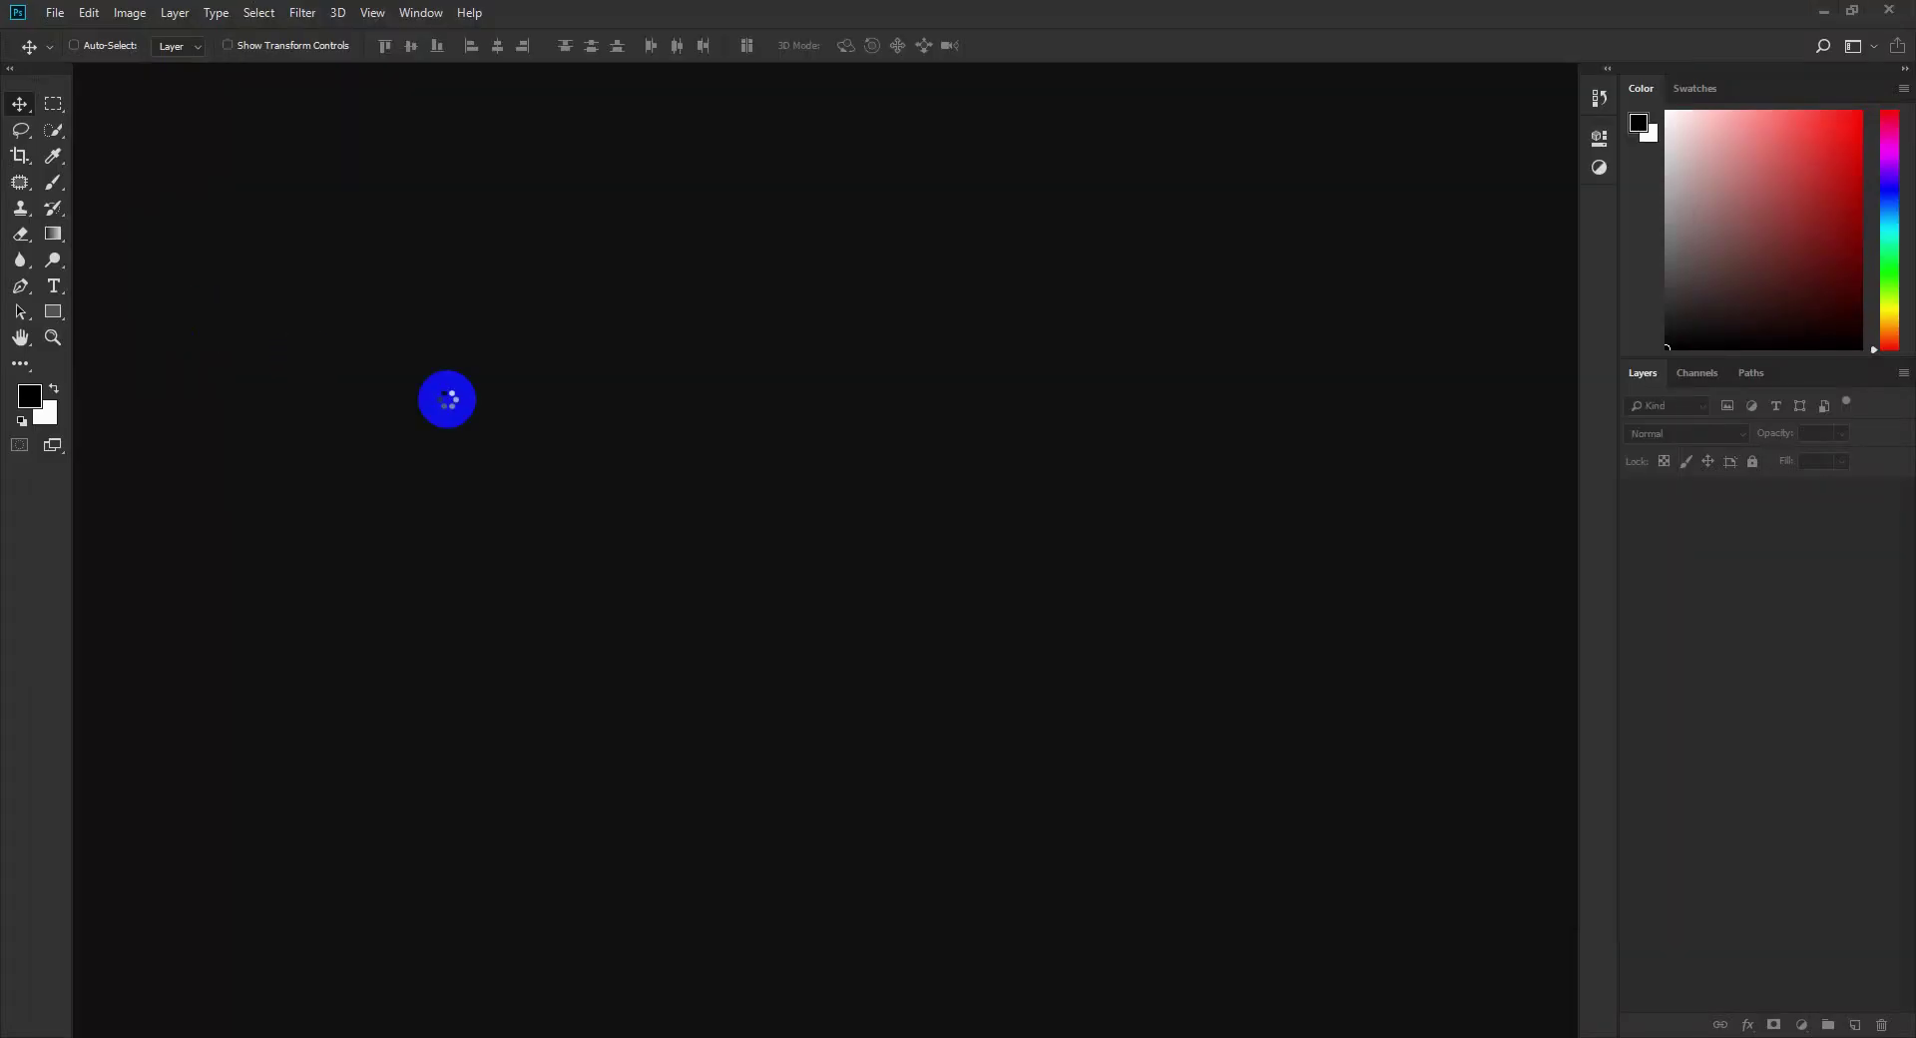
Open Girl Image.jpg from the Creativehafizul folder in Photoshop by dragging it in.
drag(469, 192, 462, 411)
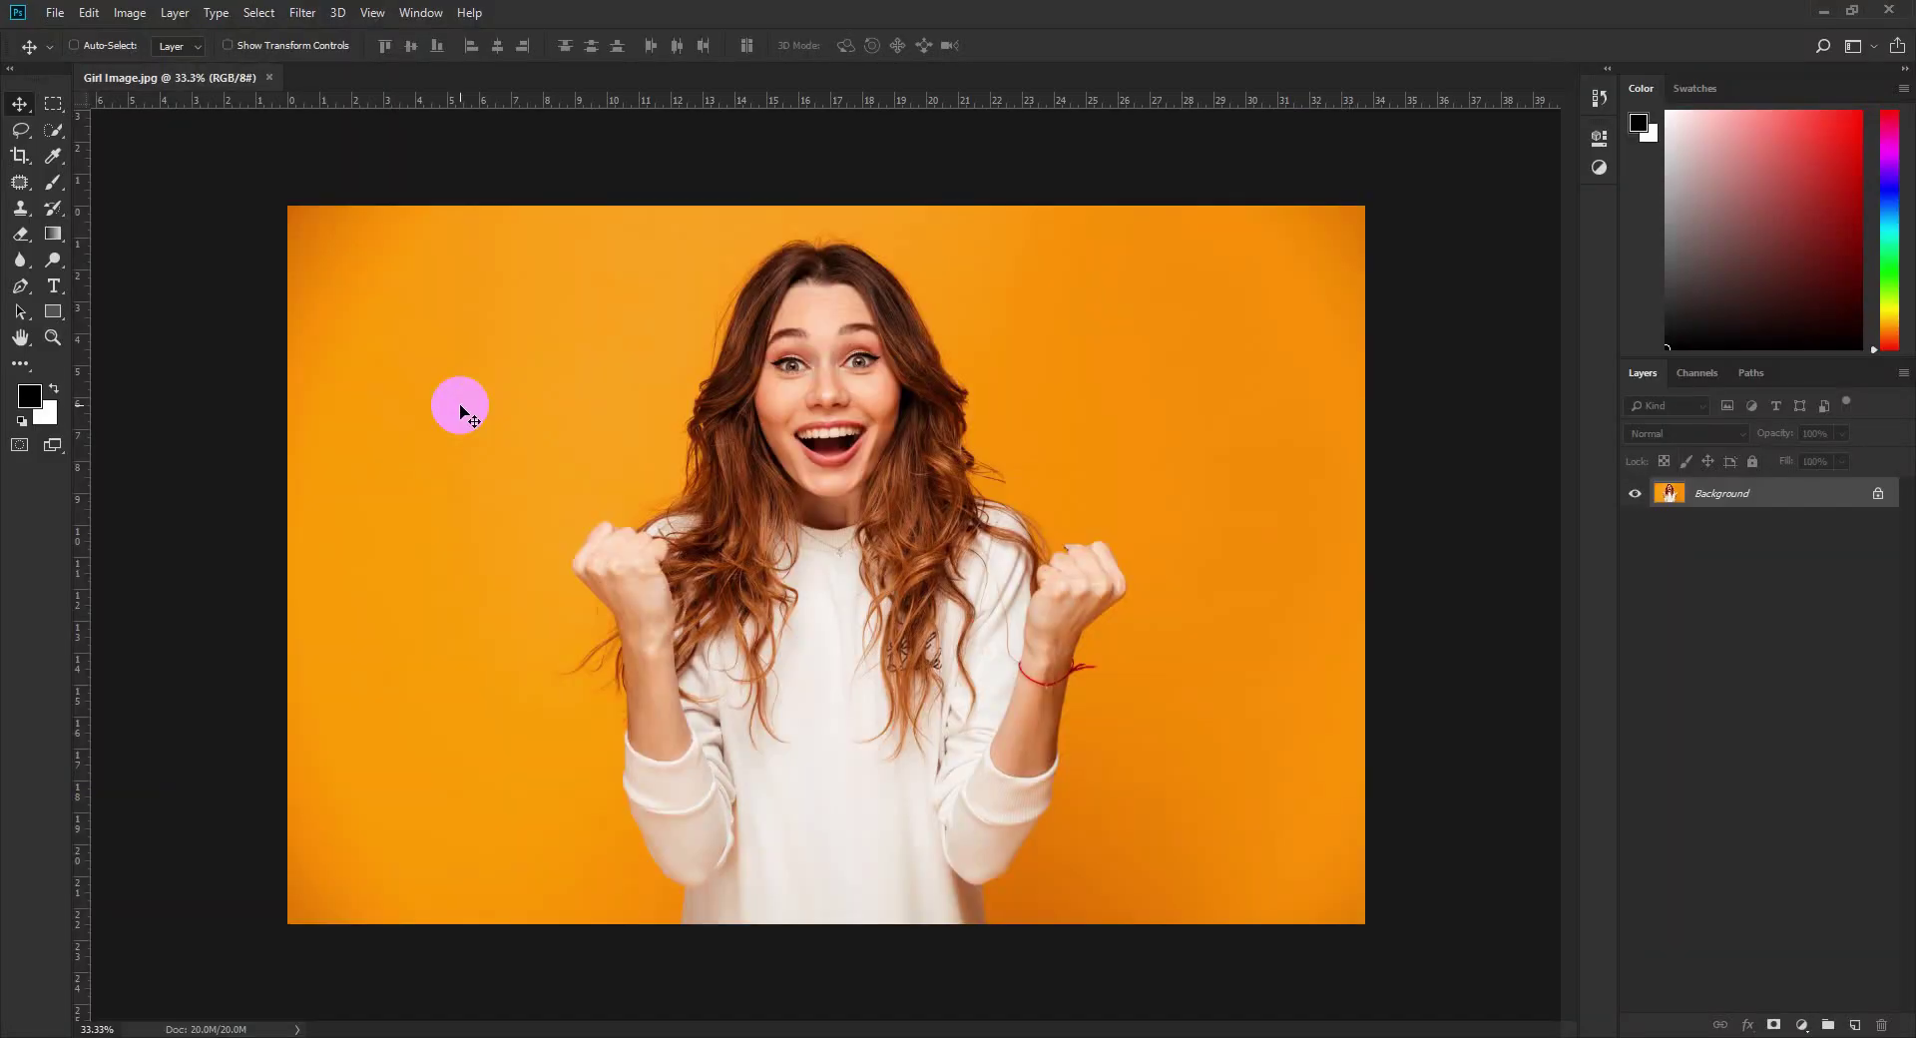
Unlock the Background photo as Layer 0 and duplicate it as Layer 0 copy.
scroll(679, 522, down, 1)
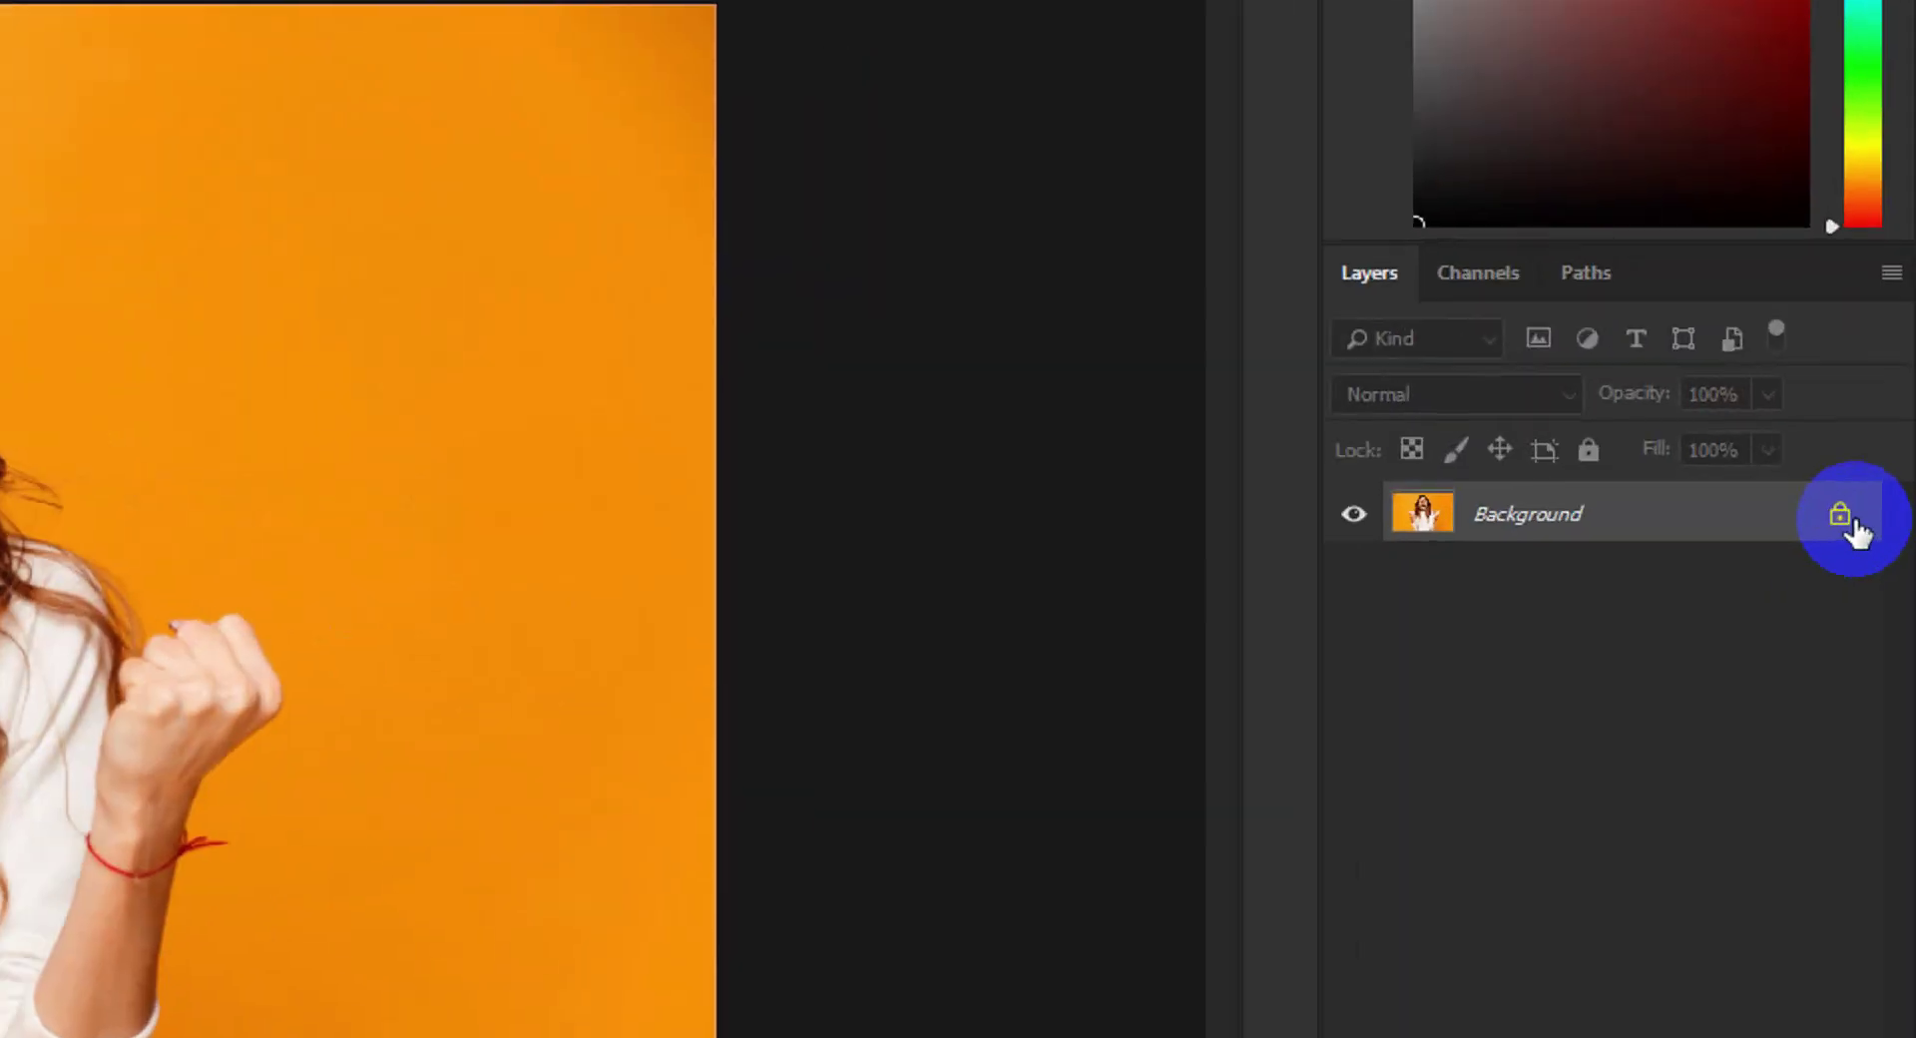
click(1878, 493)
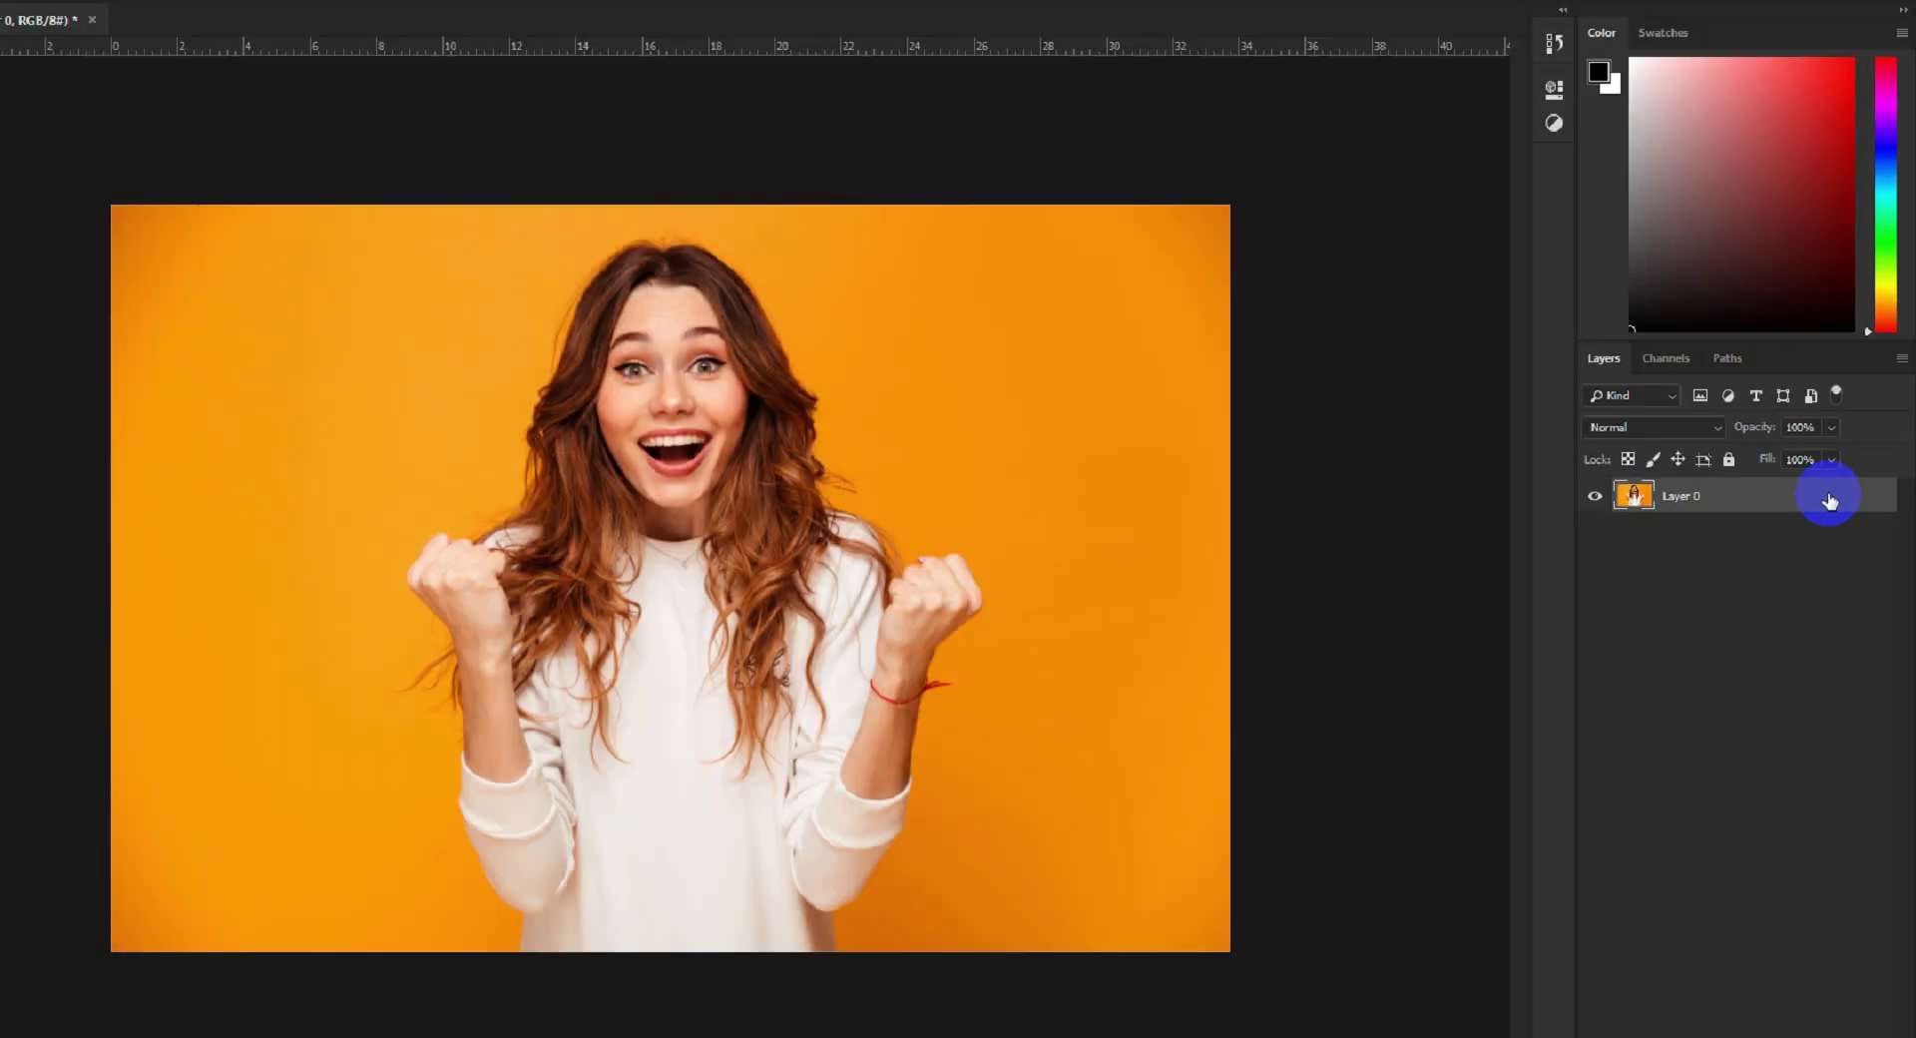
drag(1763, 524, 1860, 1019)
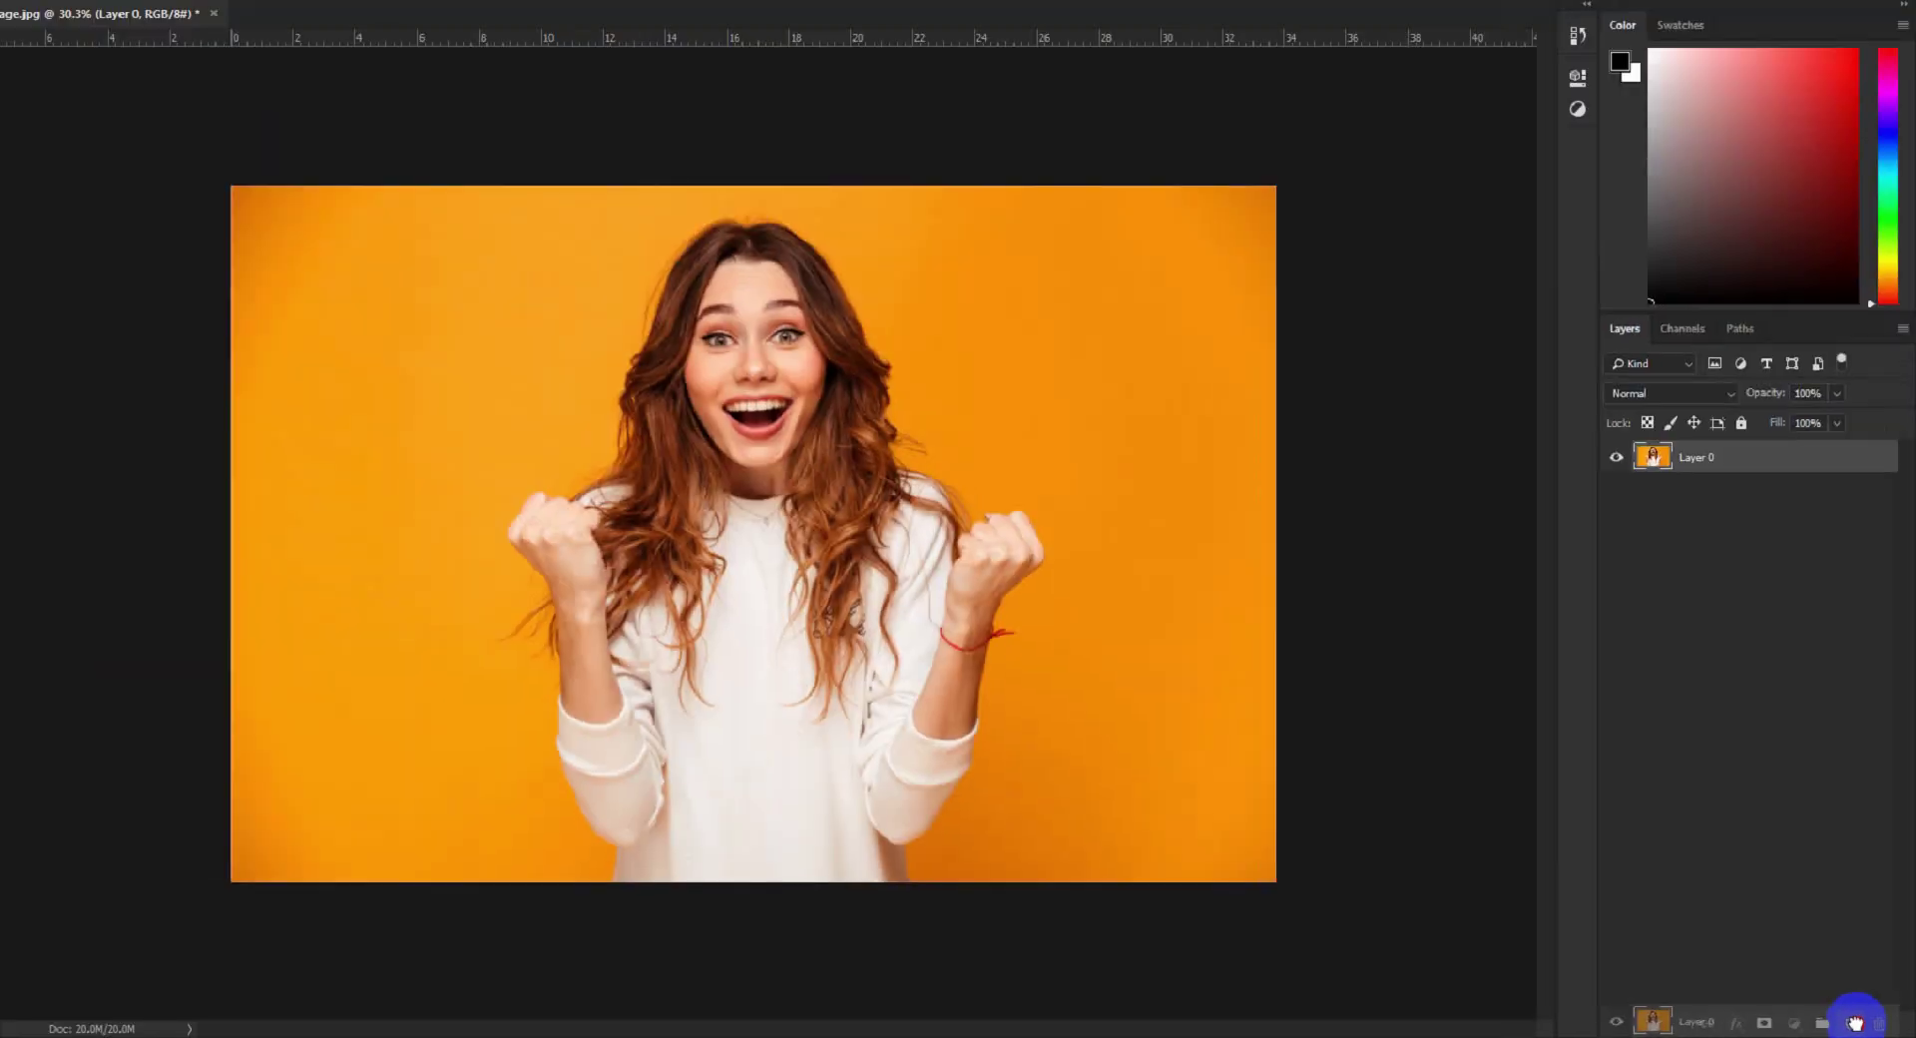
drag(1860, 1023, 1859, 1023)
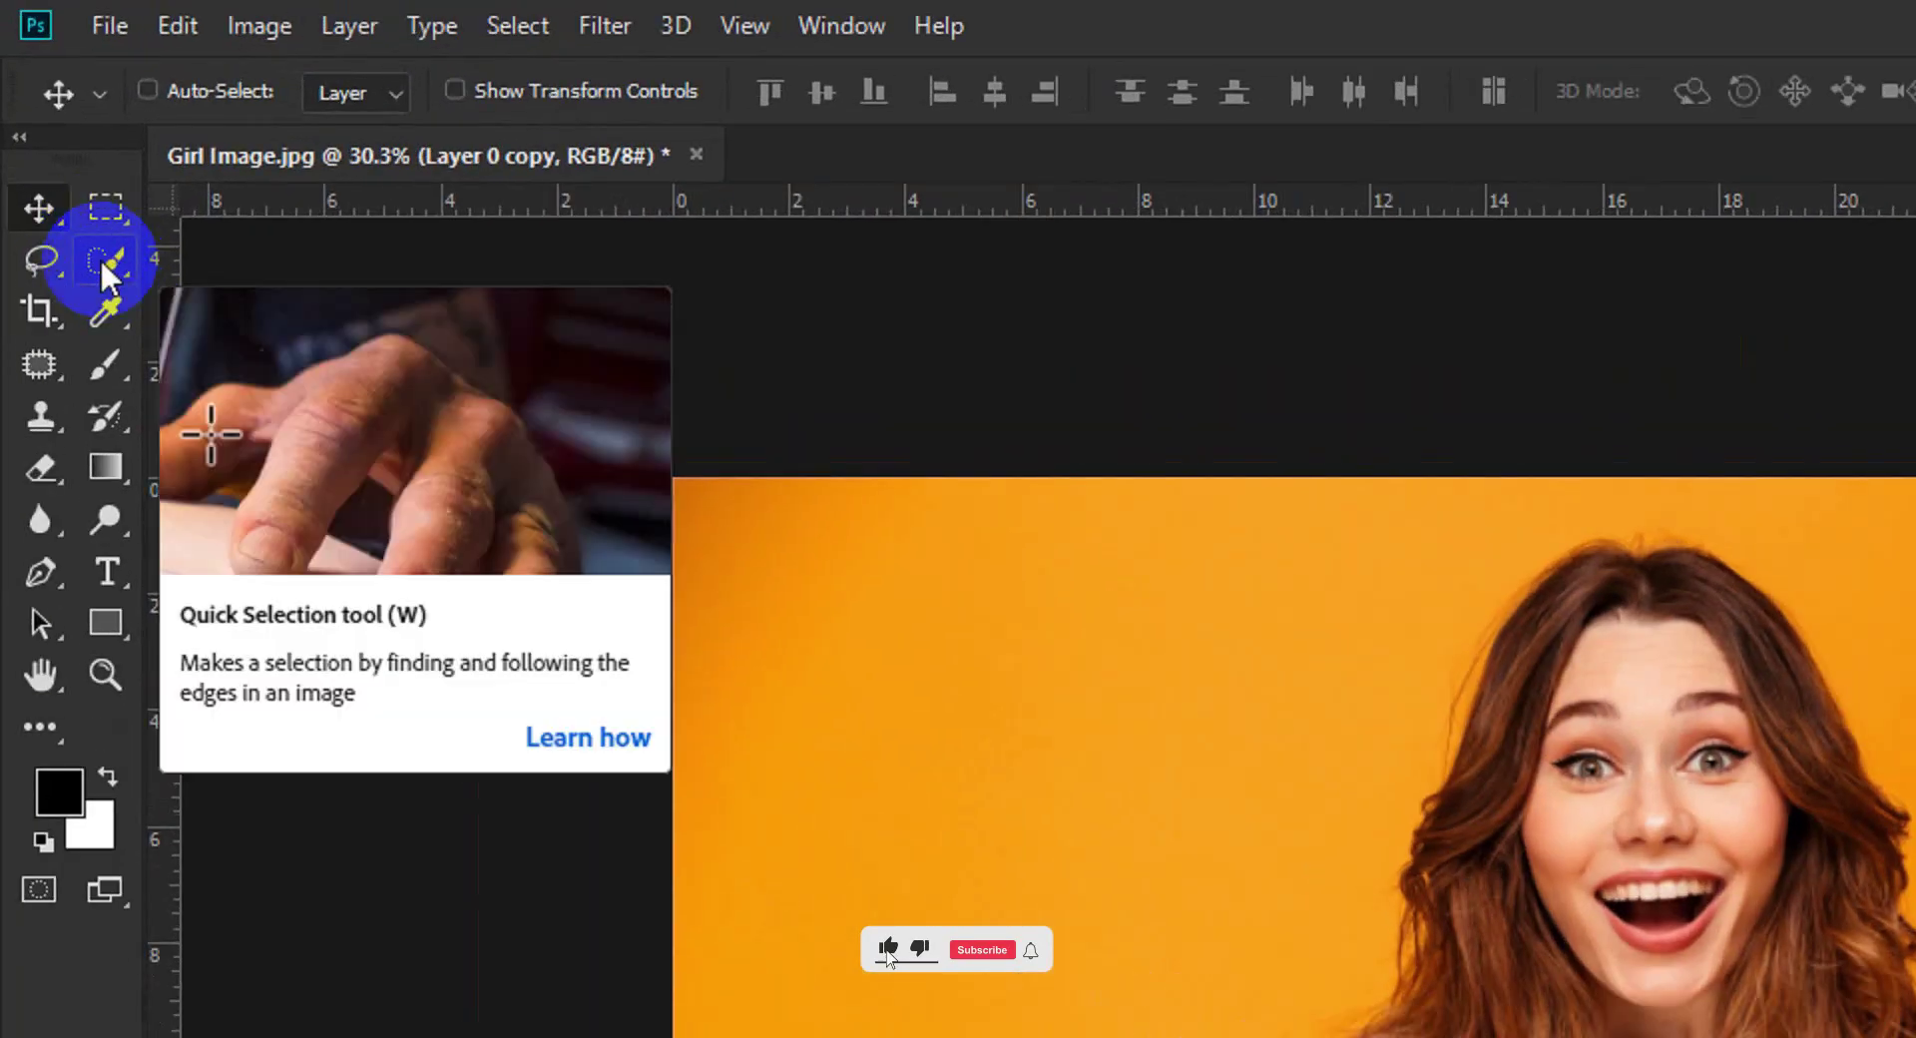
Mask Layer 0 copy to the girl using Select Subject, then open Select and Mask.
click(52, 130)
click(928, 82)
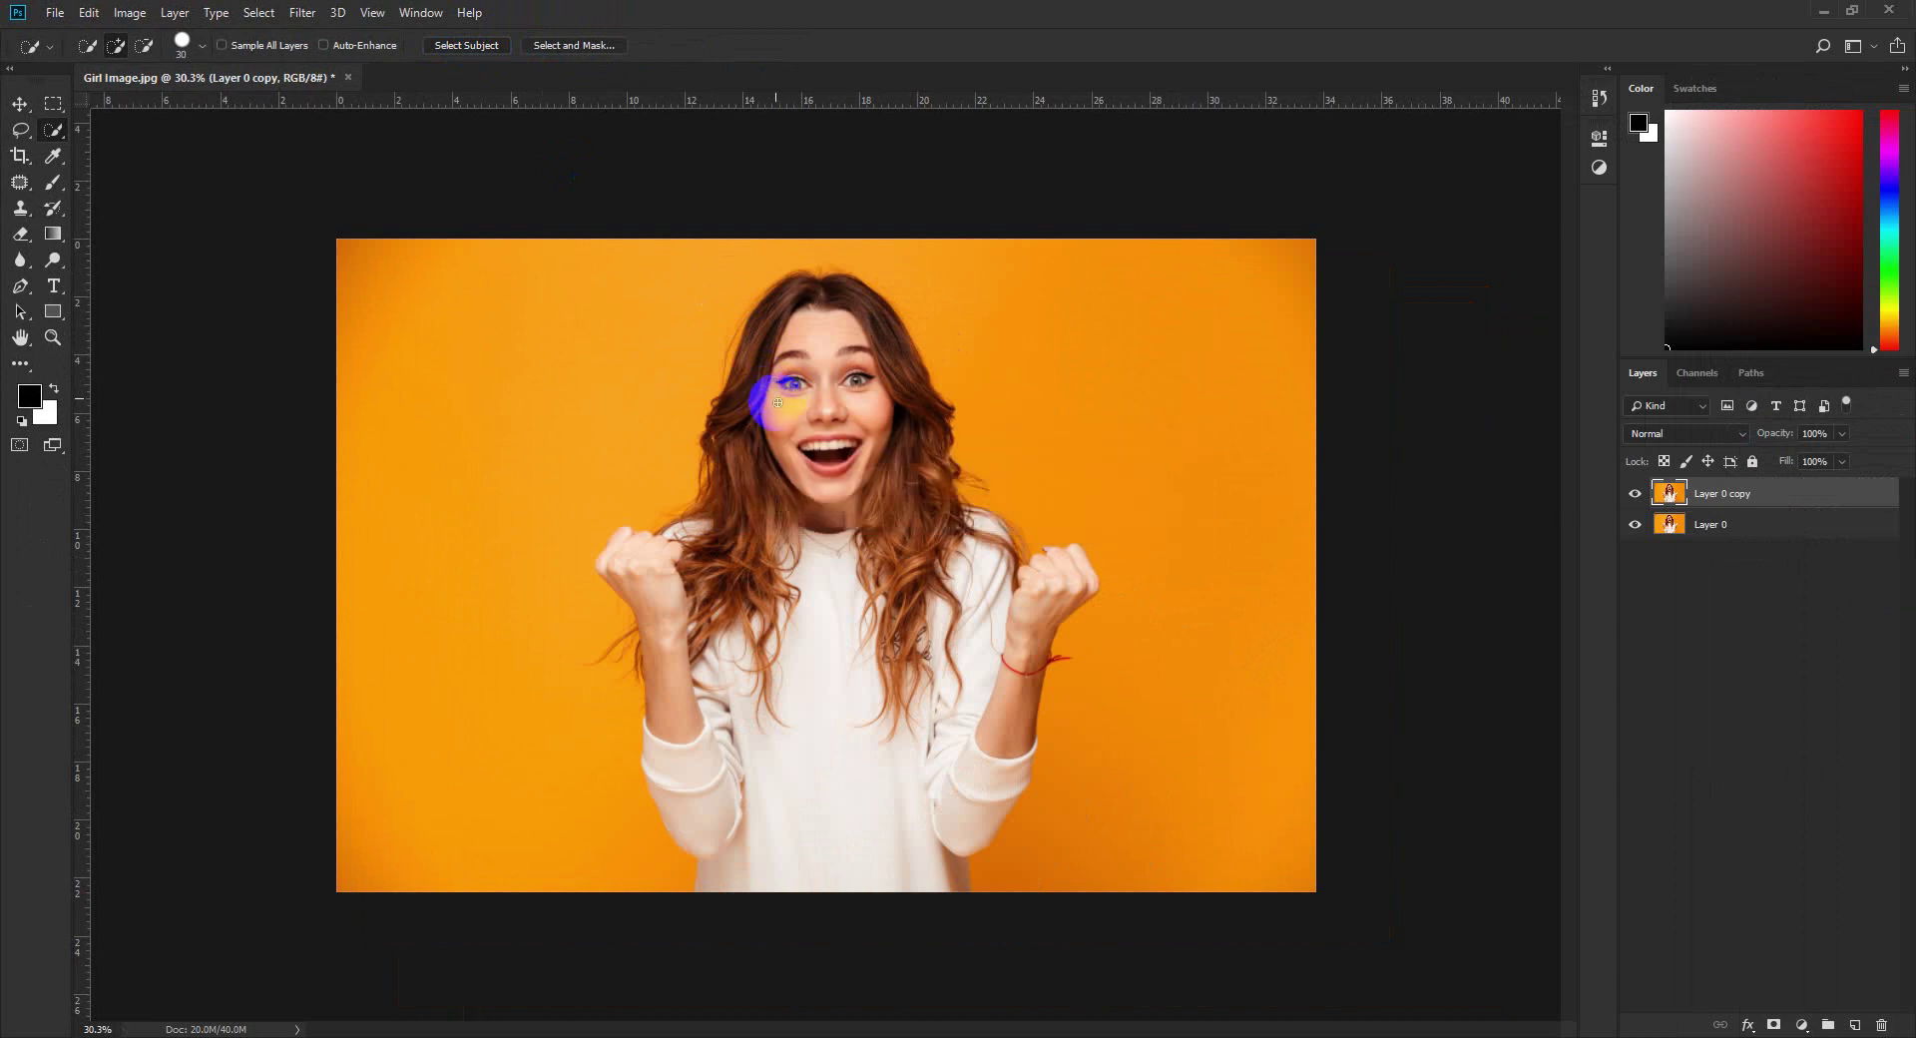
scroll(846, 590, down, 1)
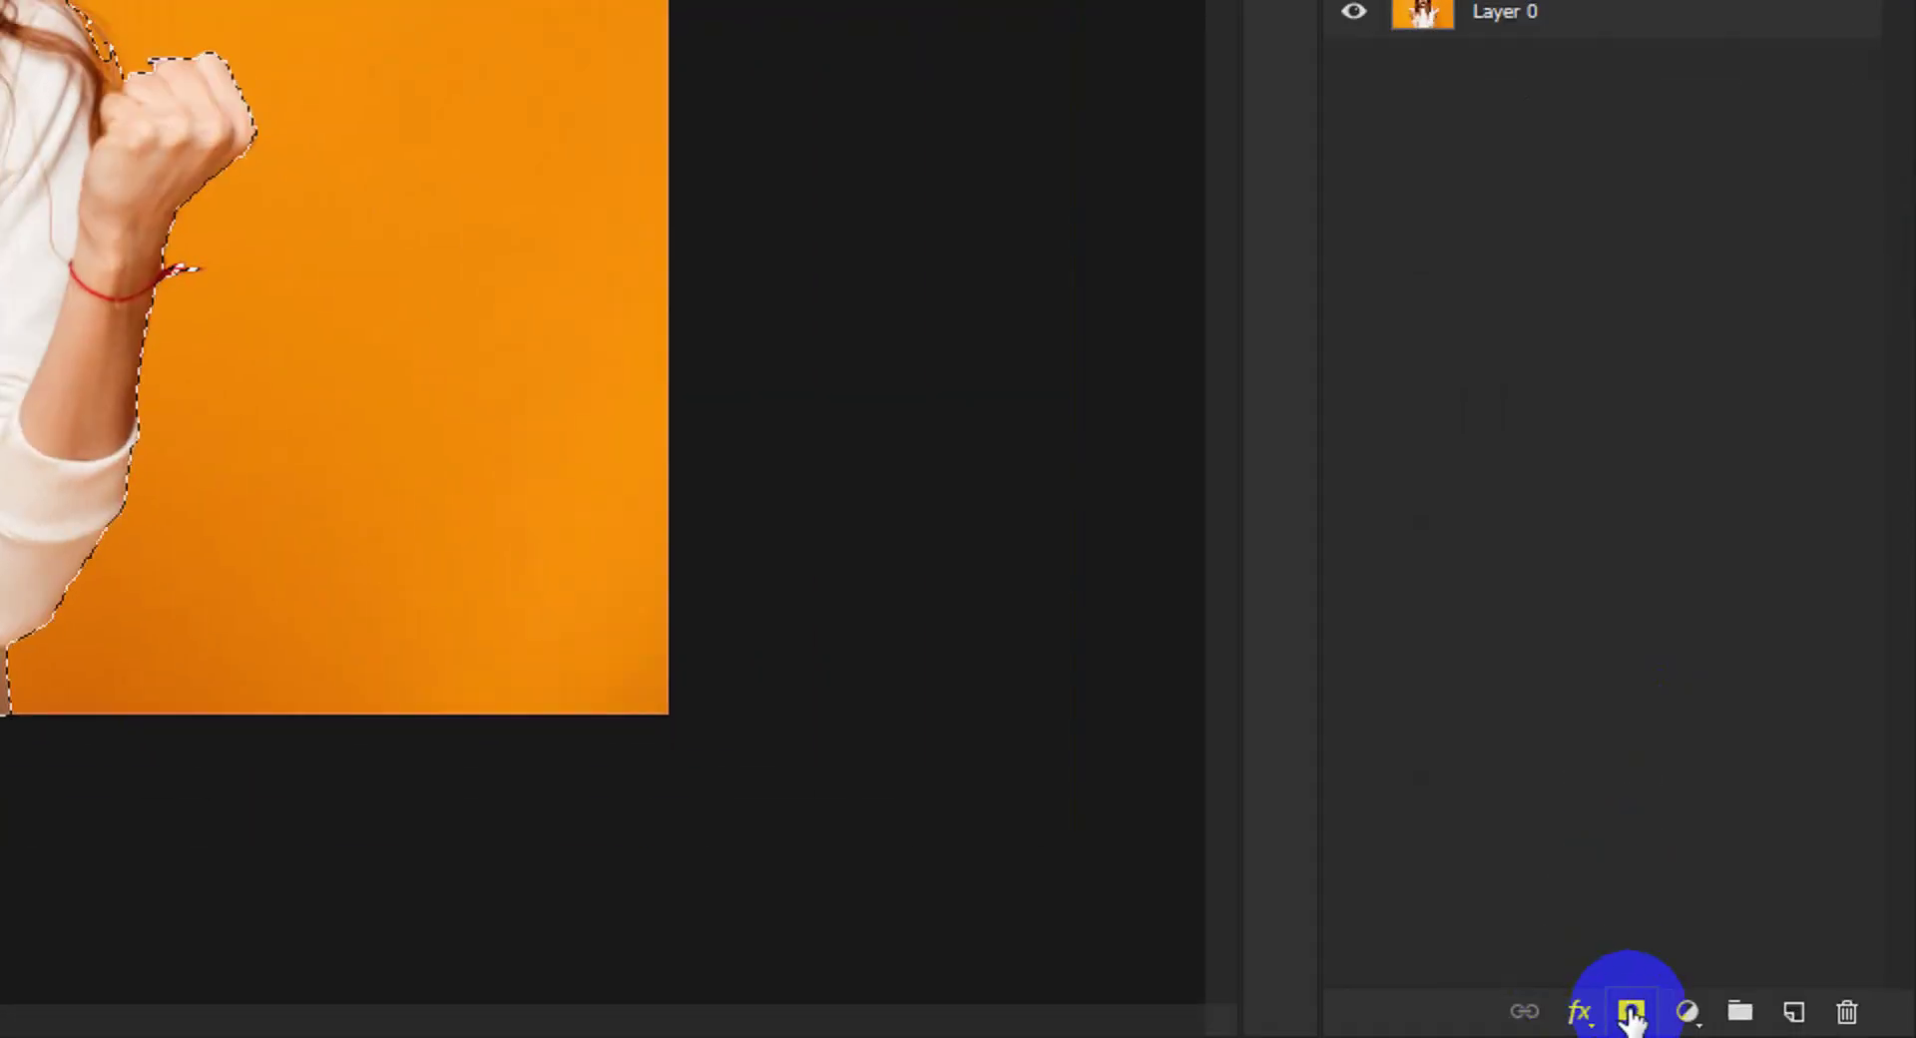
click(1631, 1013)
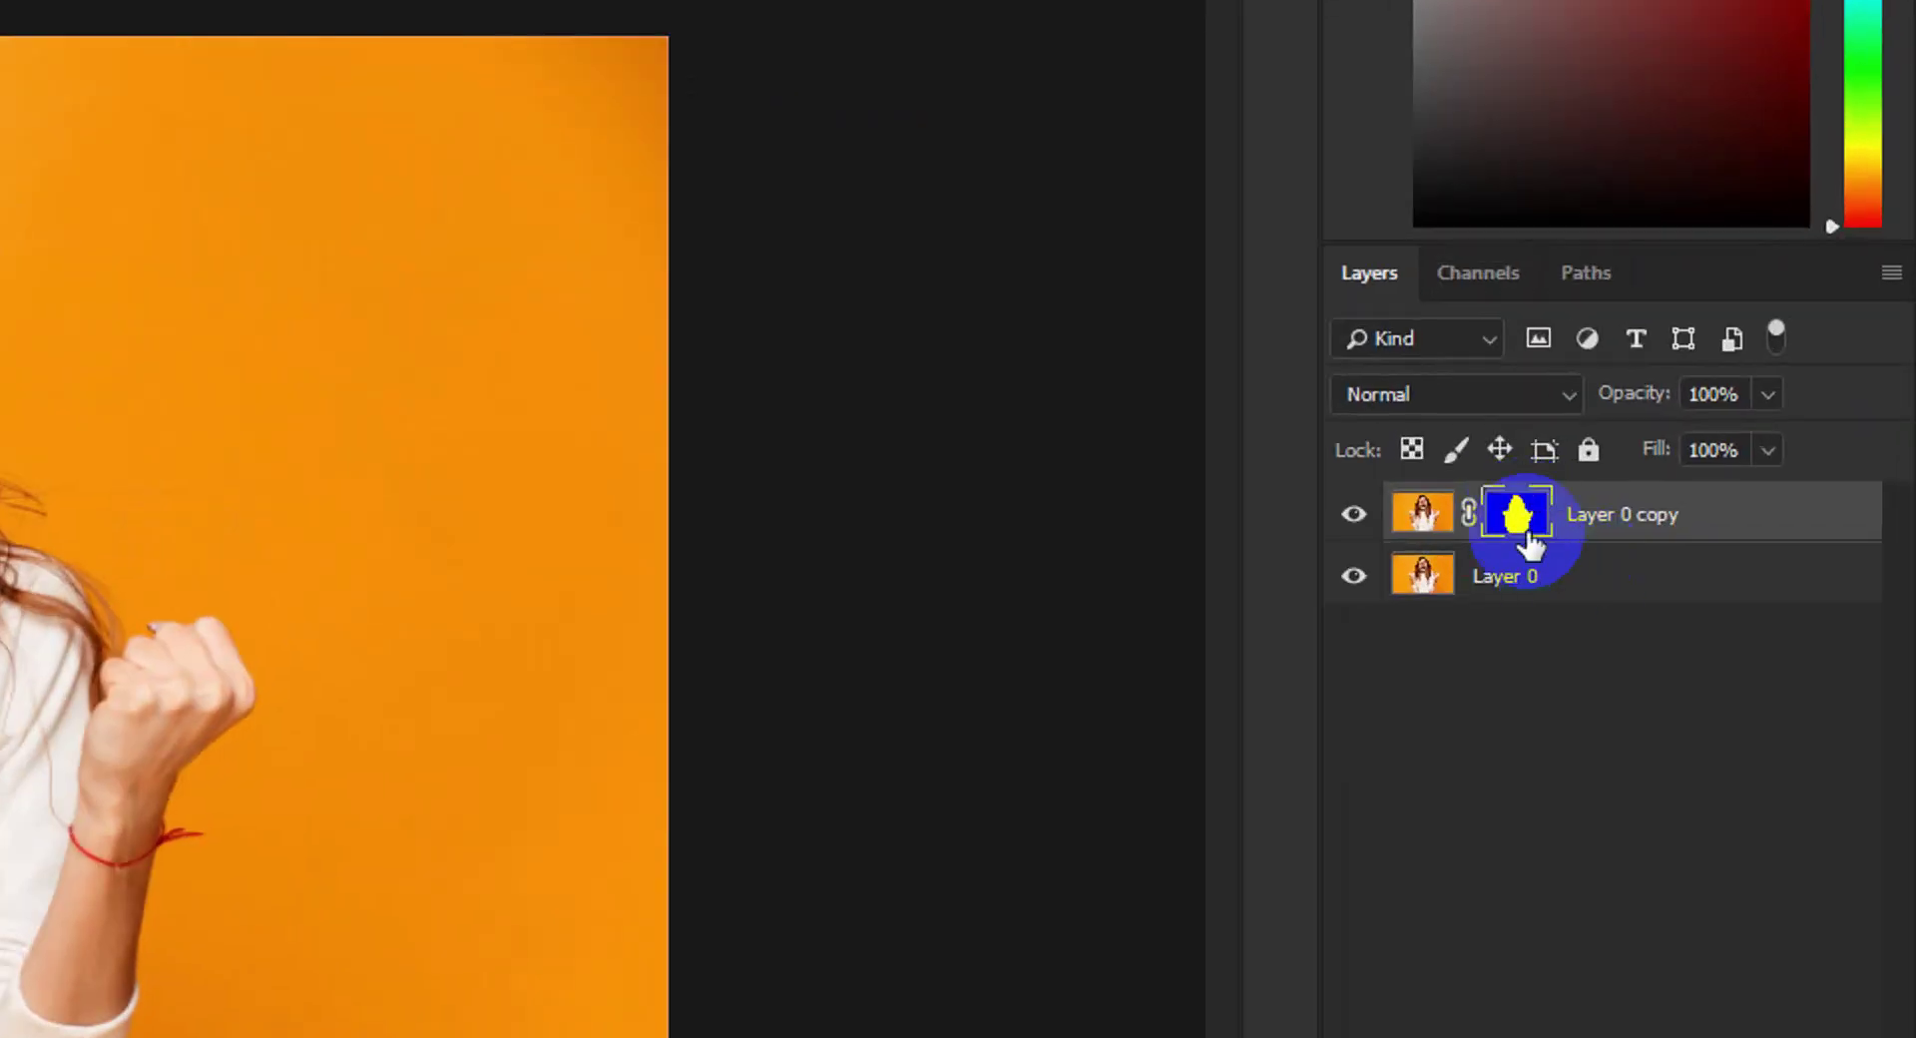
right_click(1717, 498)
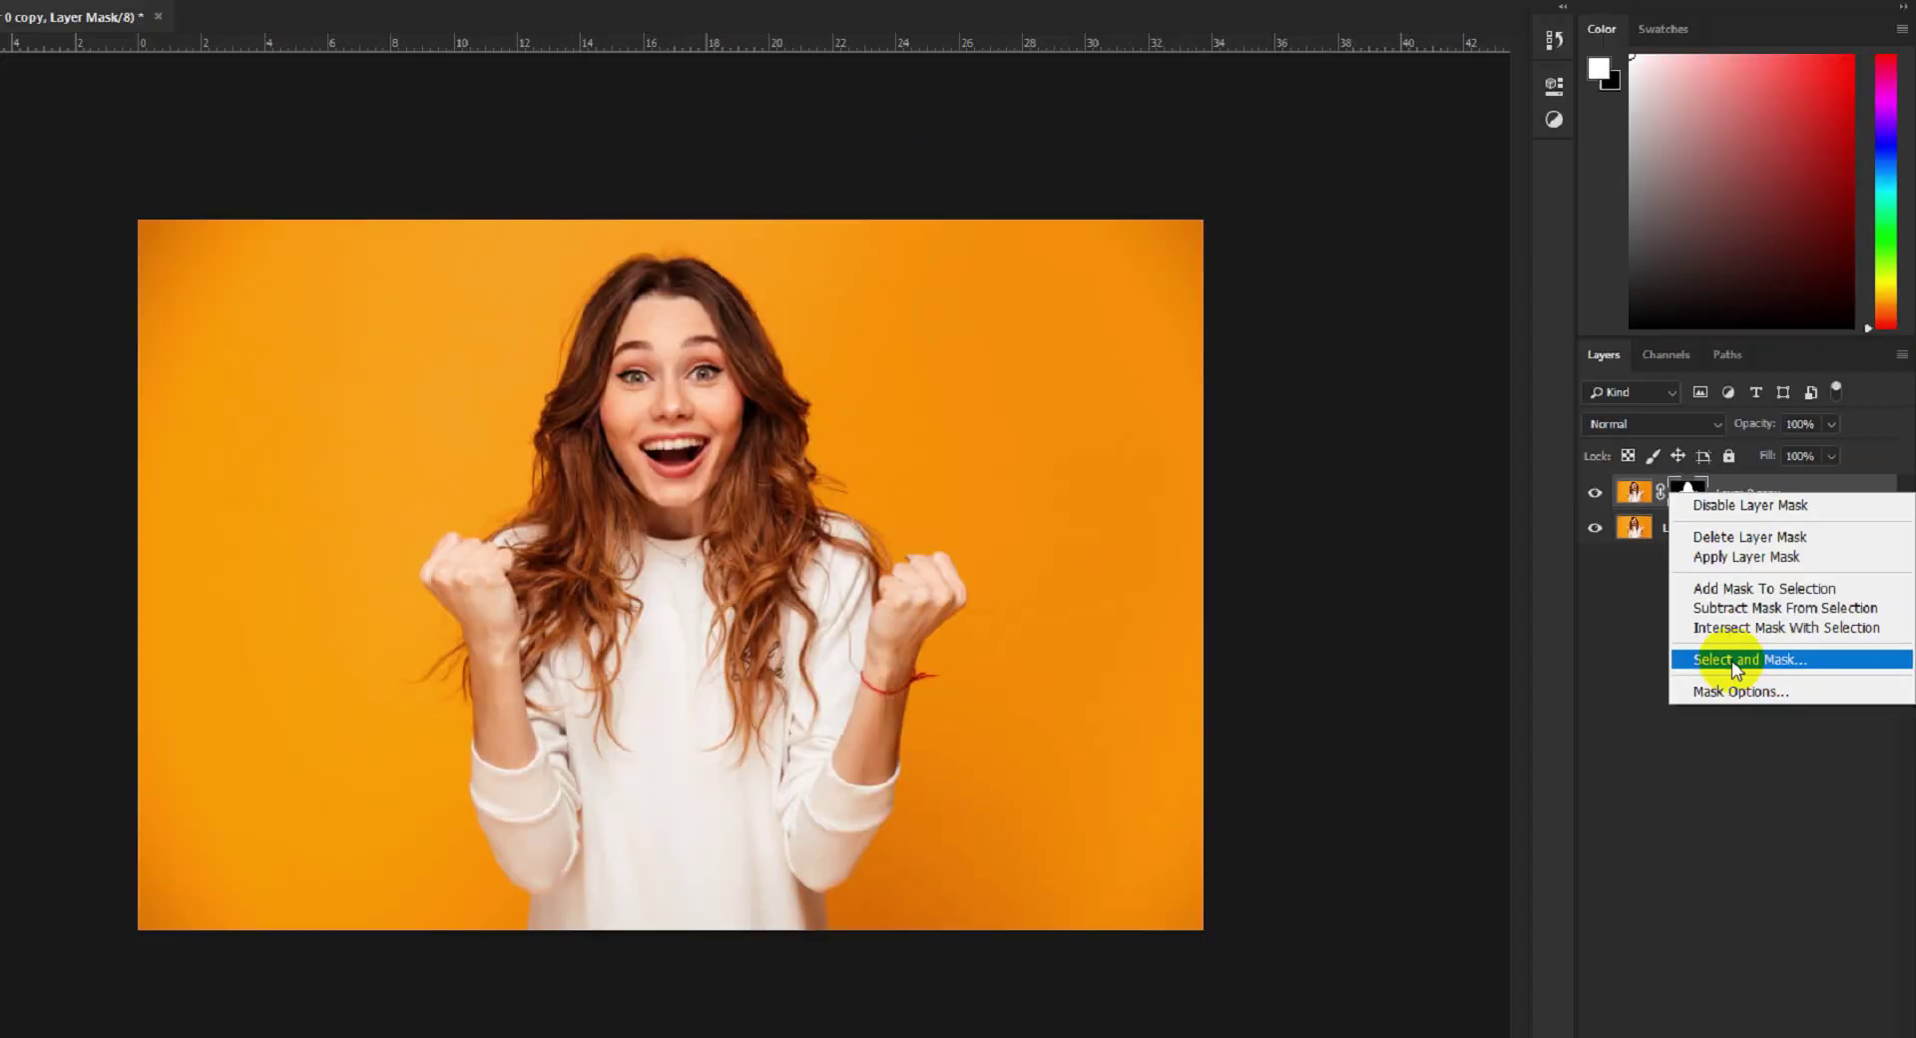
click(1755, 638)
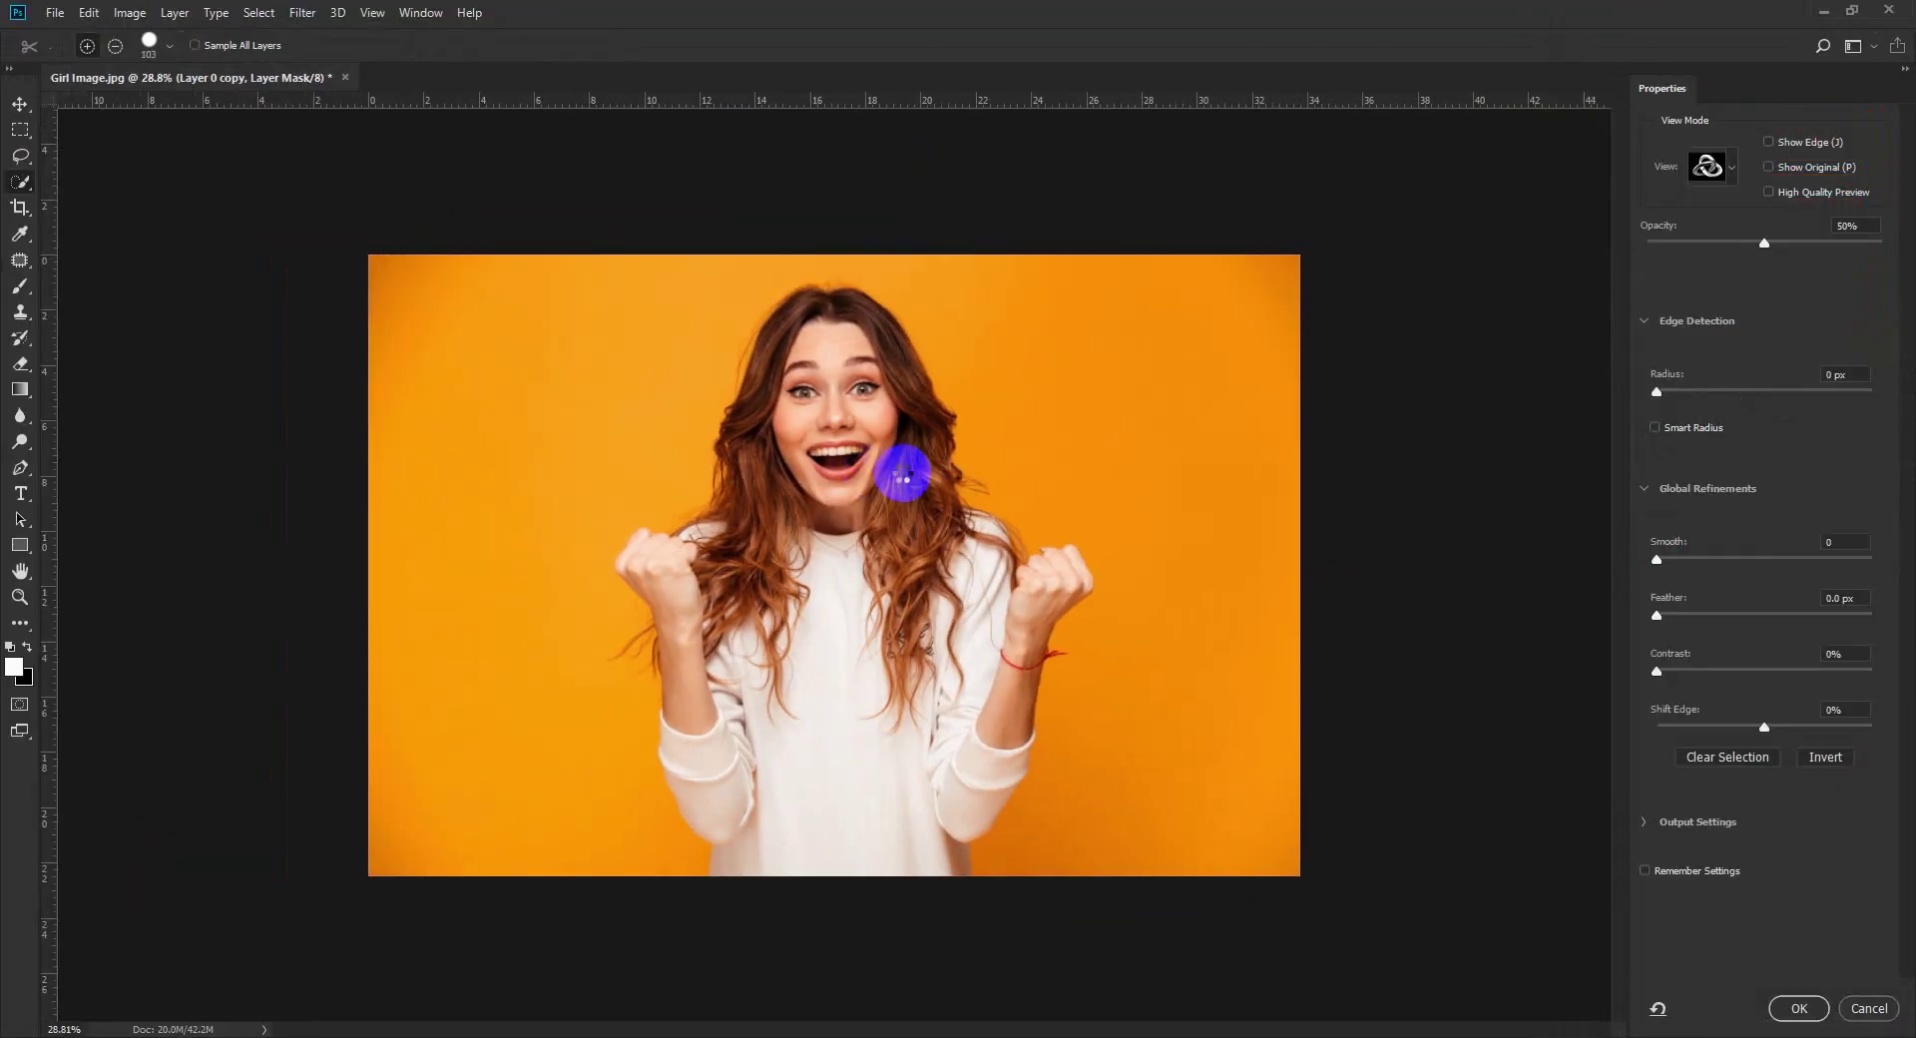
Brush the Refine Edge tool along the girl's hair on both sides and apply the mask.
click(844, 467)
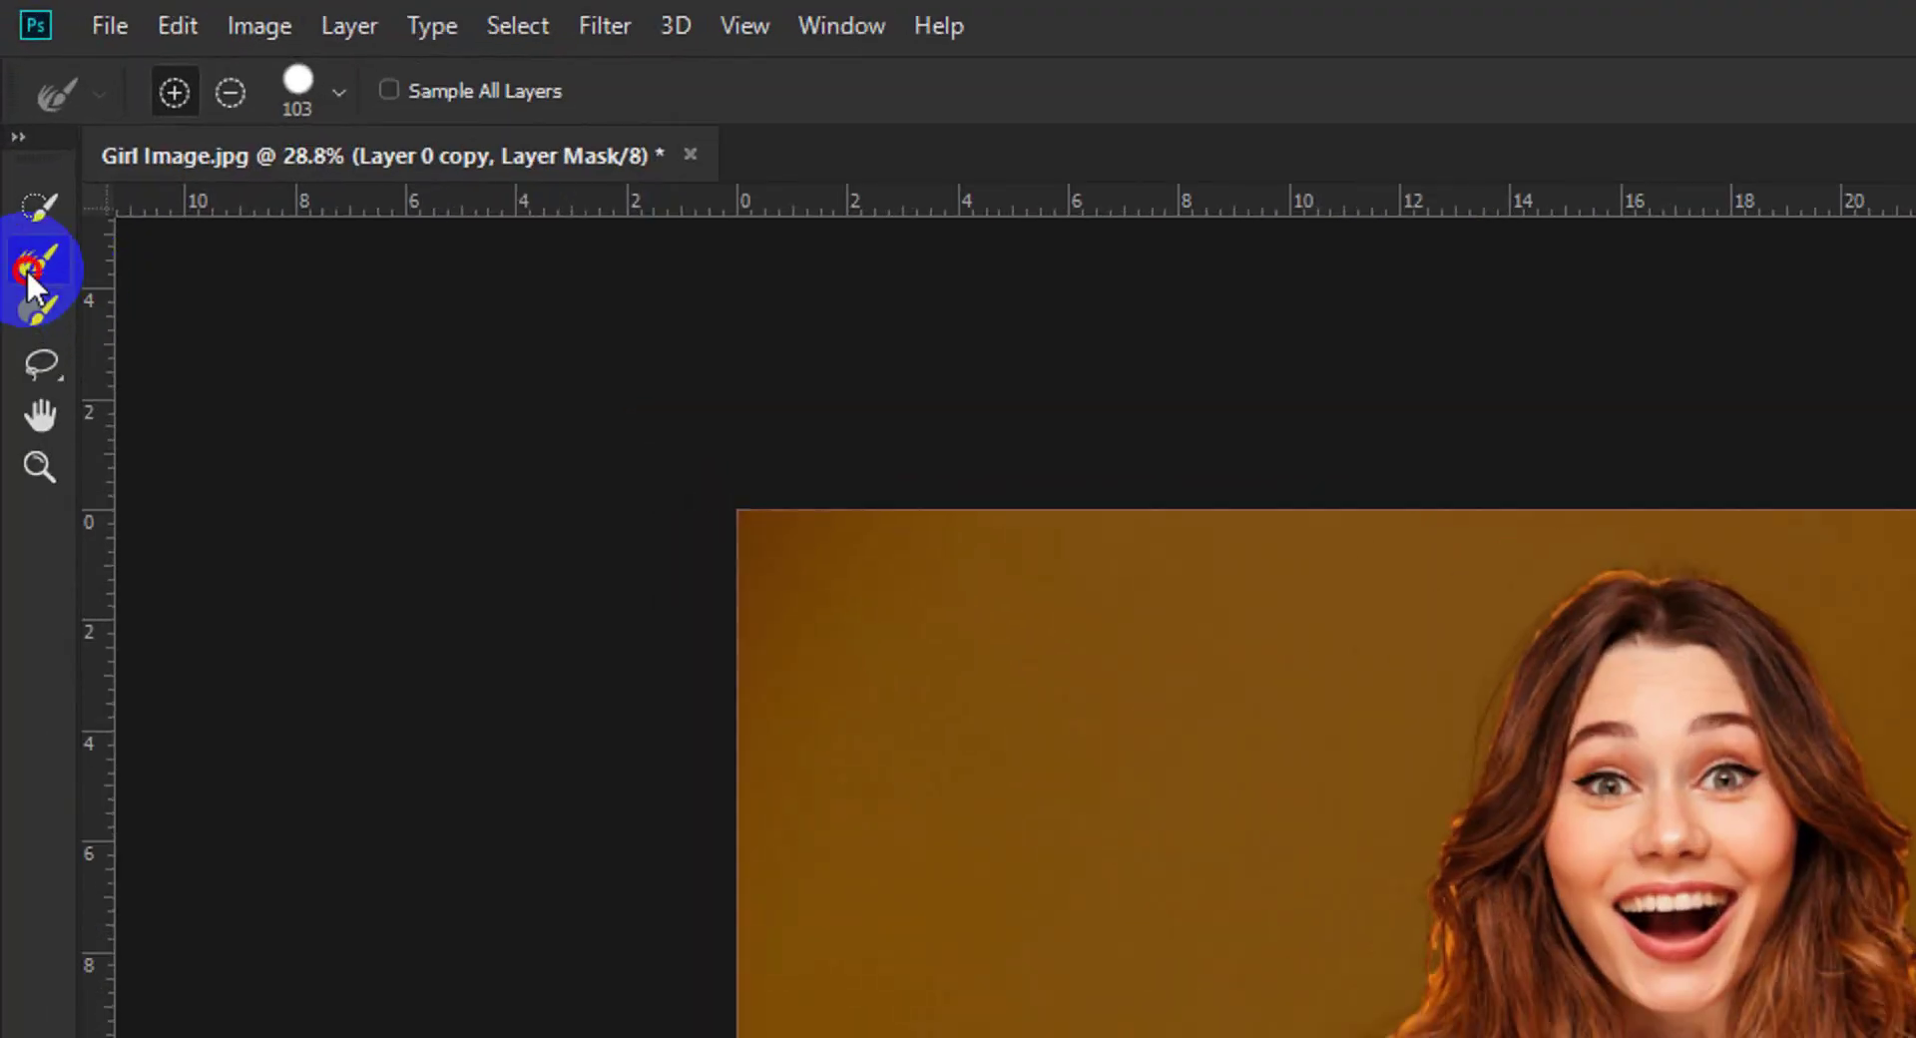
click(30, 277)
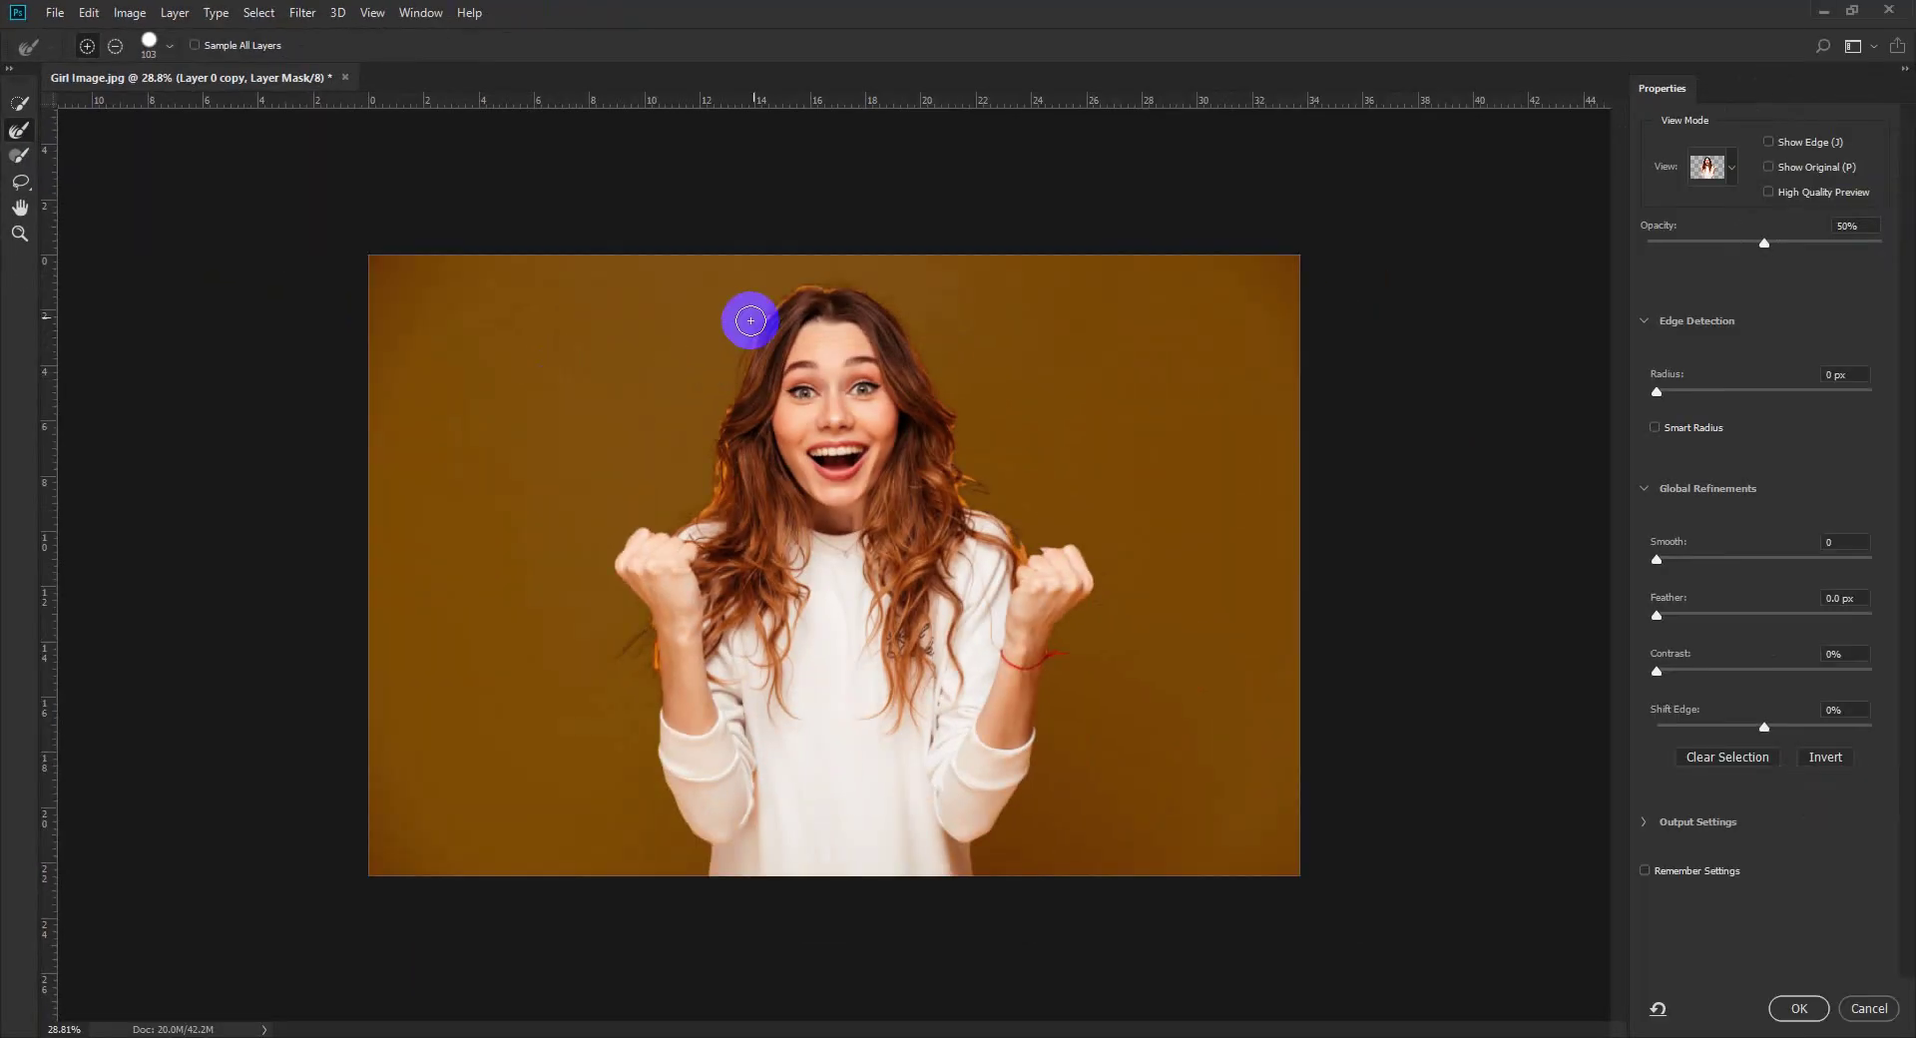
click(840, 280)
drag(793, 290, 721, 440)
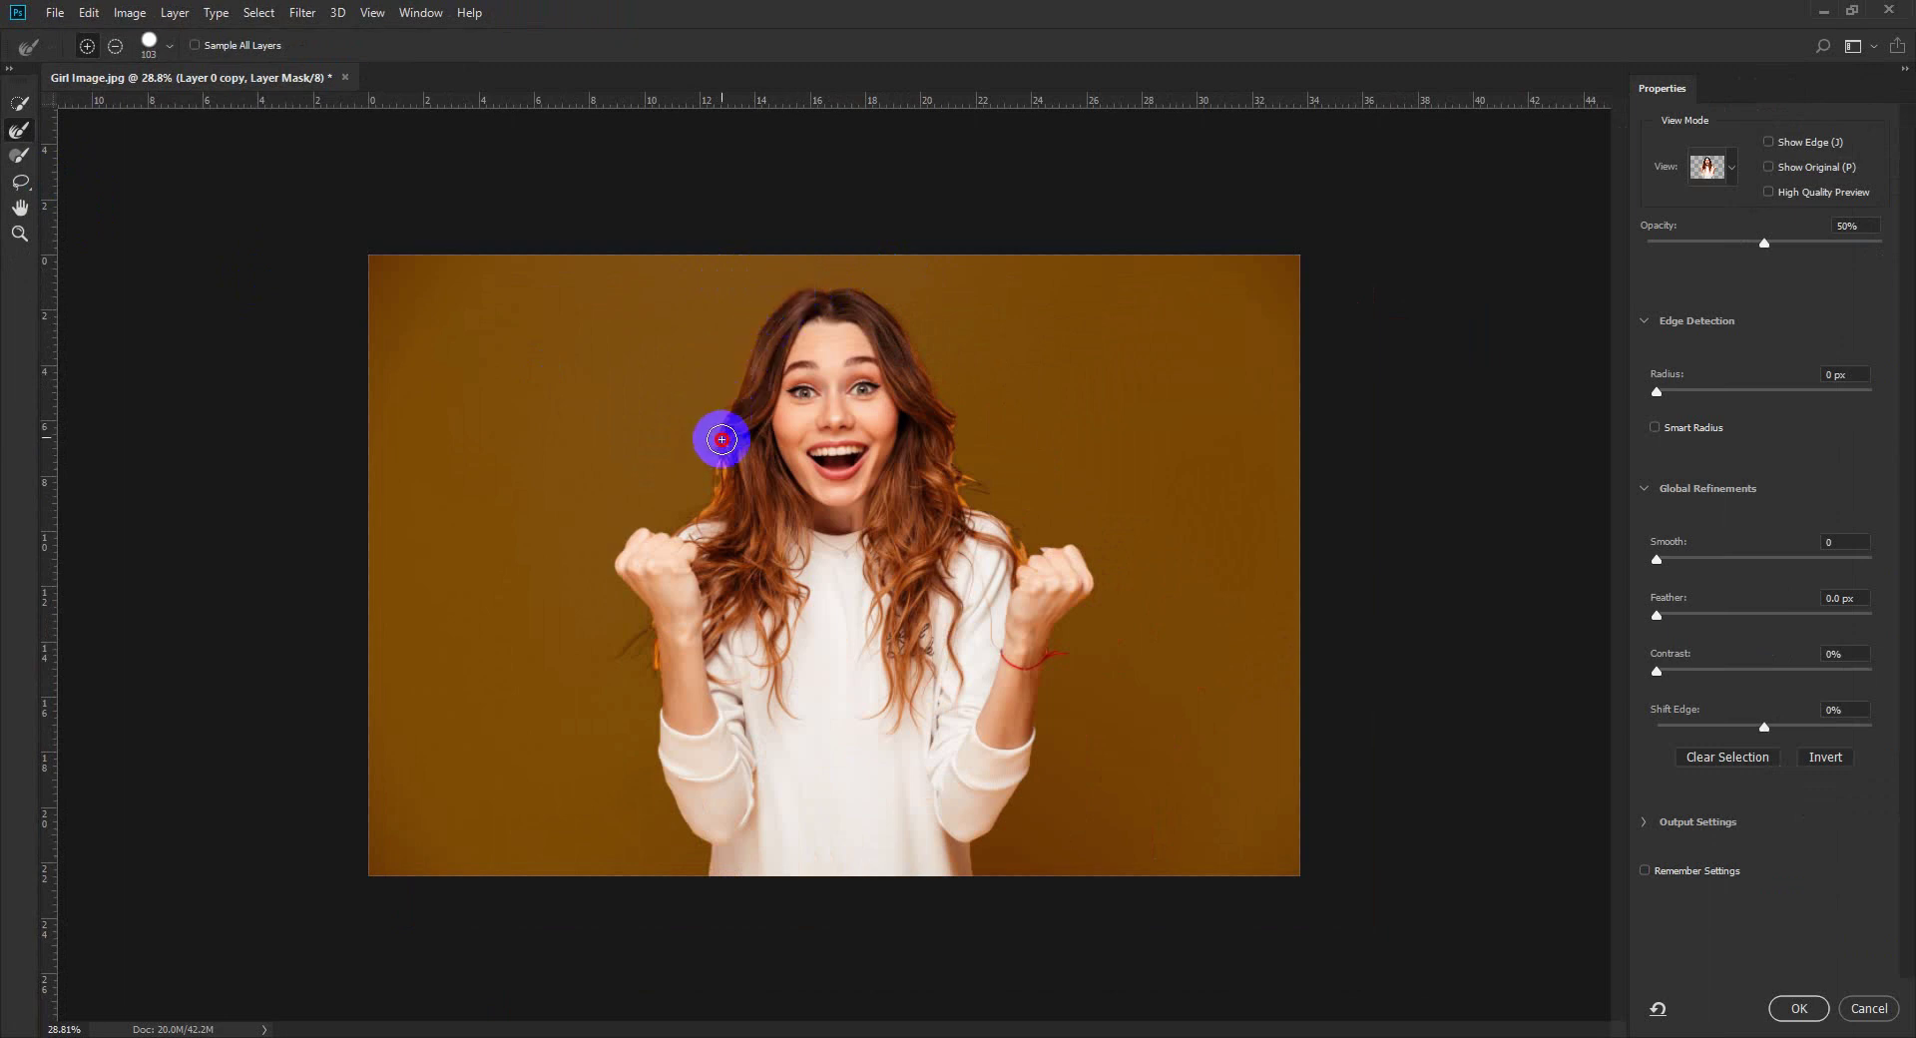
drag(693, 522, 593, 643)
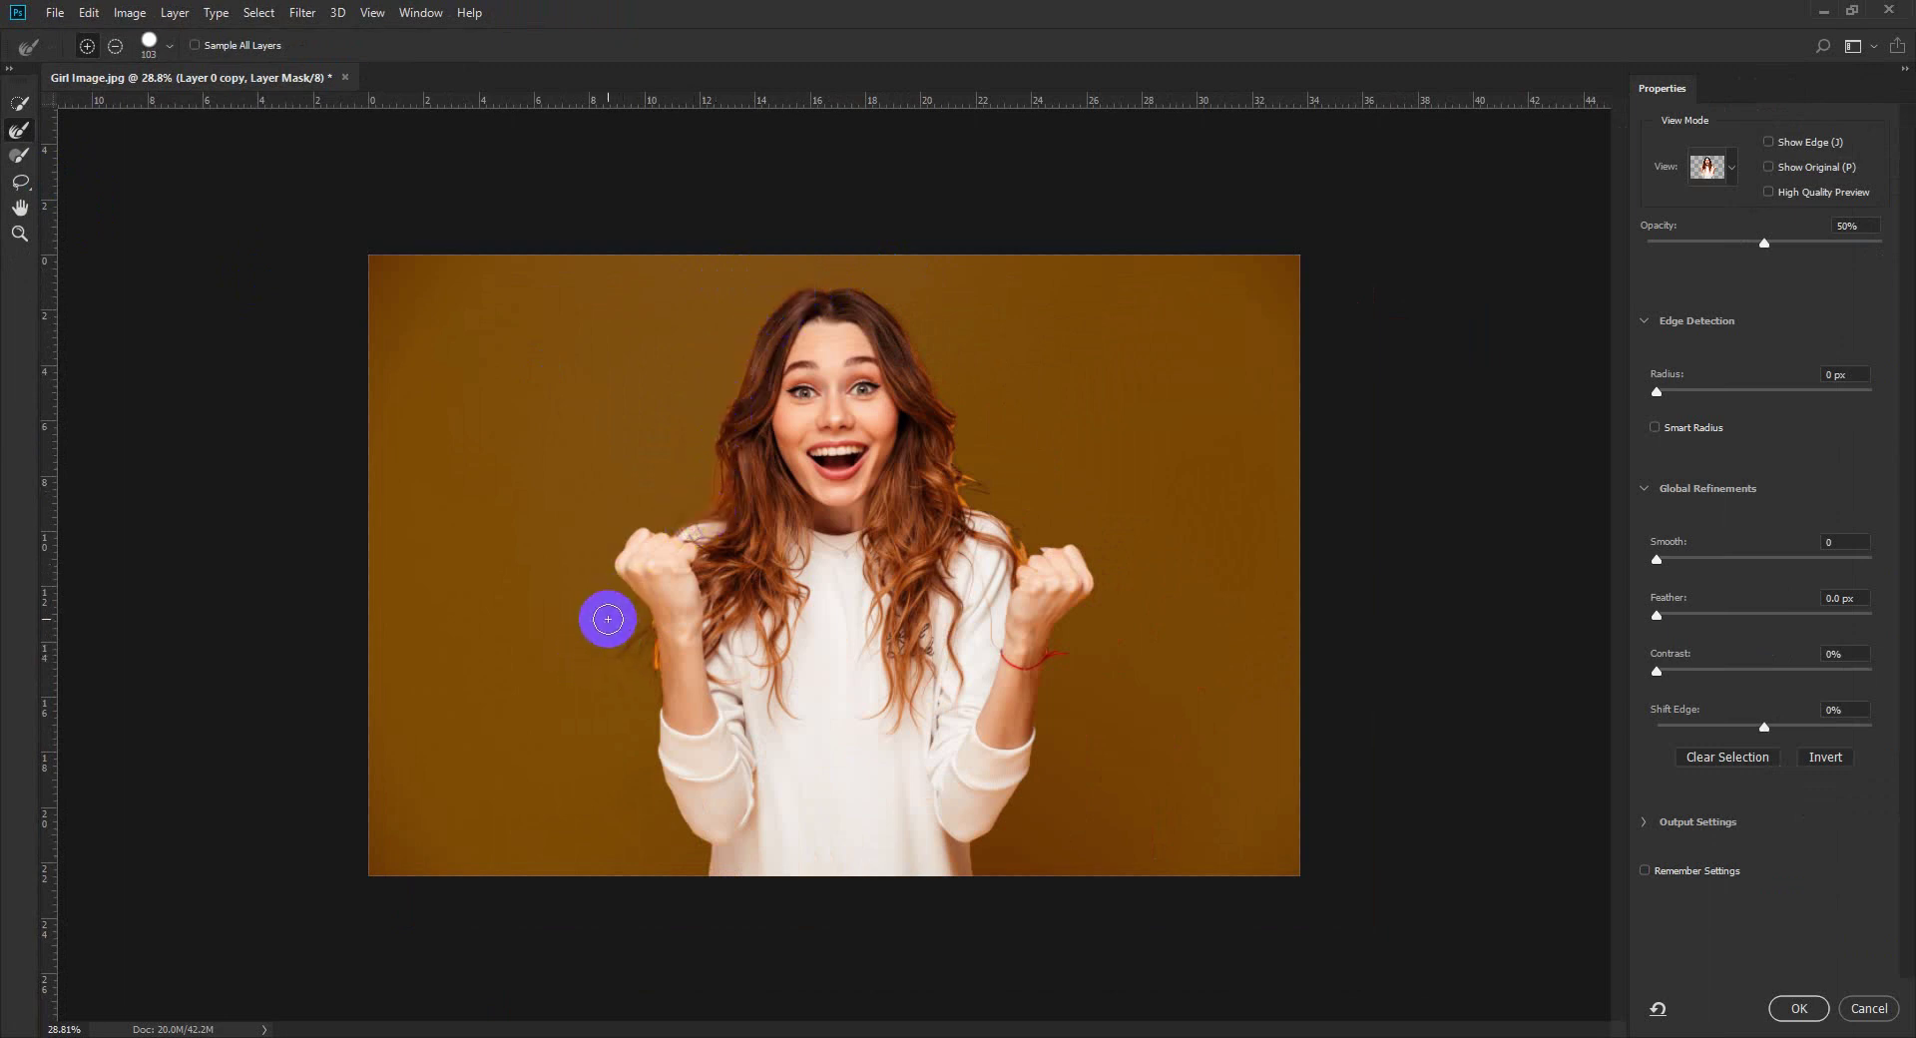
drag(632, 637, 573, 642)
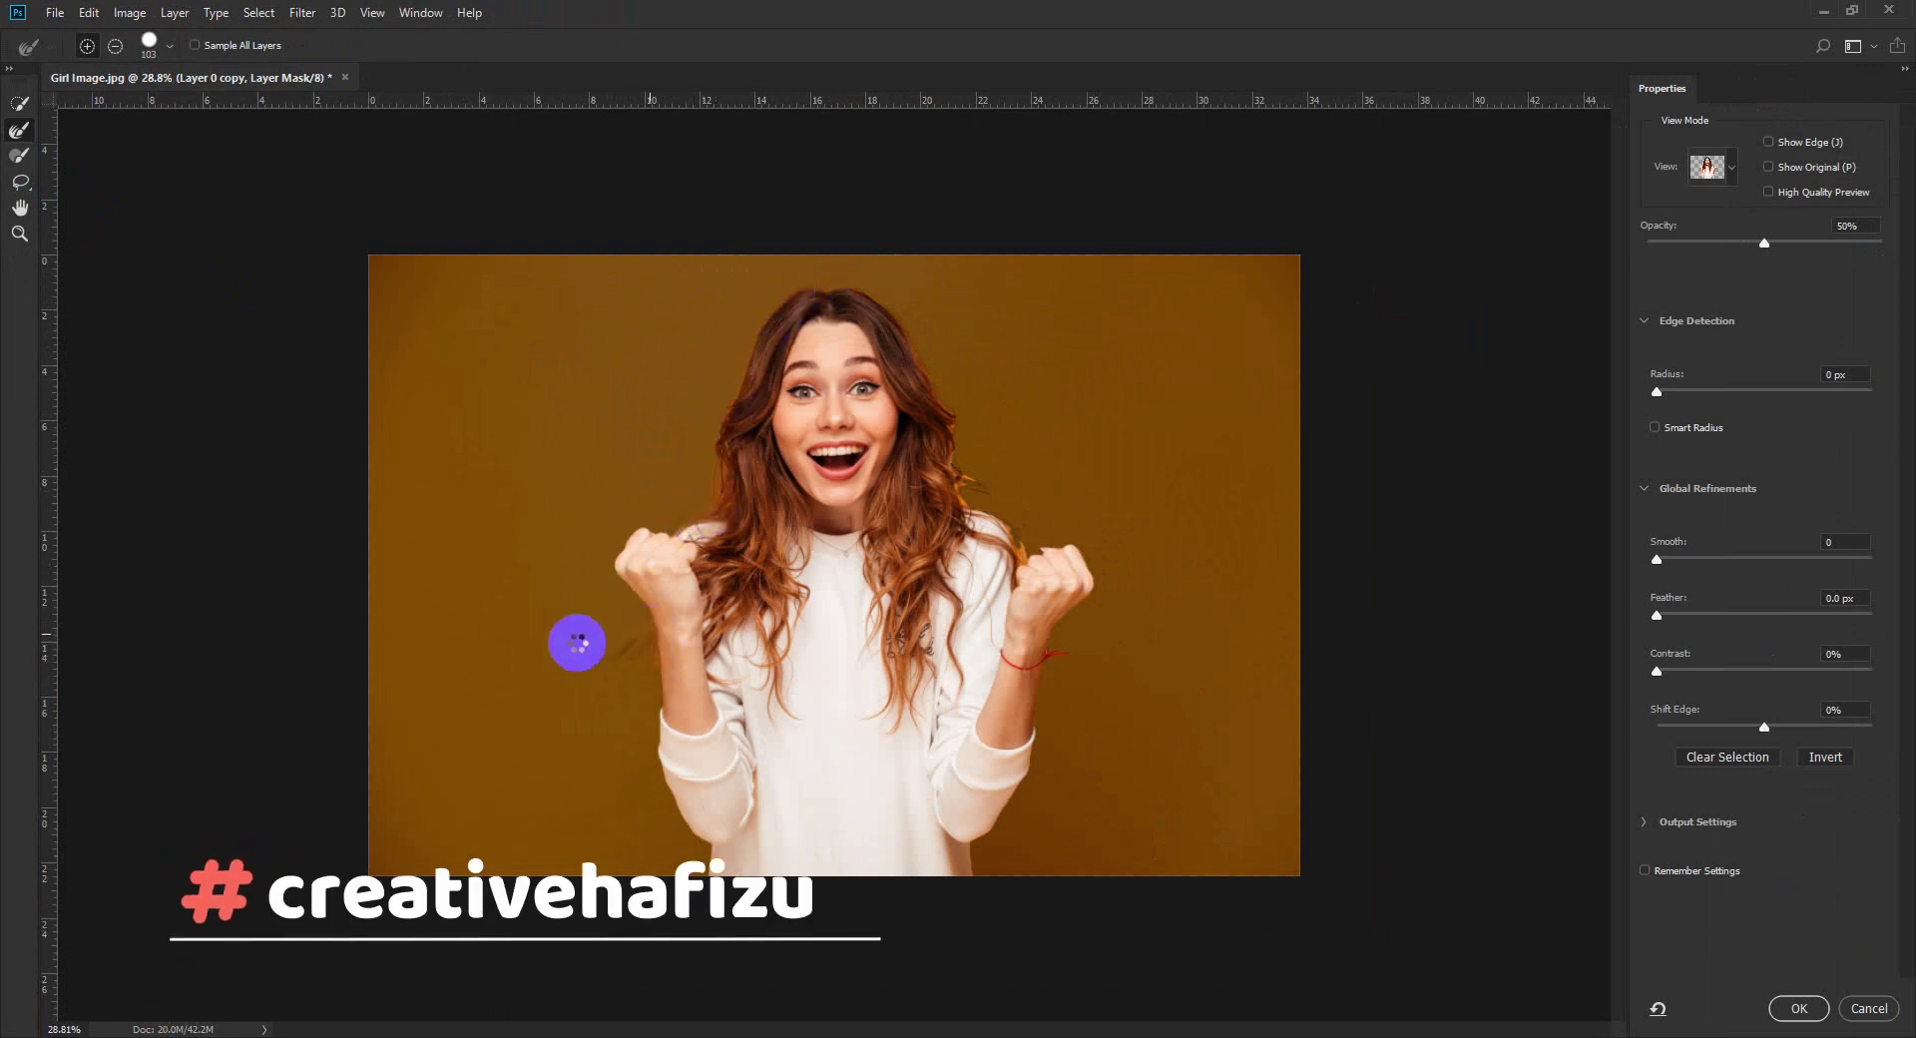
drag(988, 482, 972, 407)
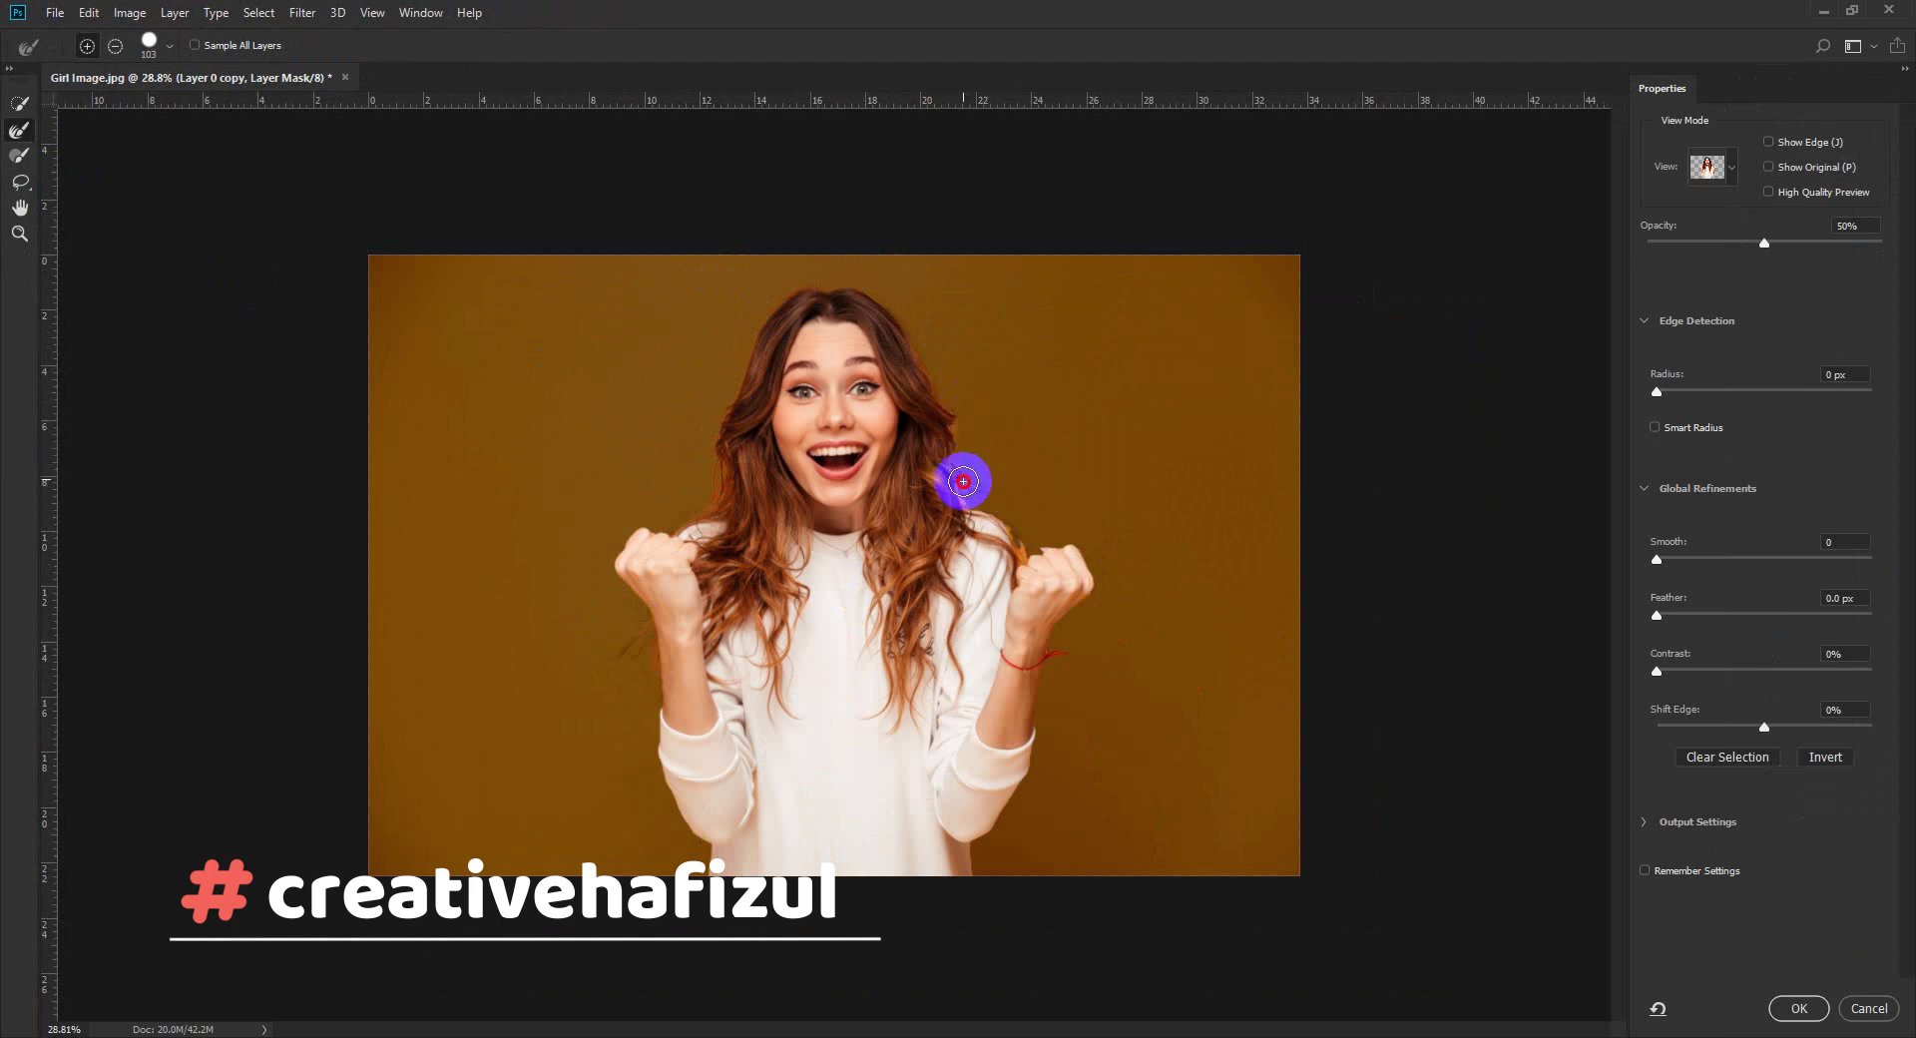
drag(998, 505, 1026, 551)
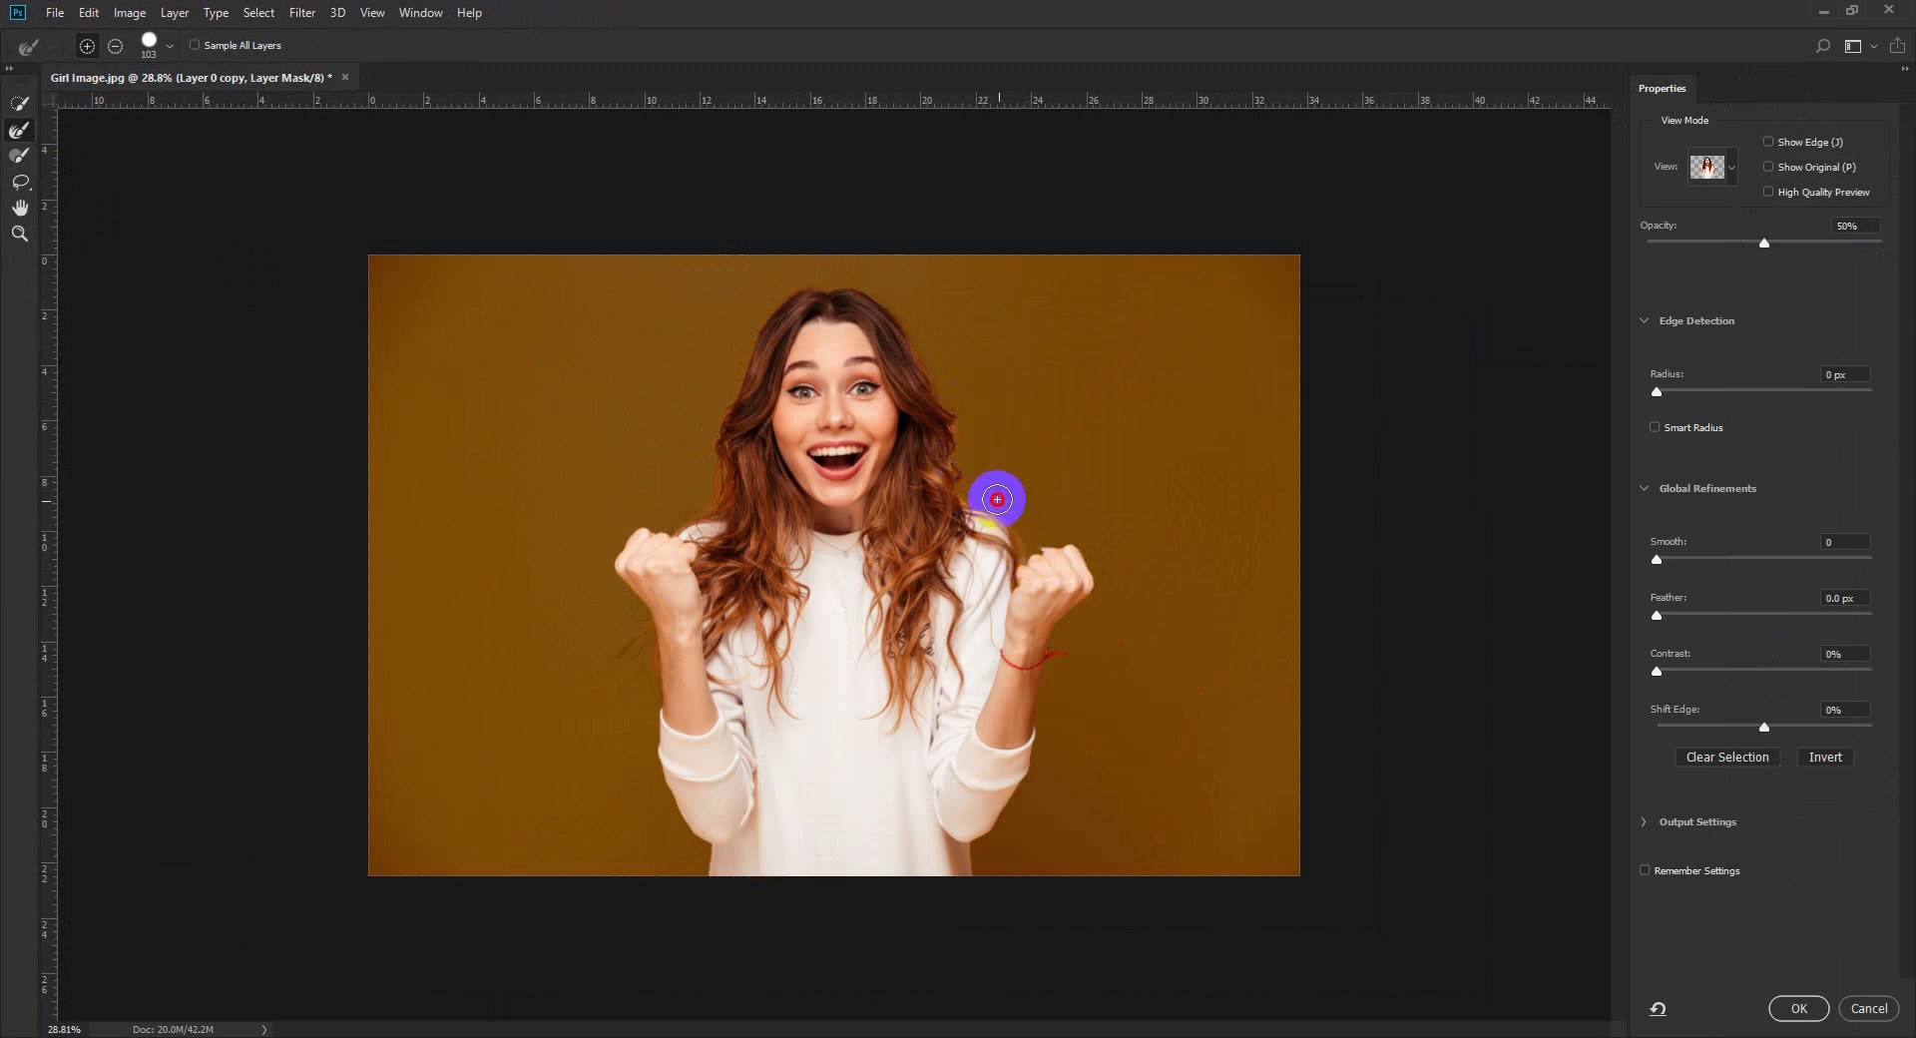
click(1796, 1010)
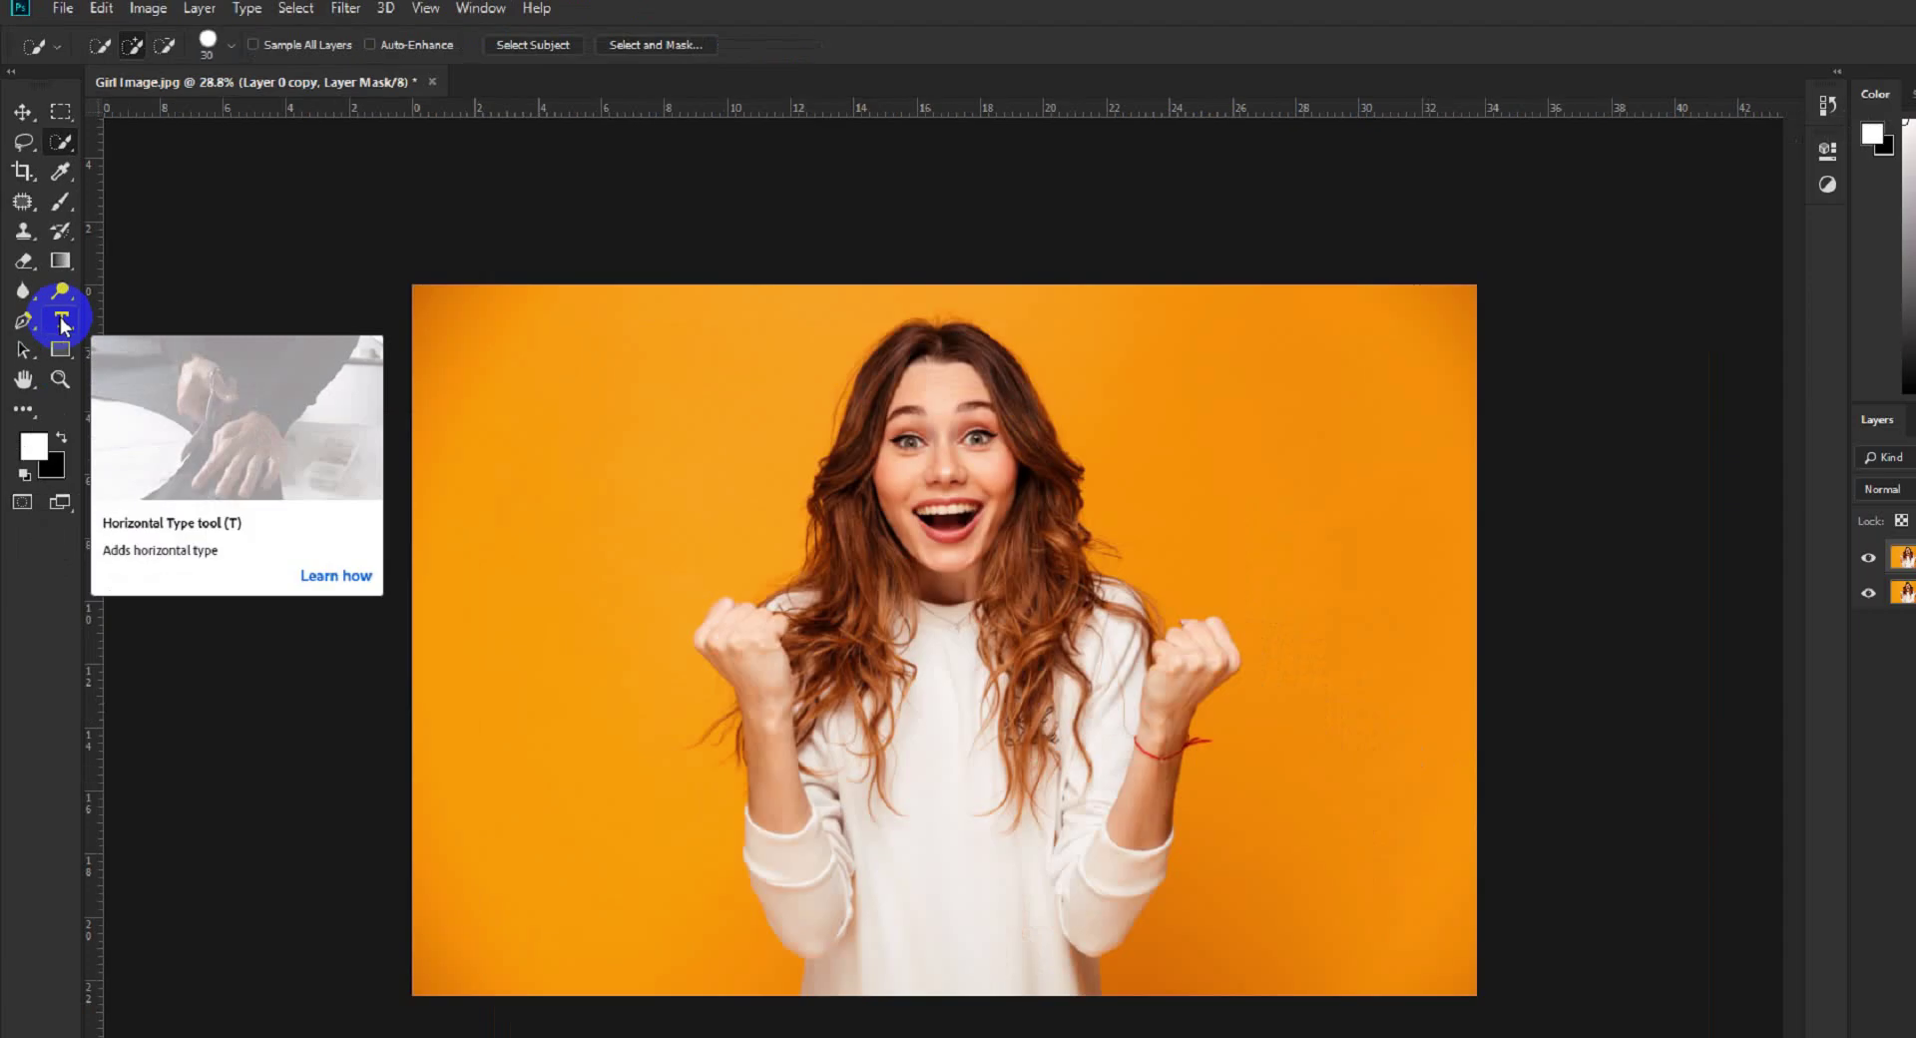
Add white 60 pt Poppins Black text 'YES I CAN DO' left of the girl's face.
click(54, 287)
click(511, 46)
click(495, 283)
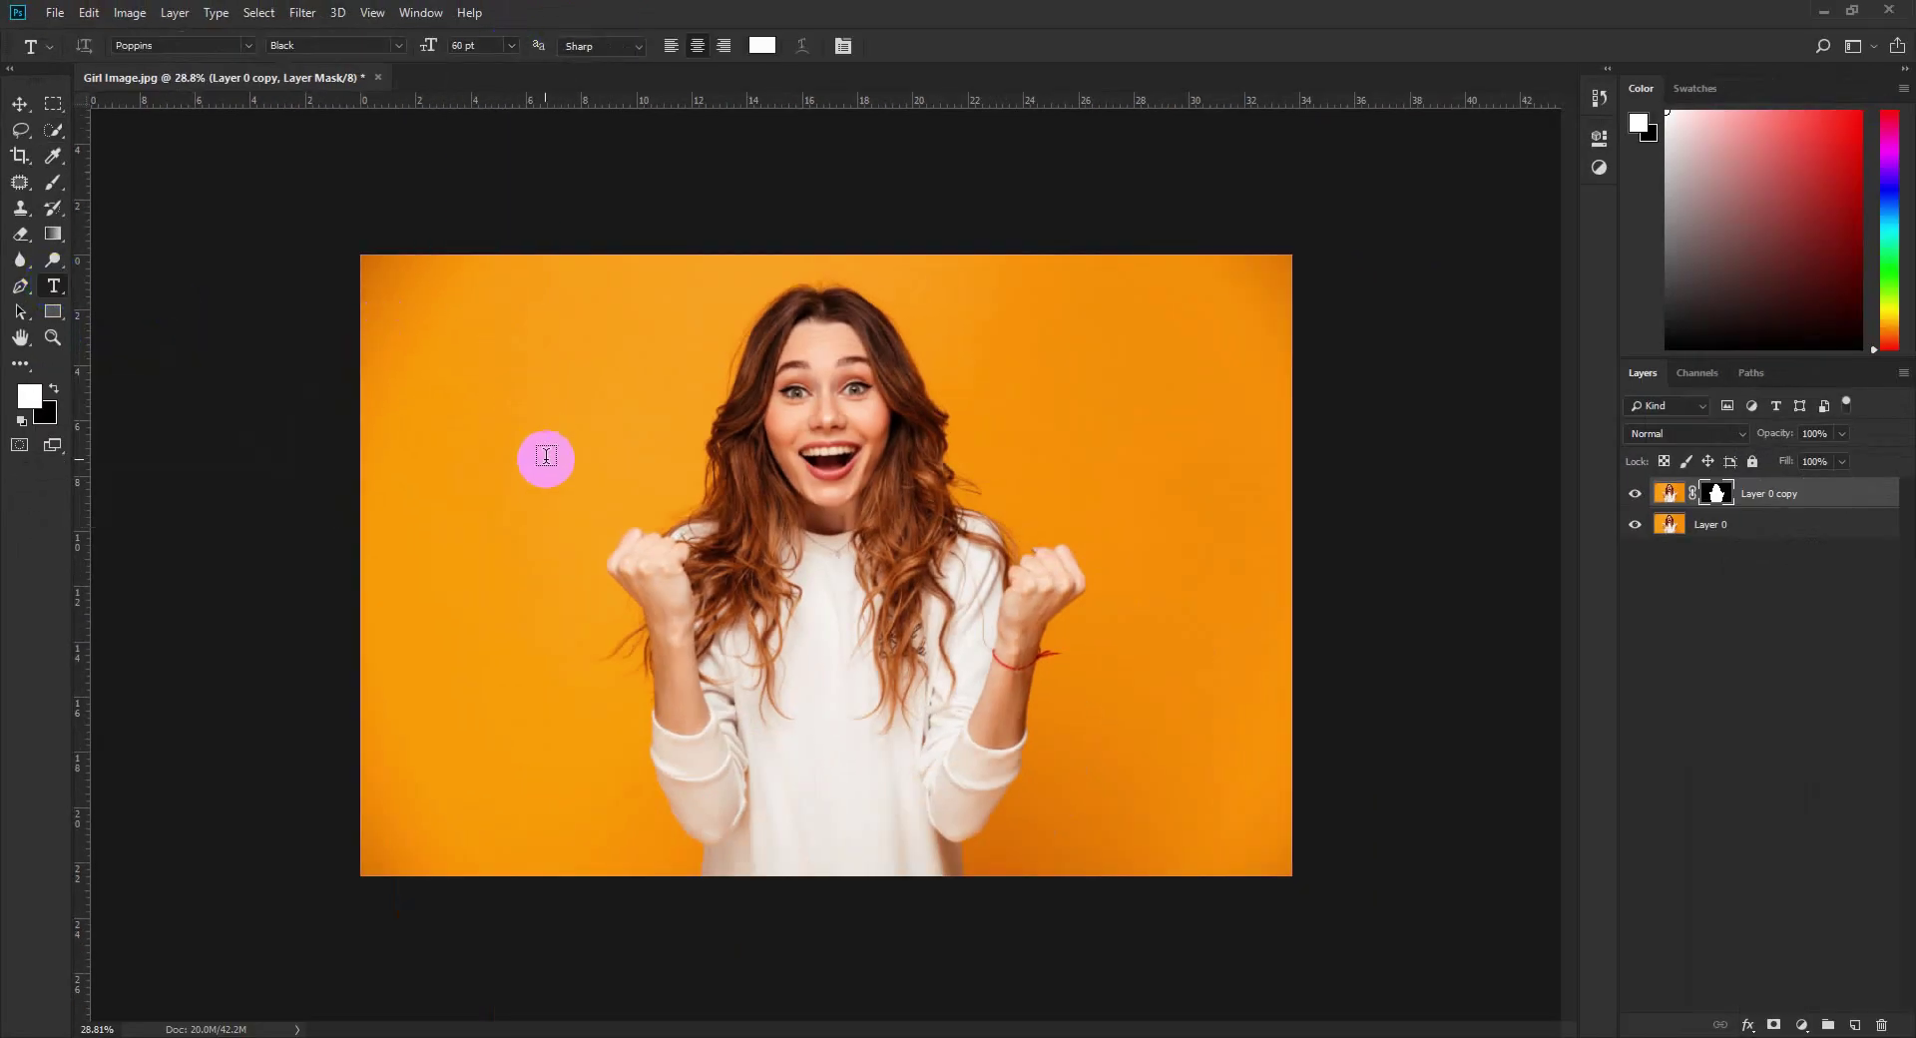
click(773, 460)
text(YES I CAN DO)
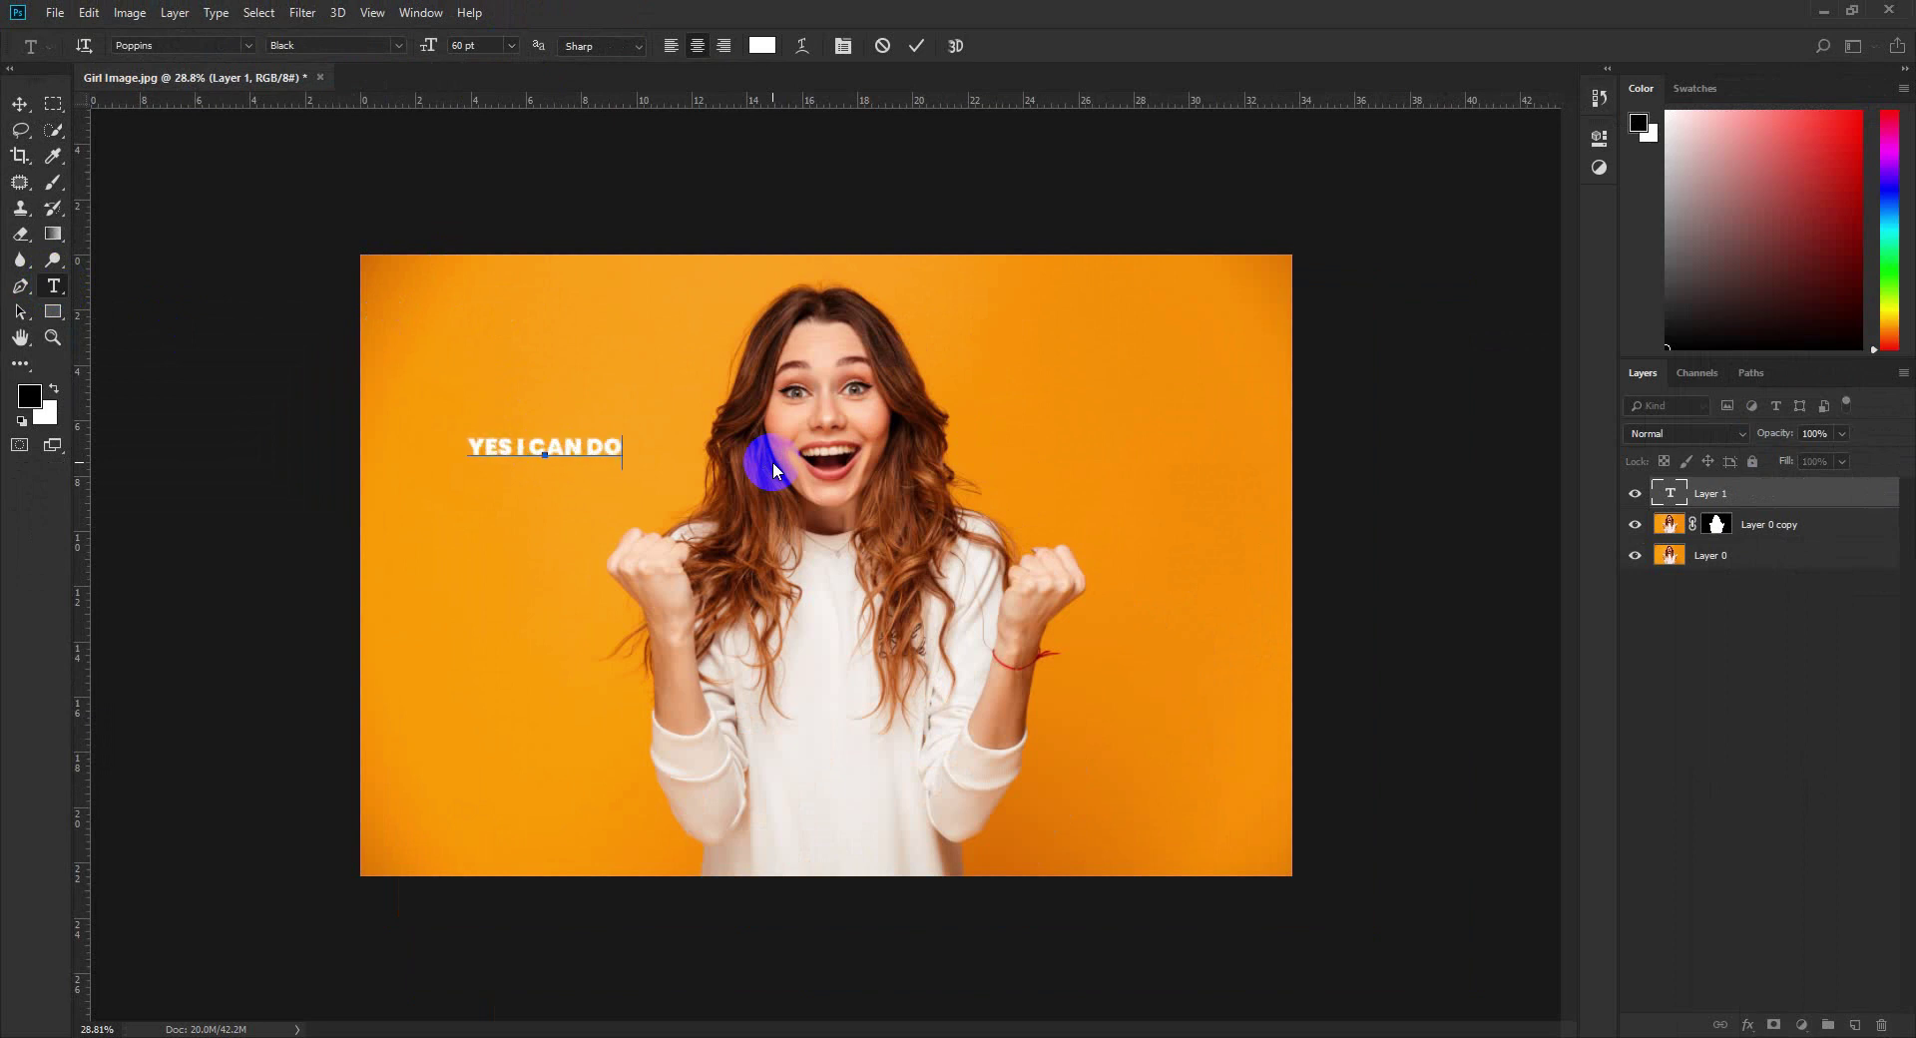
click(928, 64)
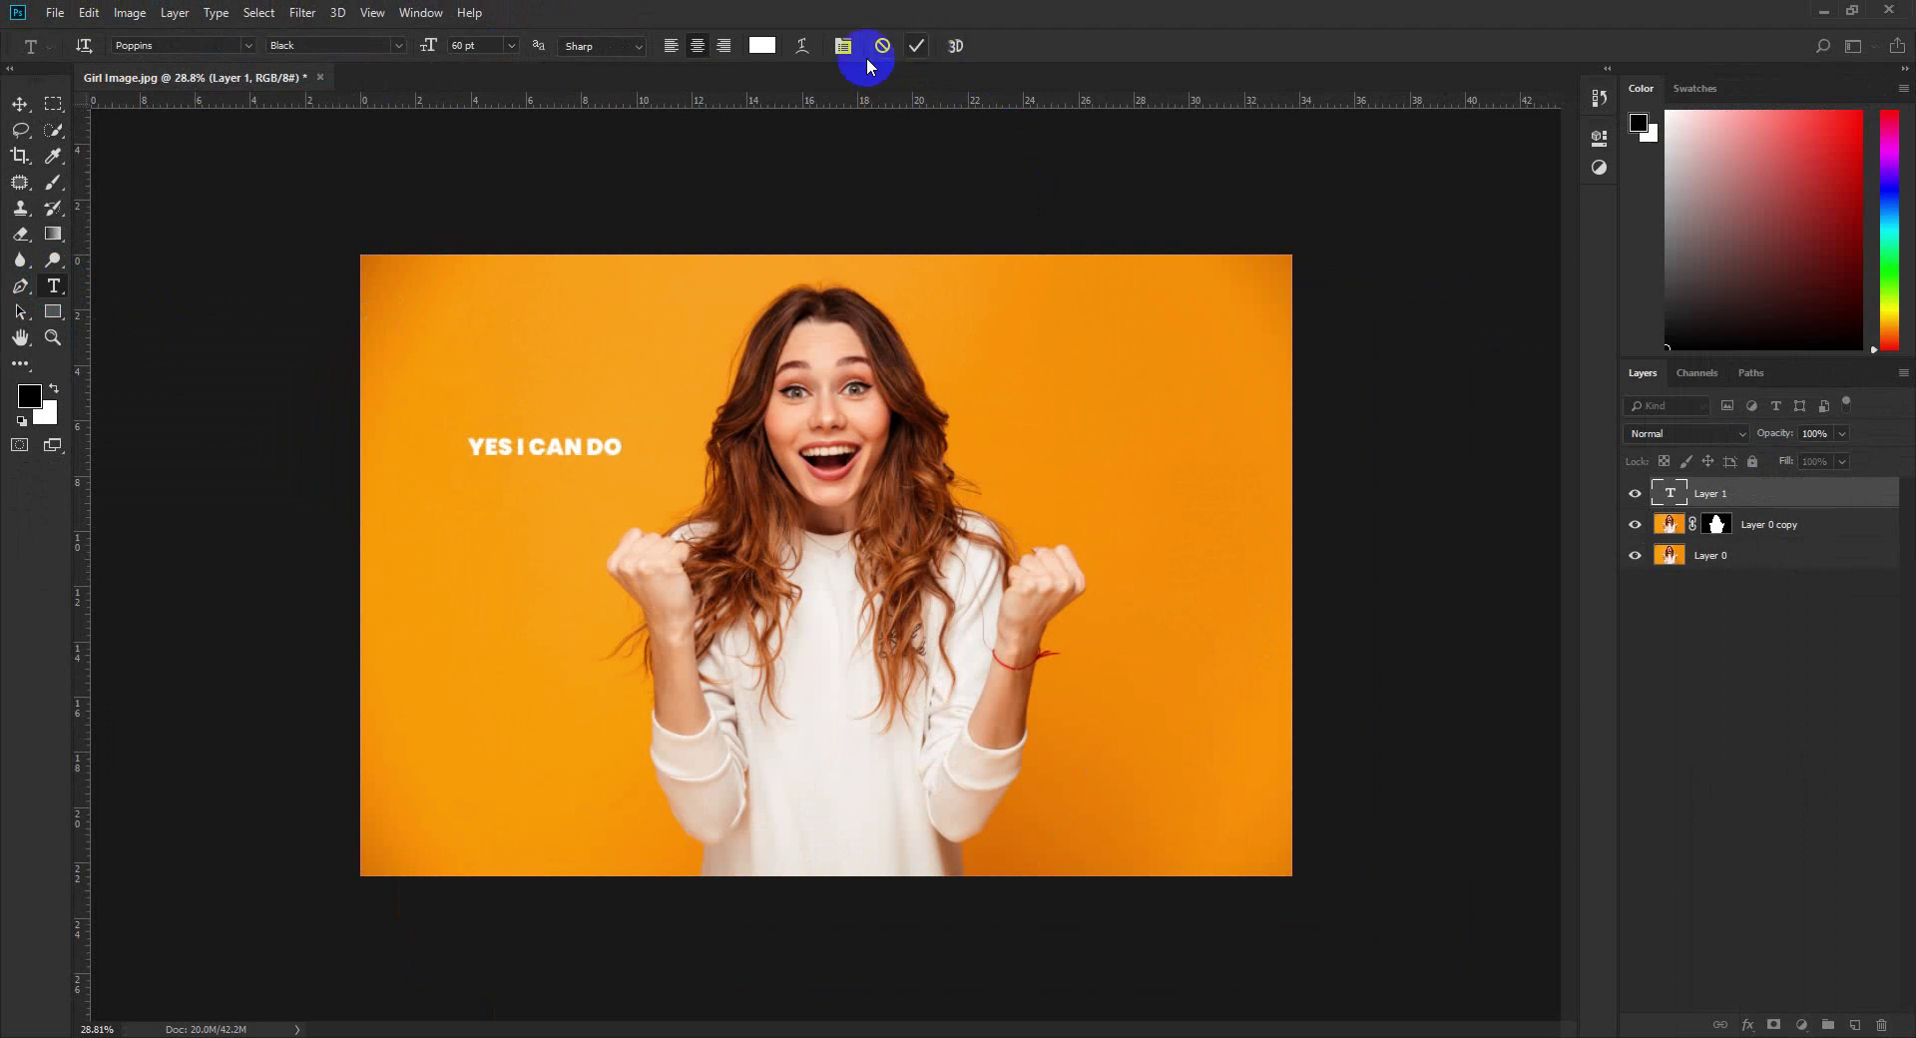
click(19, 106)
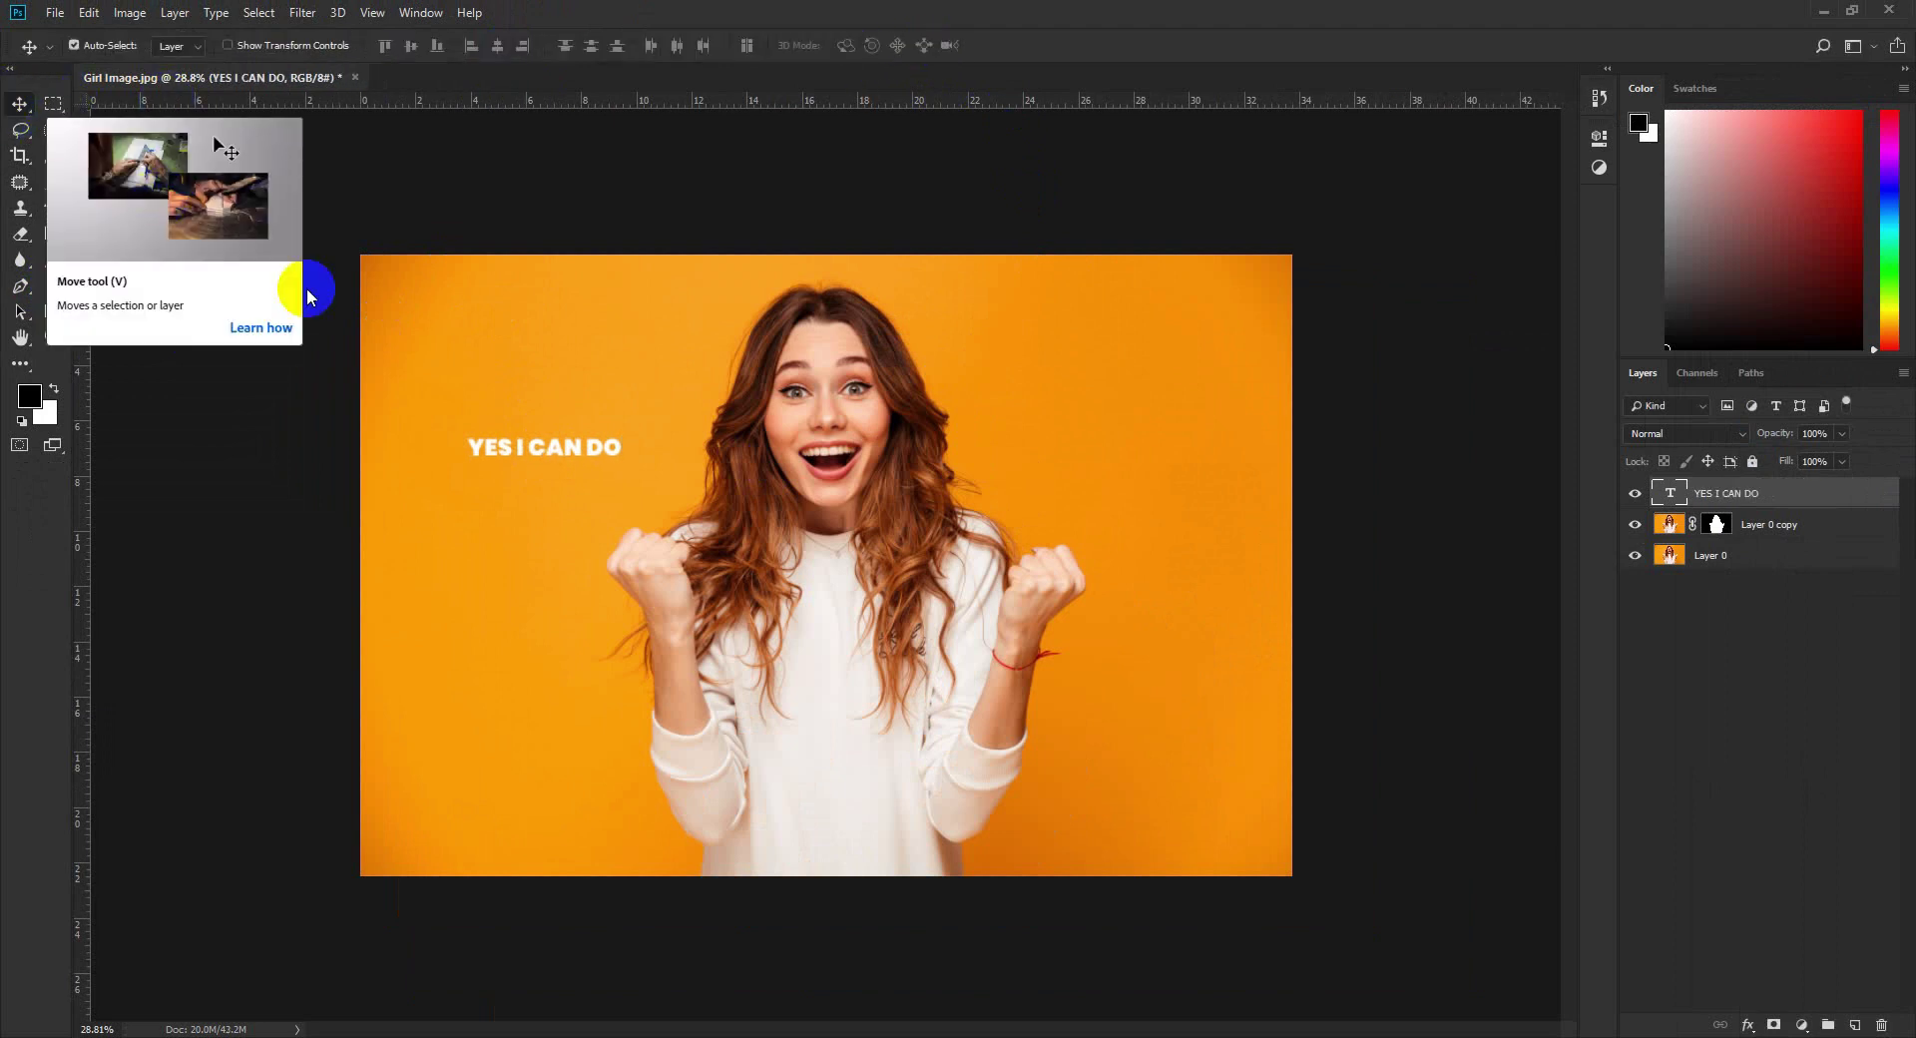
Enlarge the YES I CAN DO text about fivefold, centre it horizontally, and lower it to chin level.
key(ctrl+t)
drag(683, 418, 1210, 315)
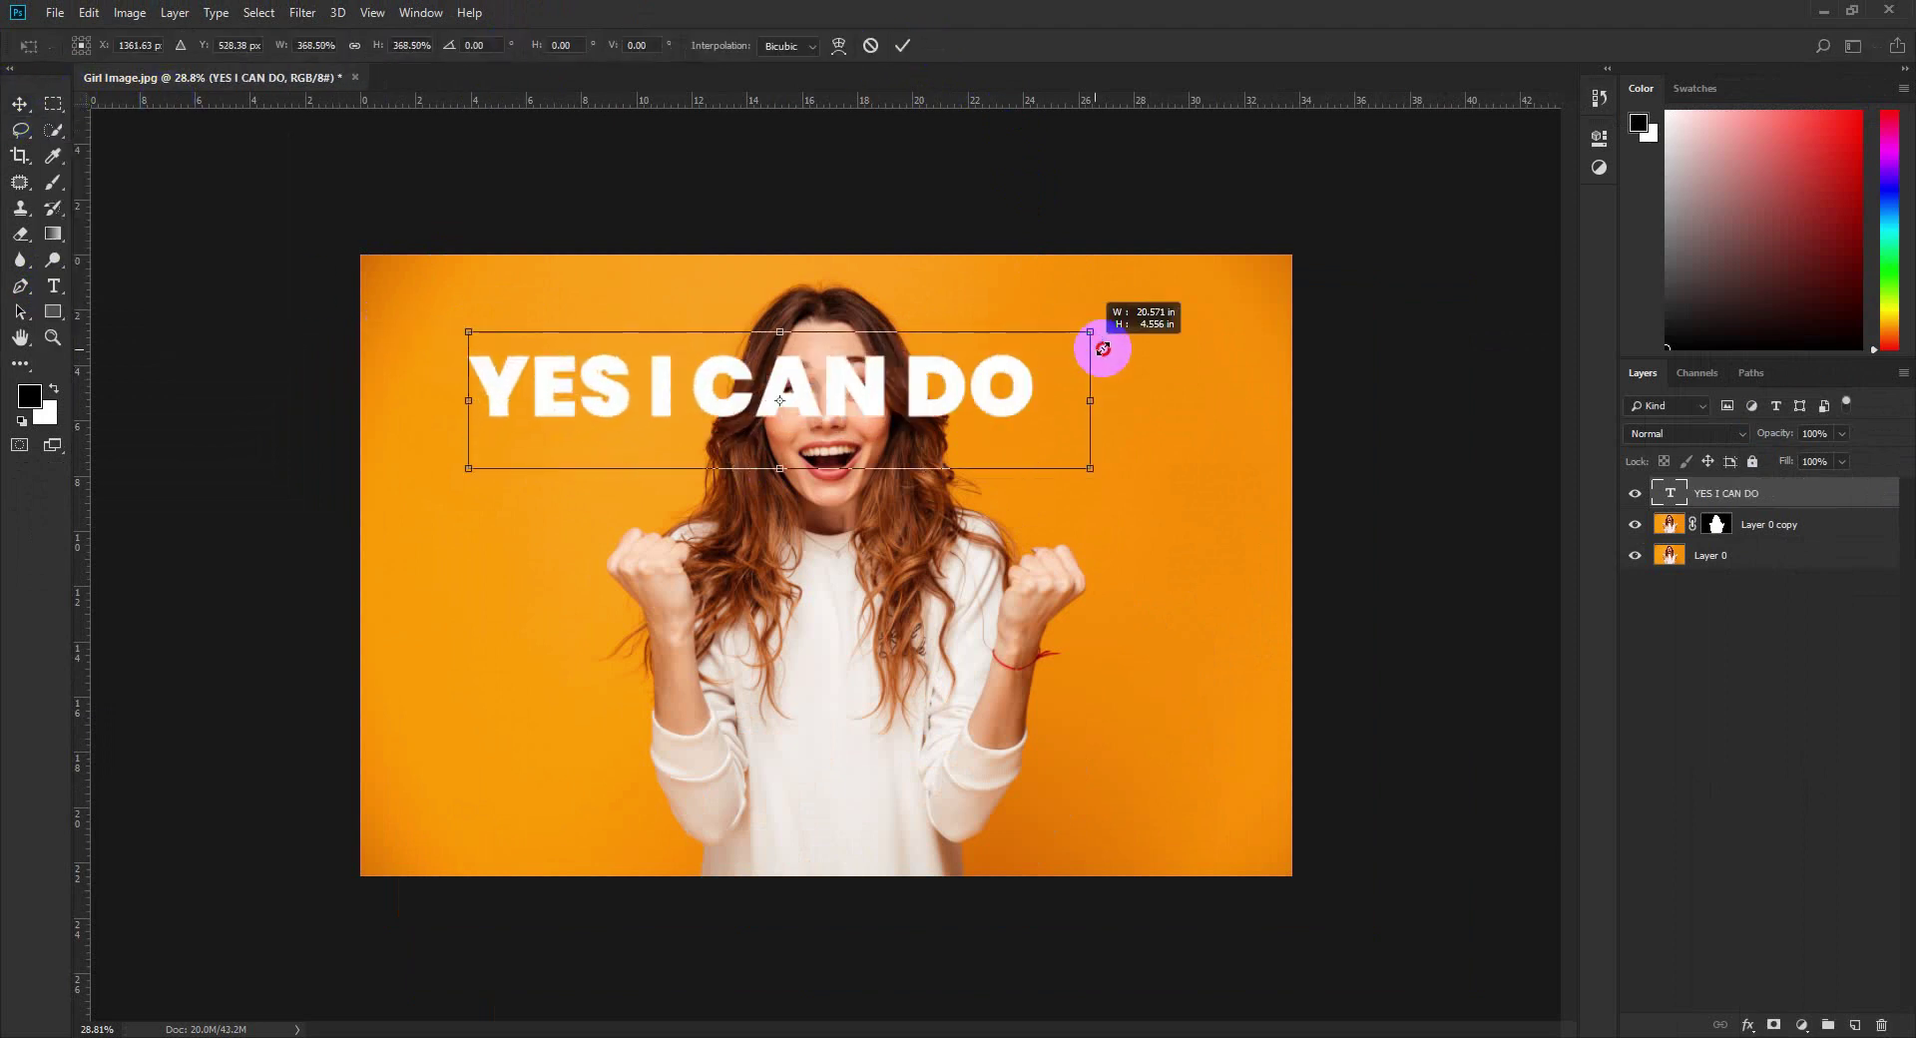
click(910, 46)
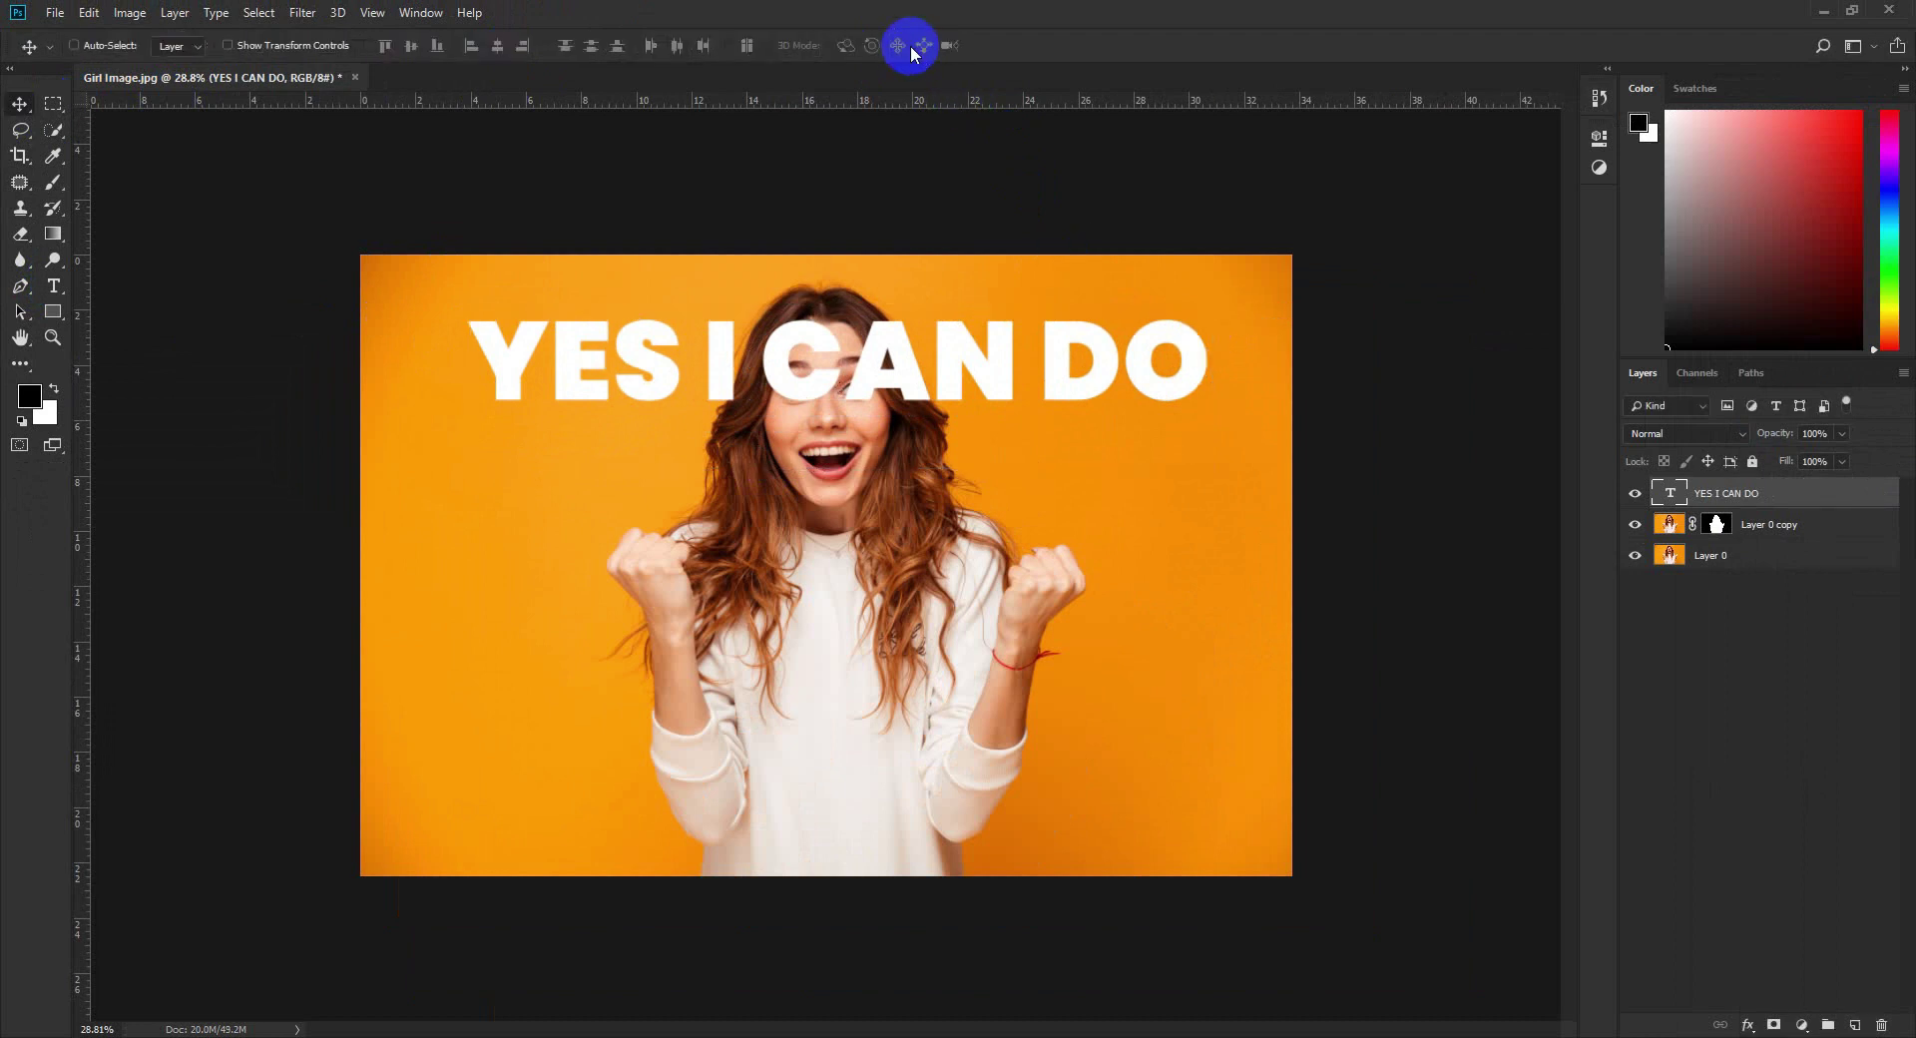
key(ctrl+a)
click(497, 46)
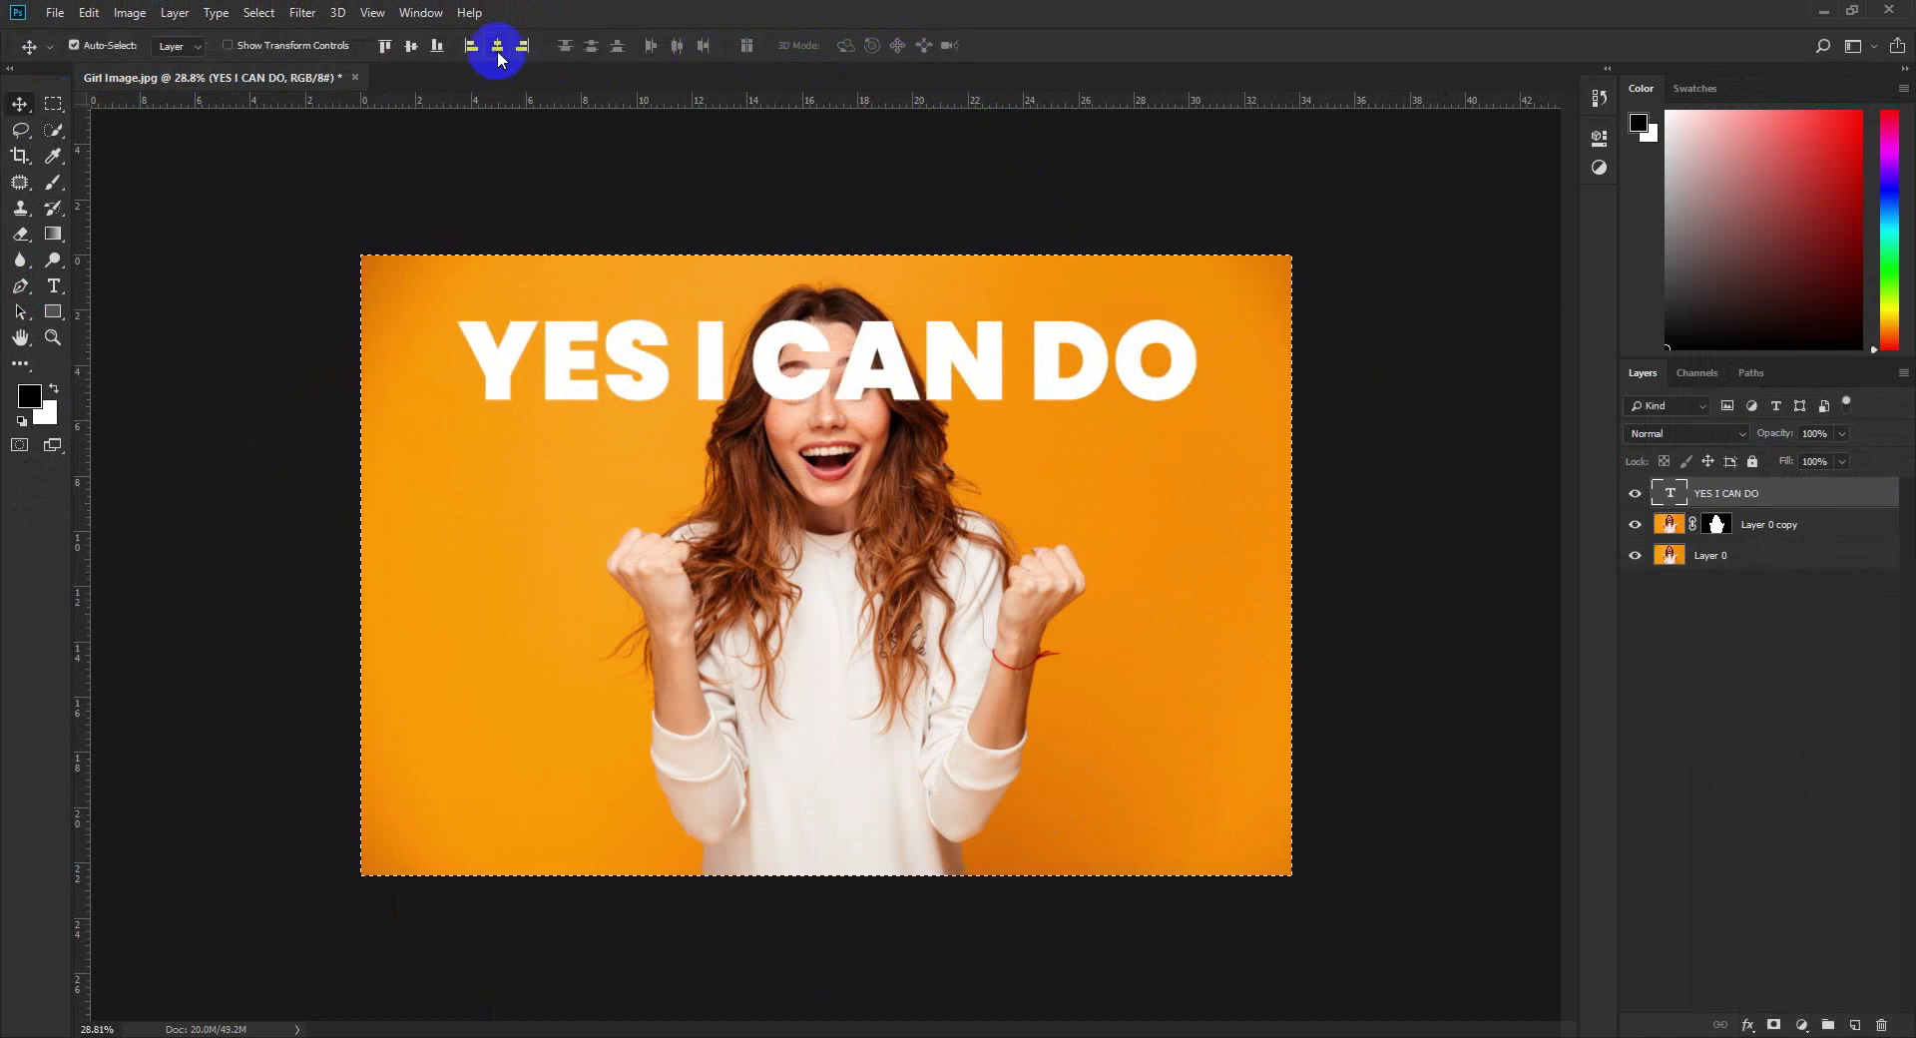
key(ctrl+d)
drag(779, 386, 796, 515)
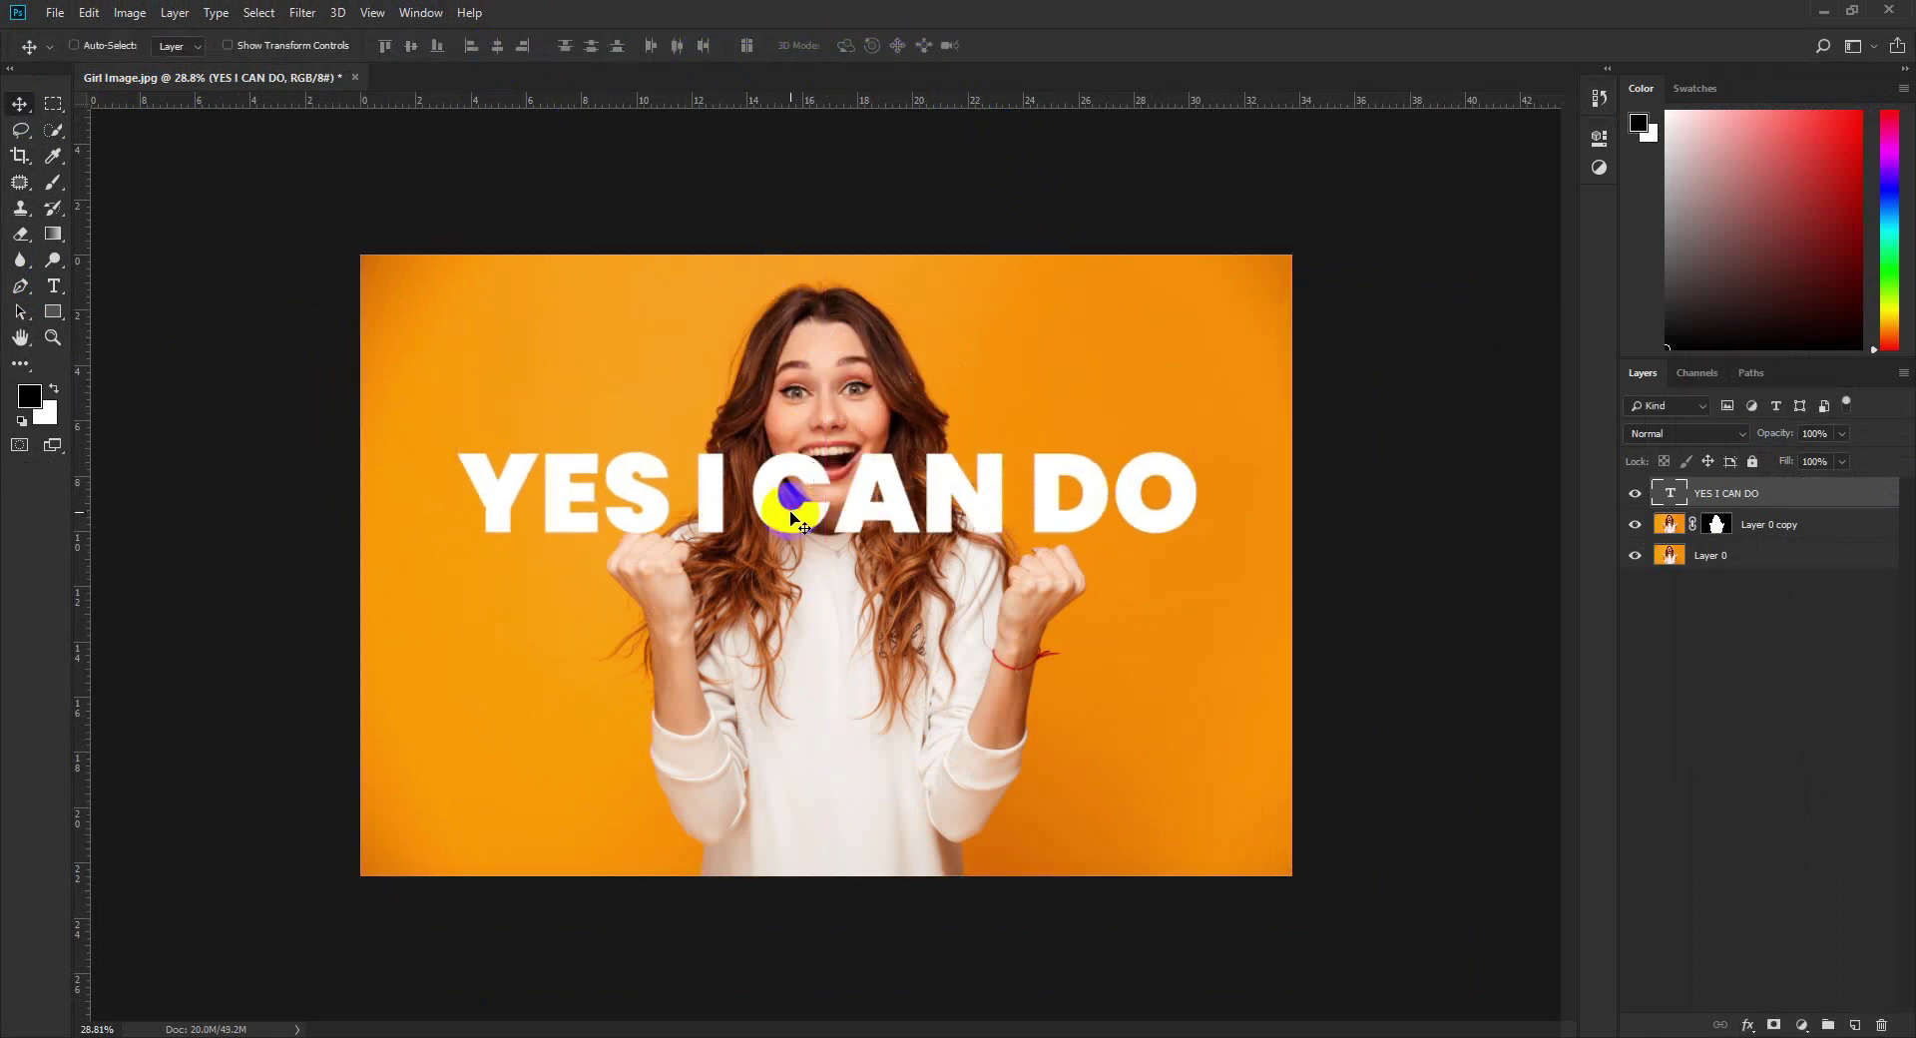
Skew the text about 11° rising right, move it over the face, and duplicate the layer.
key(ctrl+t)
right_click(788, 502)
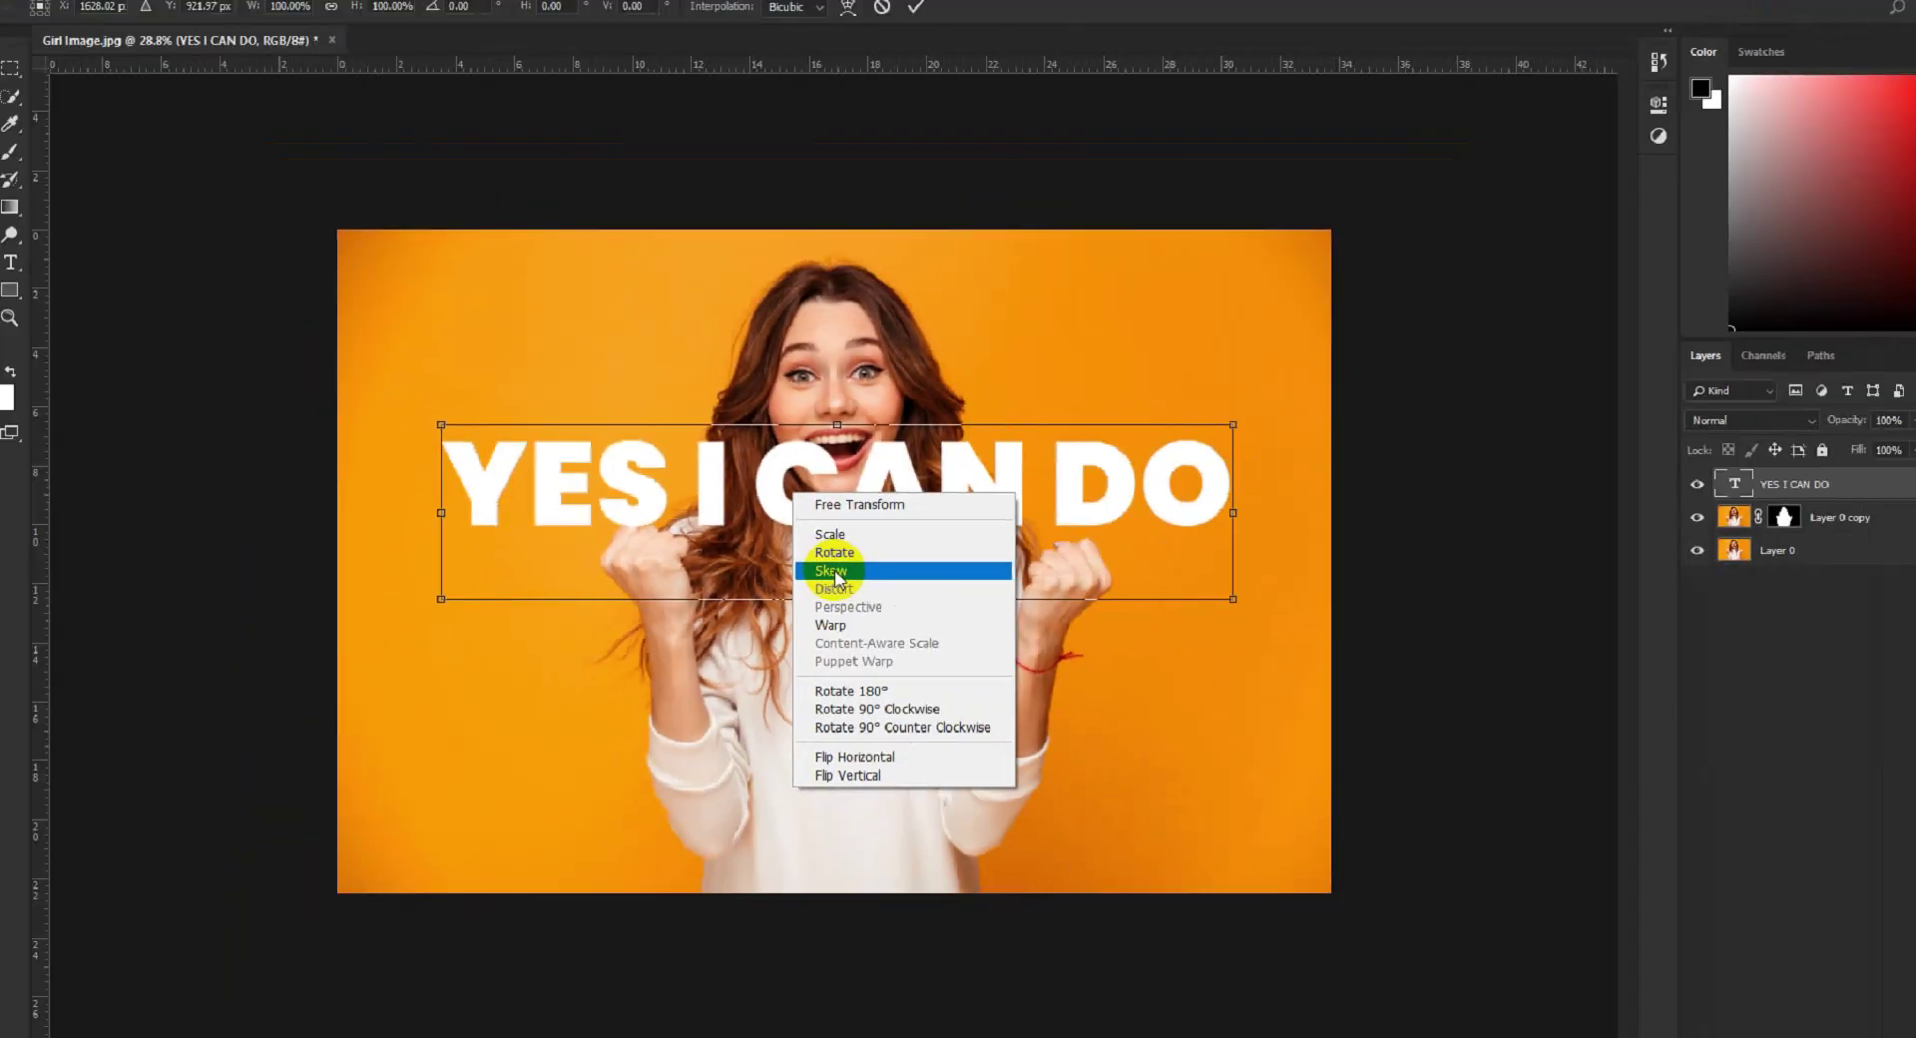
click(827, 576)
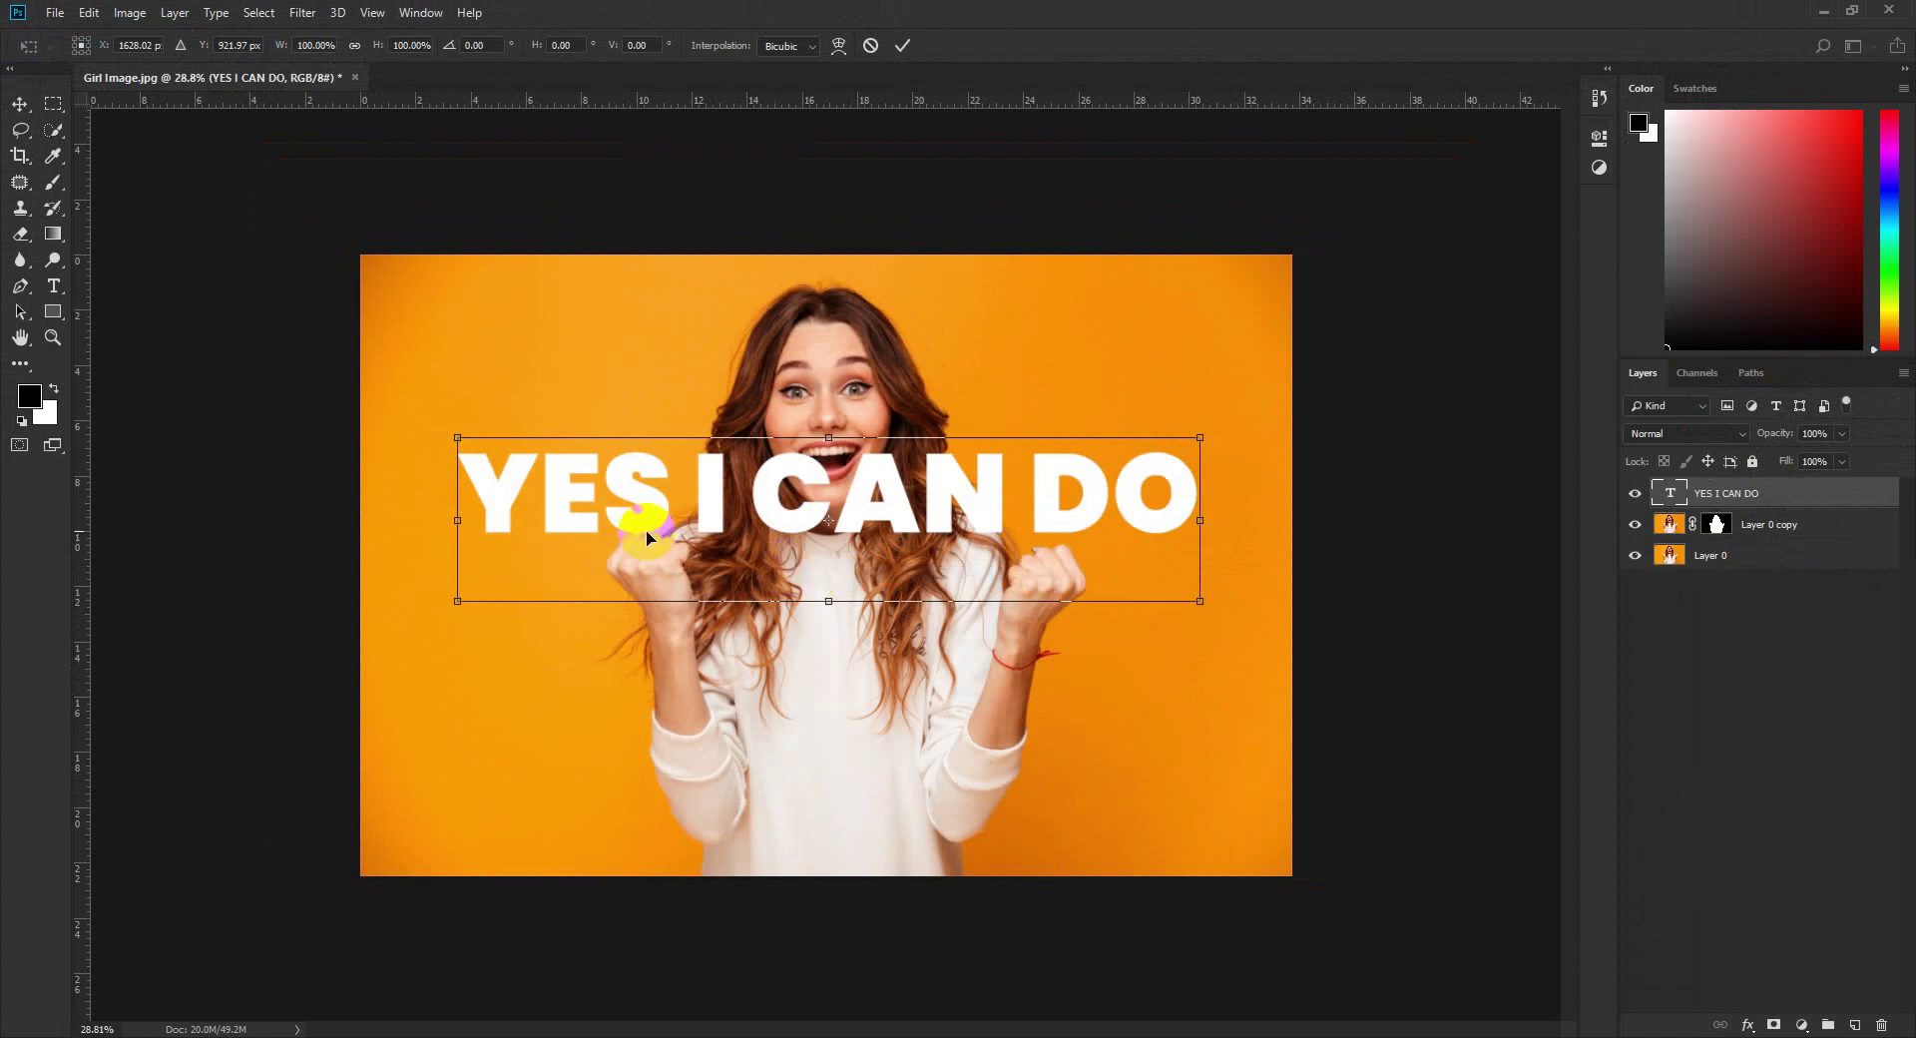
drag(458, 520, 461, 666)
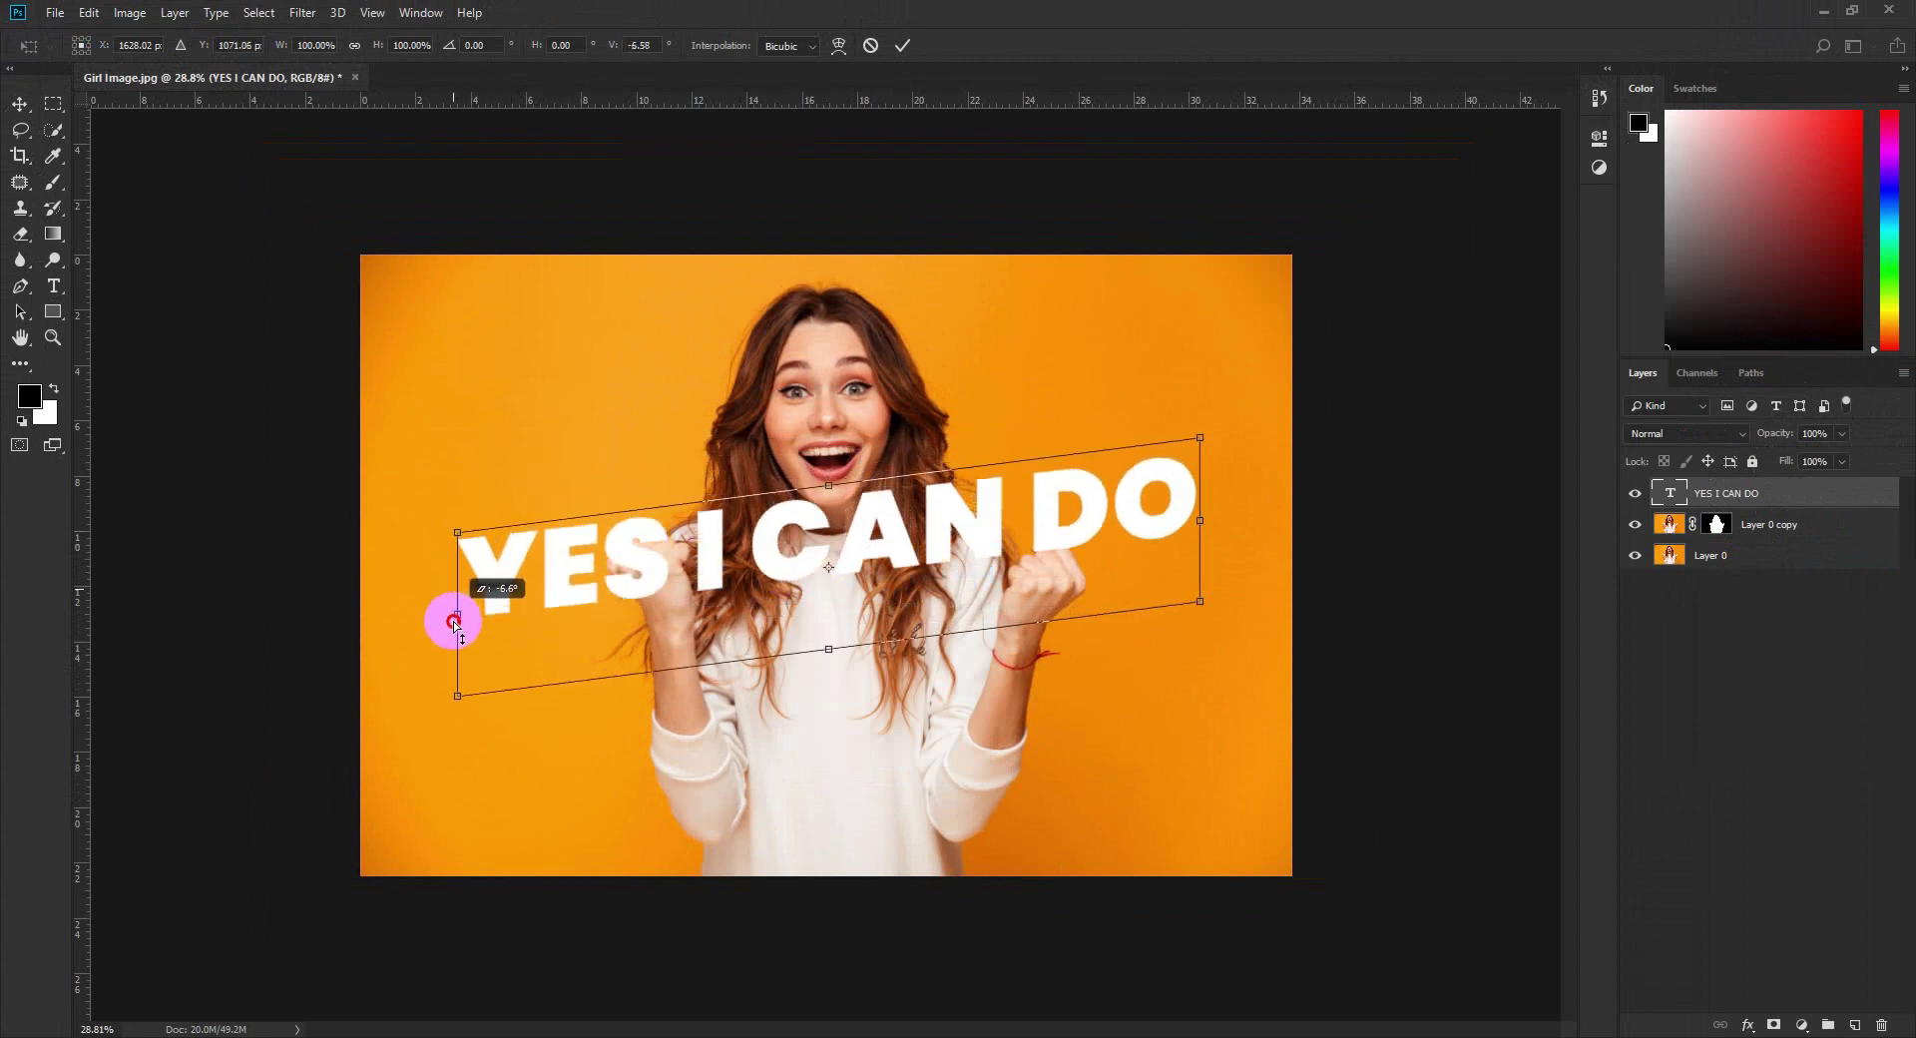
click(904, 47)
drag(885, 534, 885, 504)
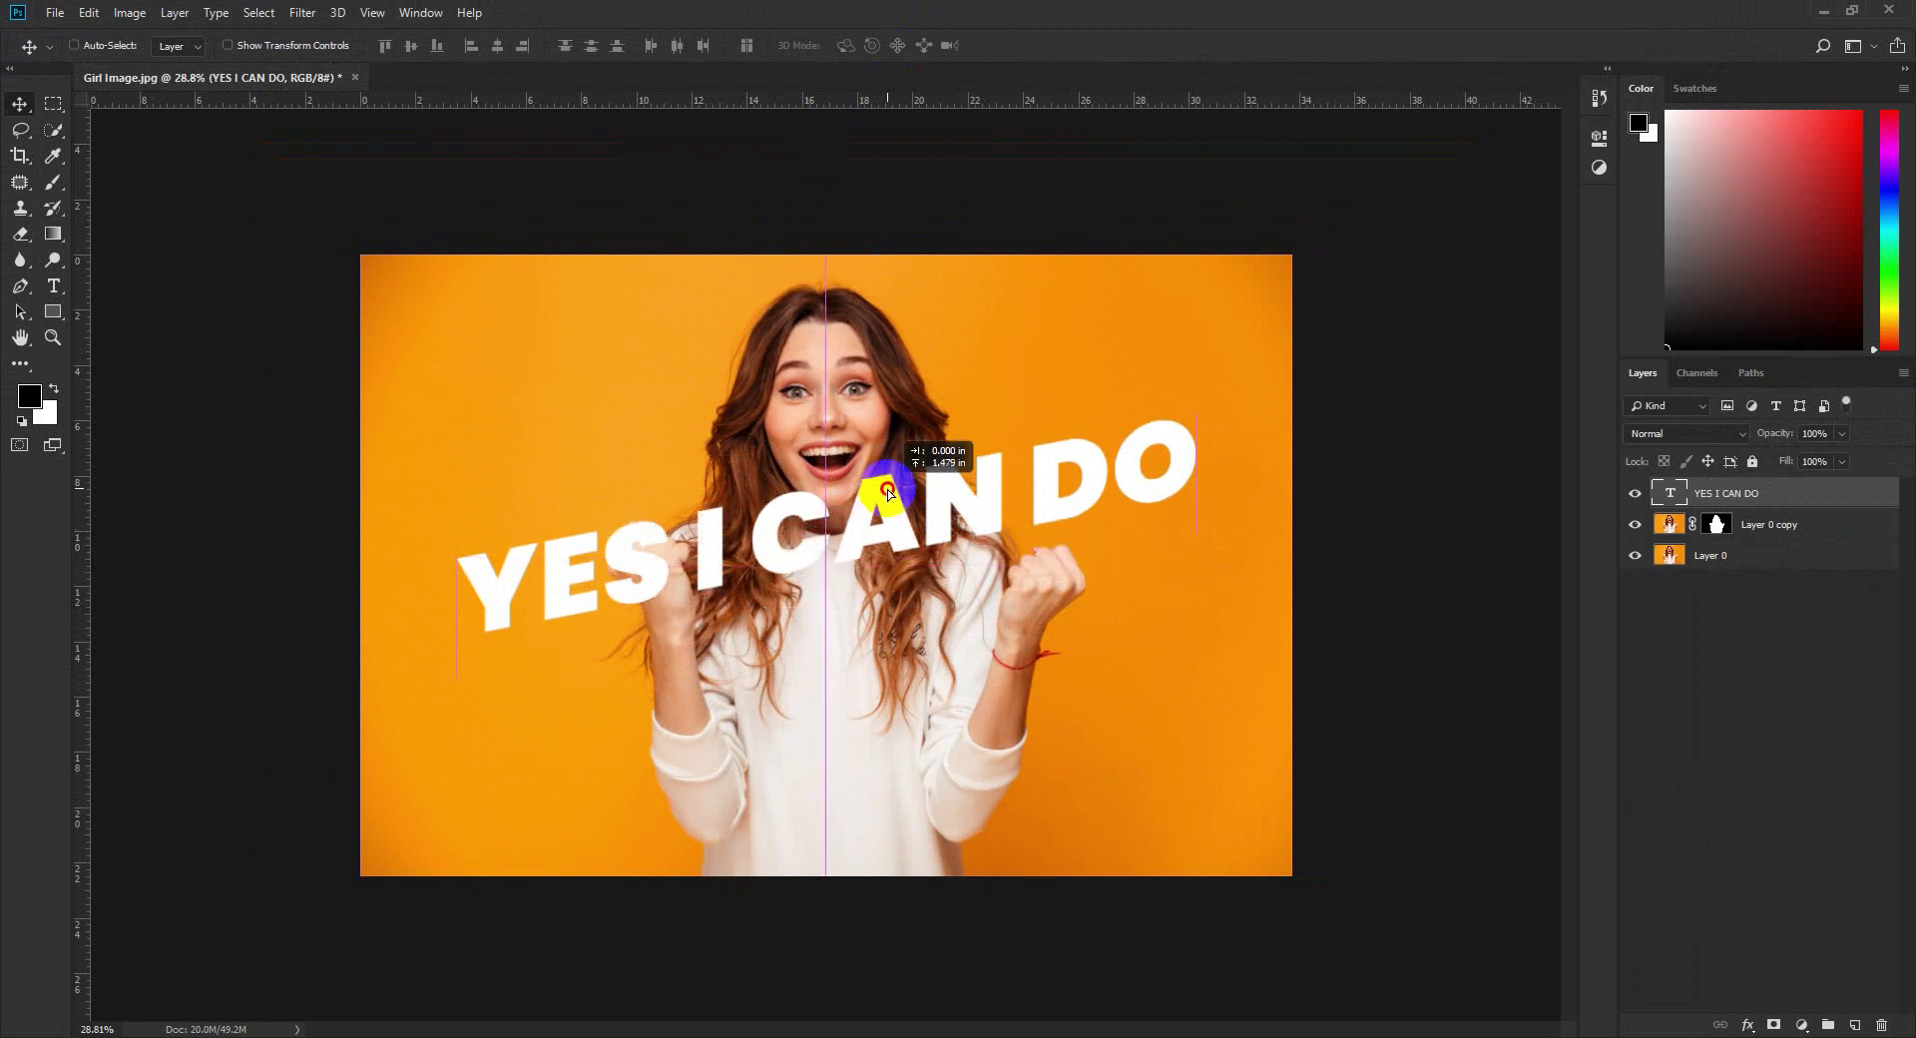
key(ctrl+minus)
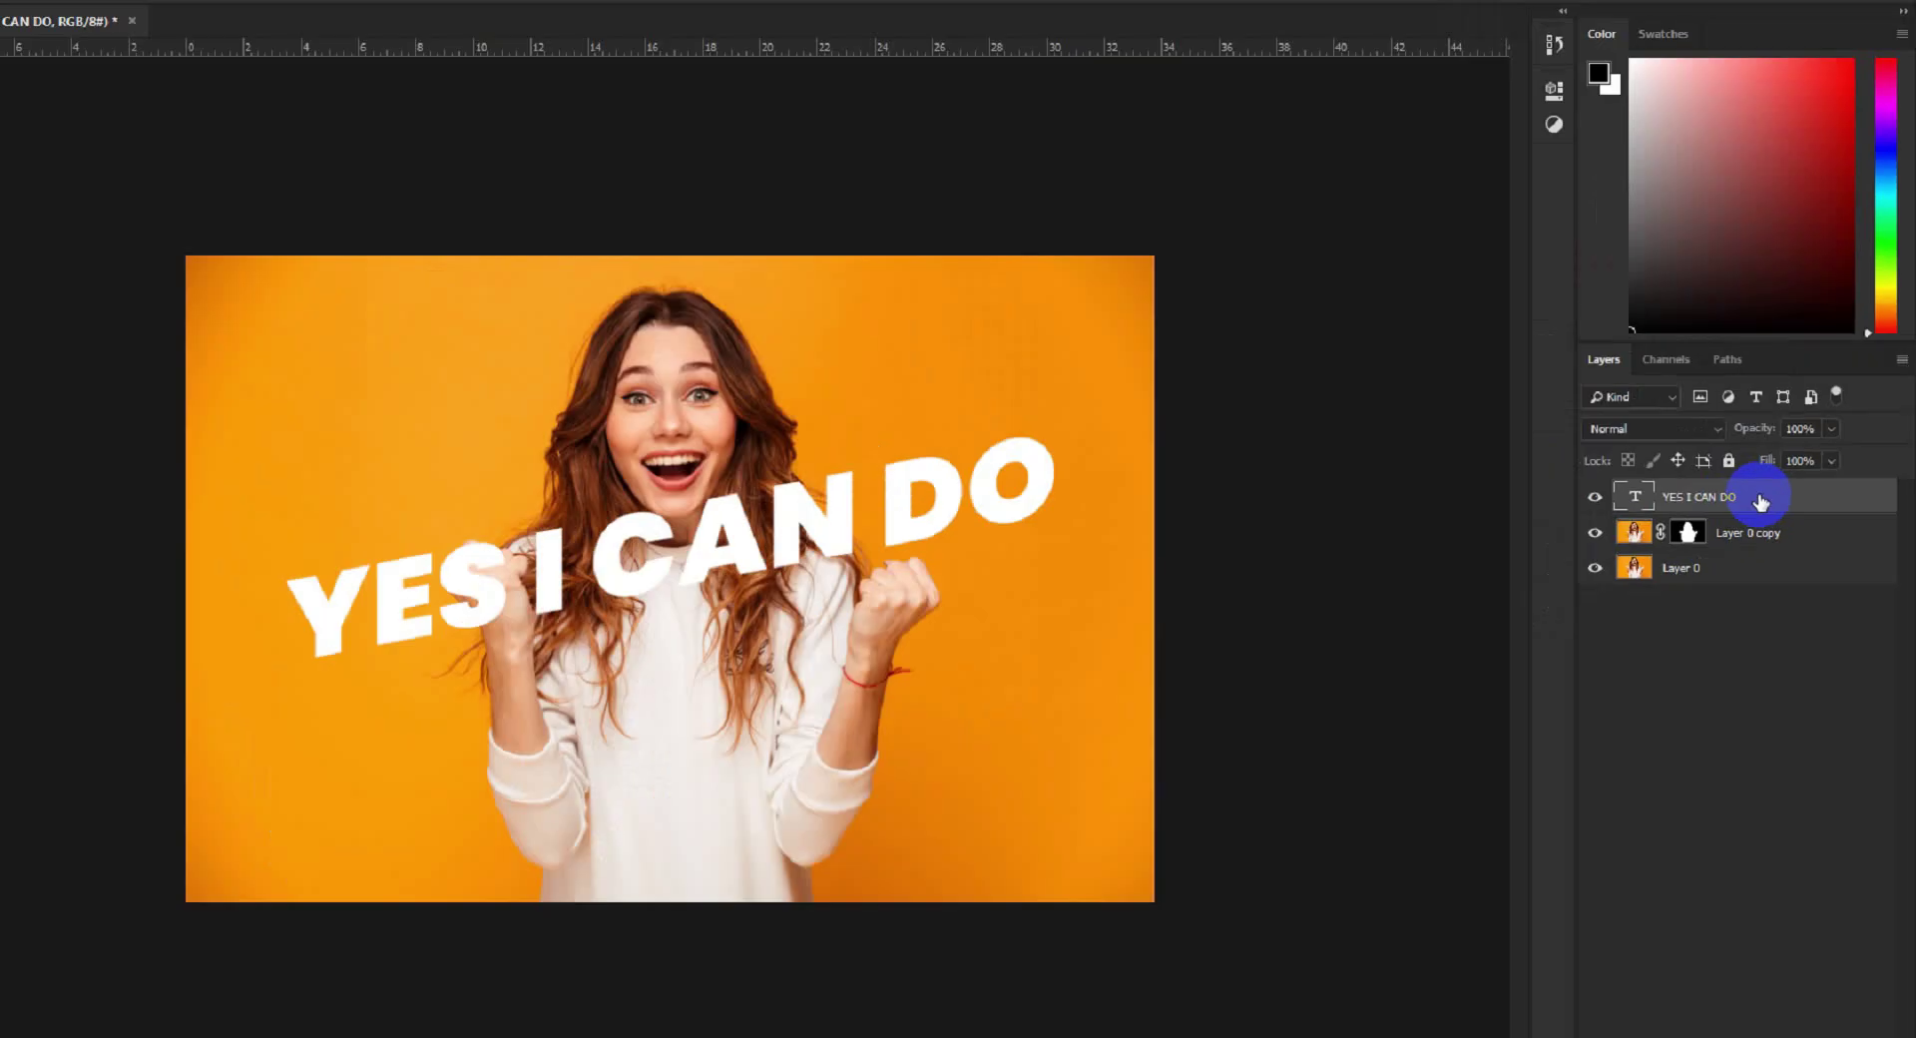
drag(1790, 502, 1853, 1024)
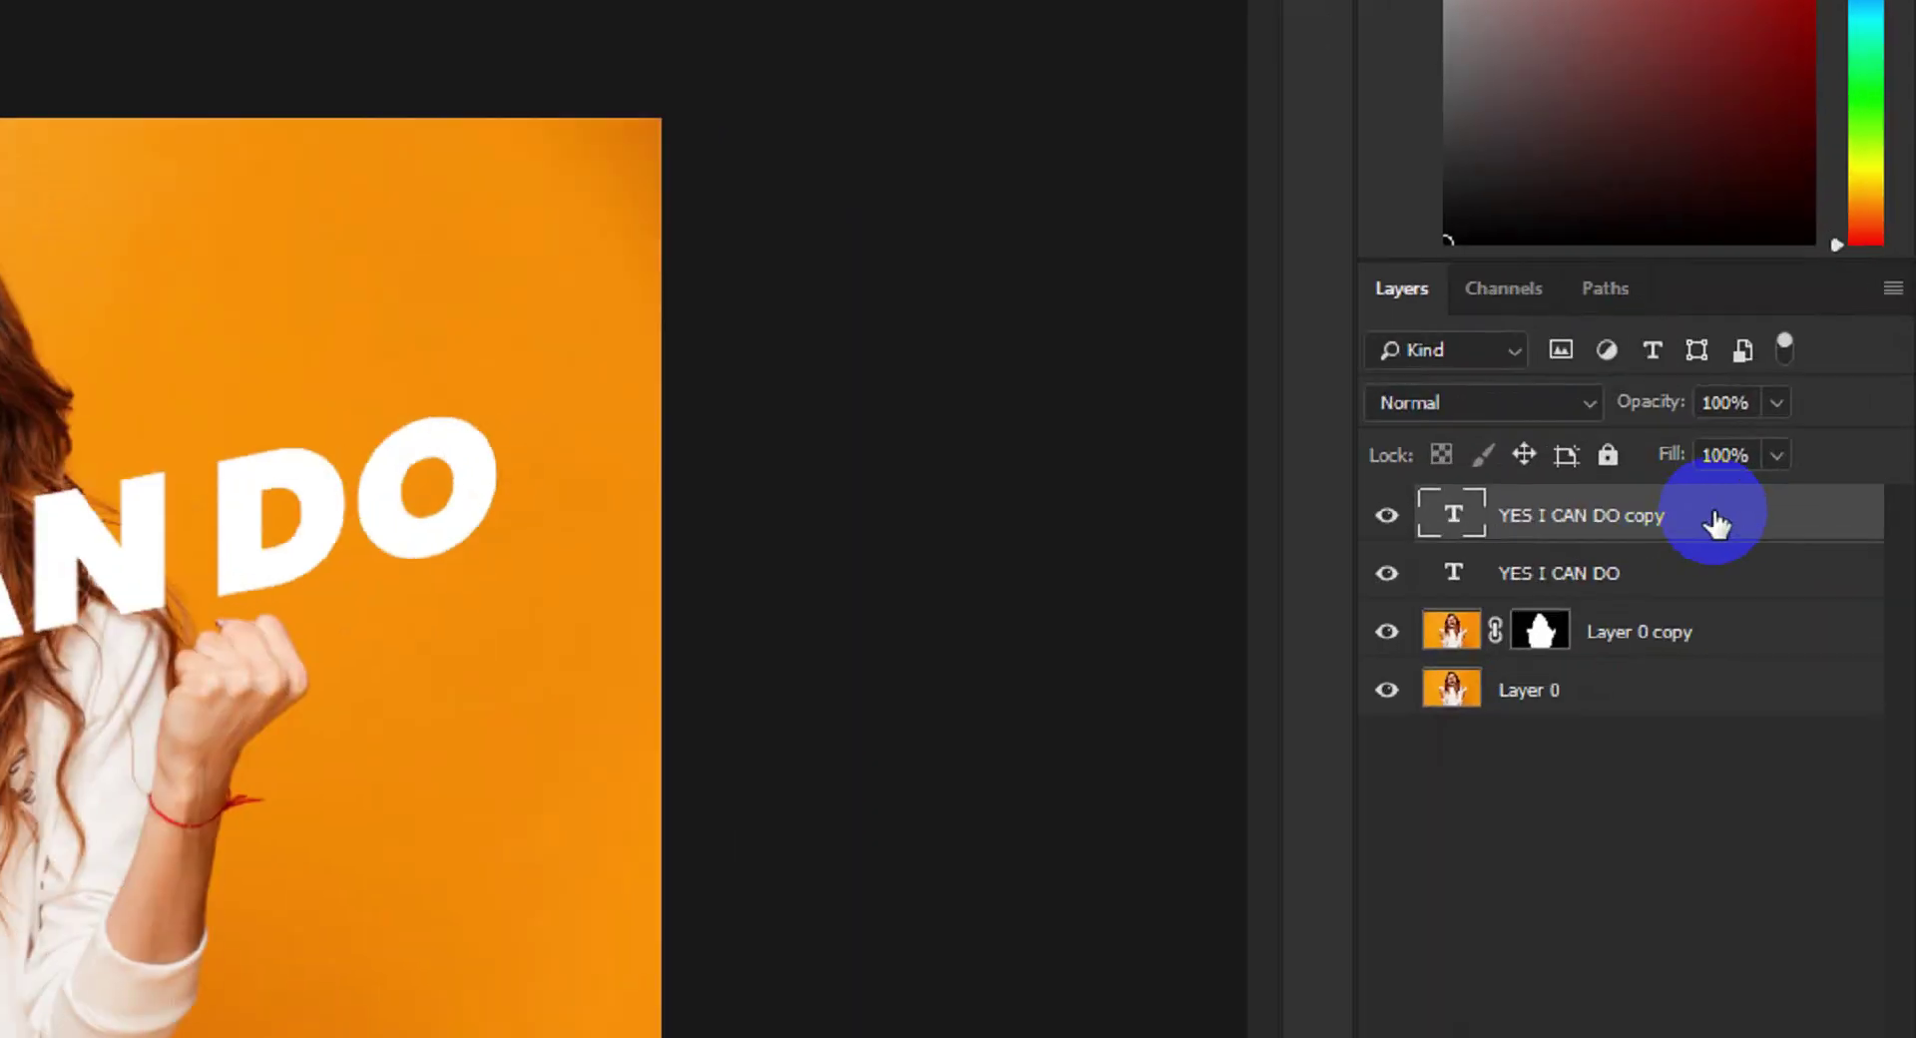
Give the YES I CAN DO copy layer a 6 px white centre Stroke style.
click(1825, 493)
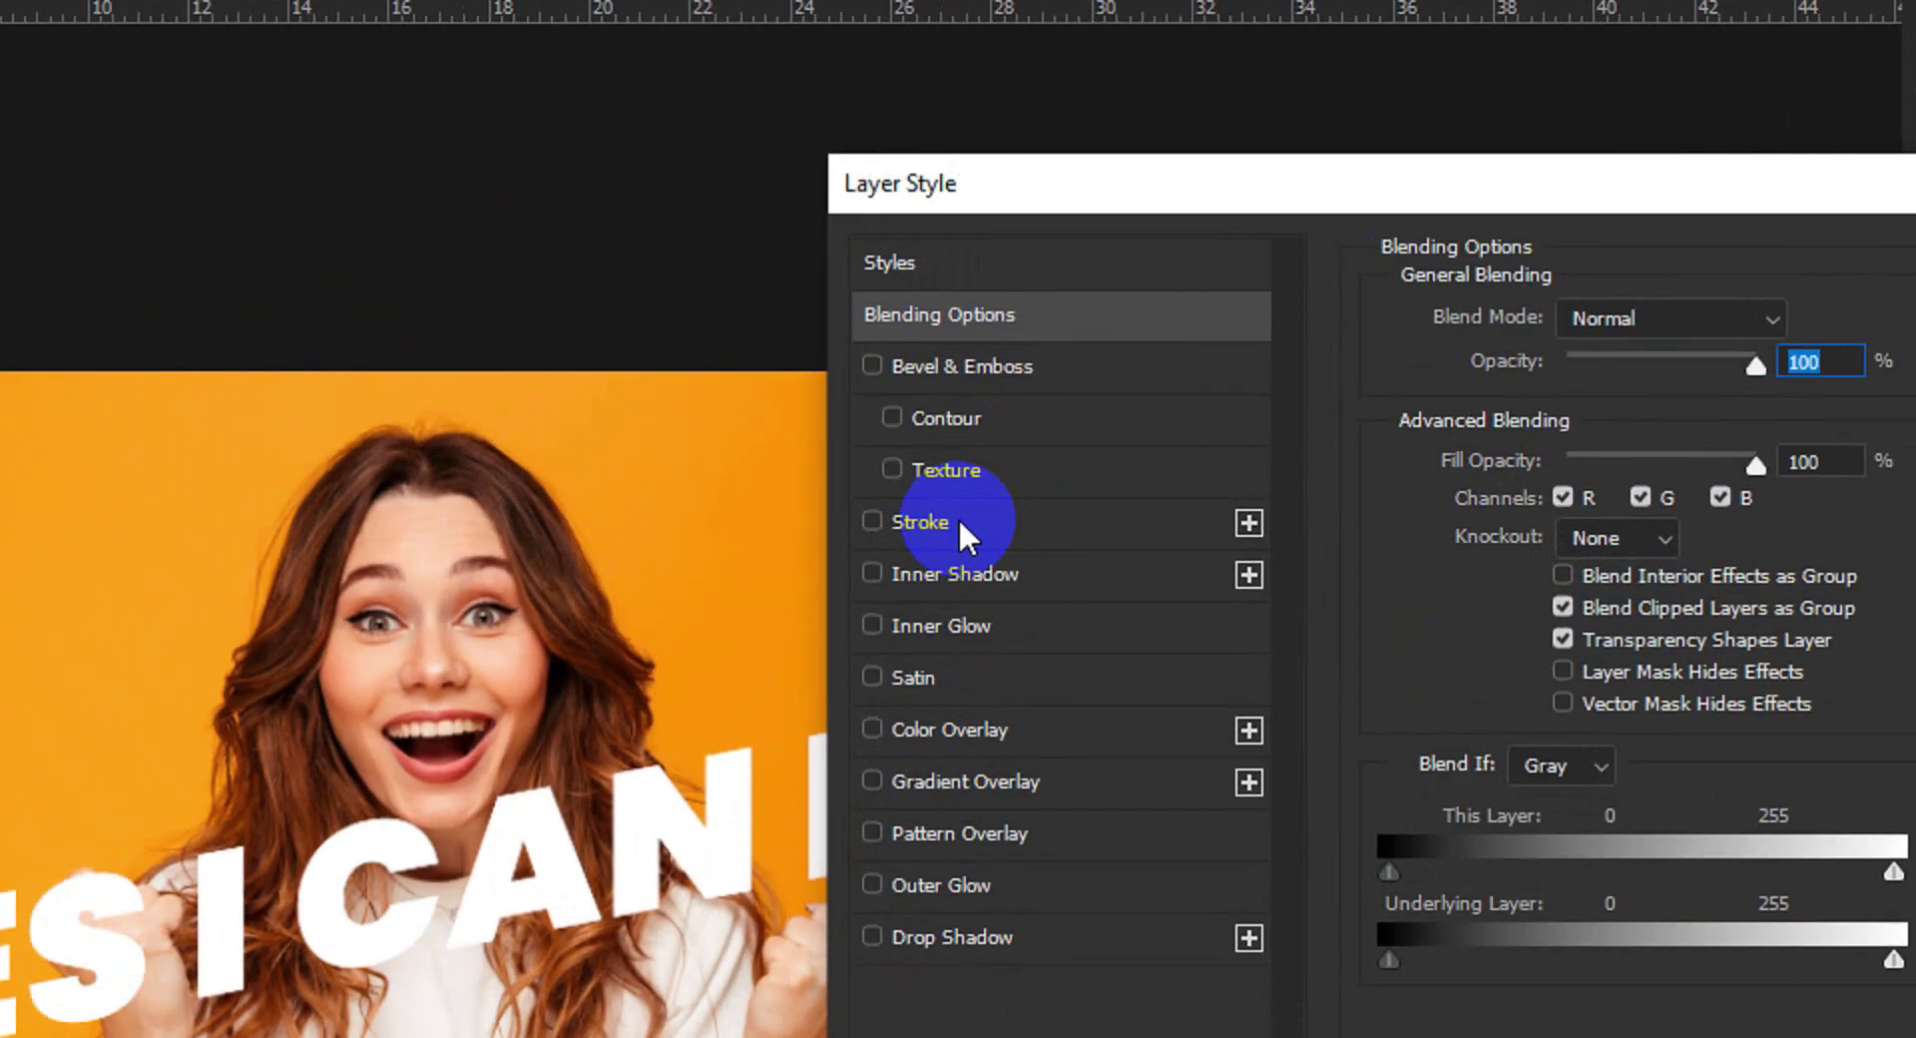
click(1087, 360)
click(1482, 257)
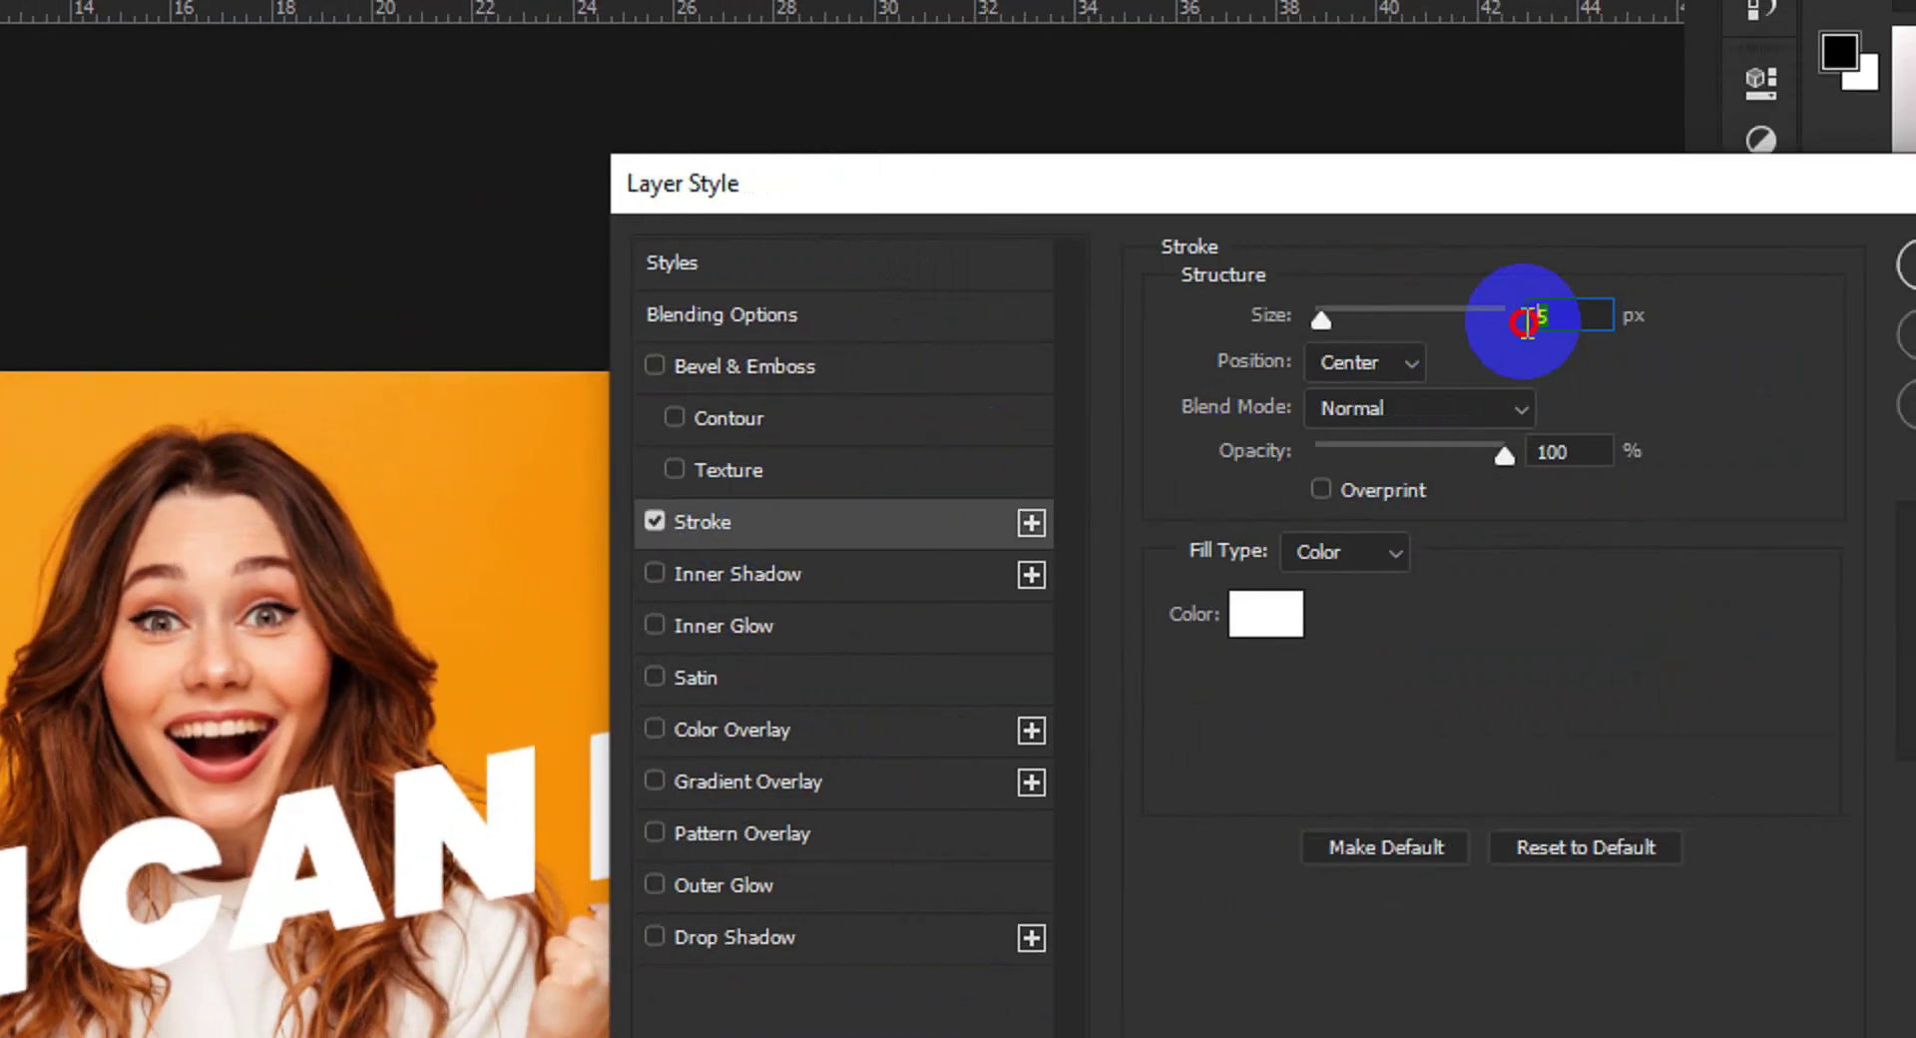
key(Up)
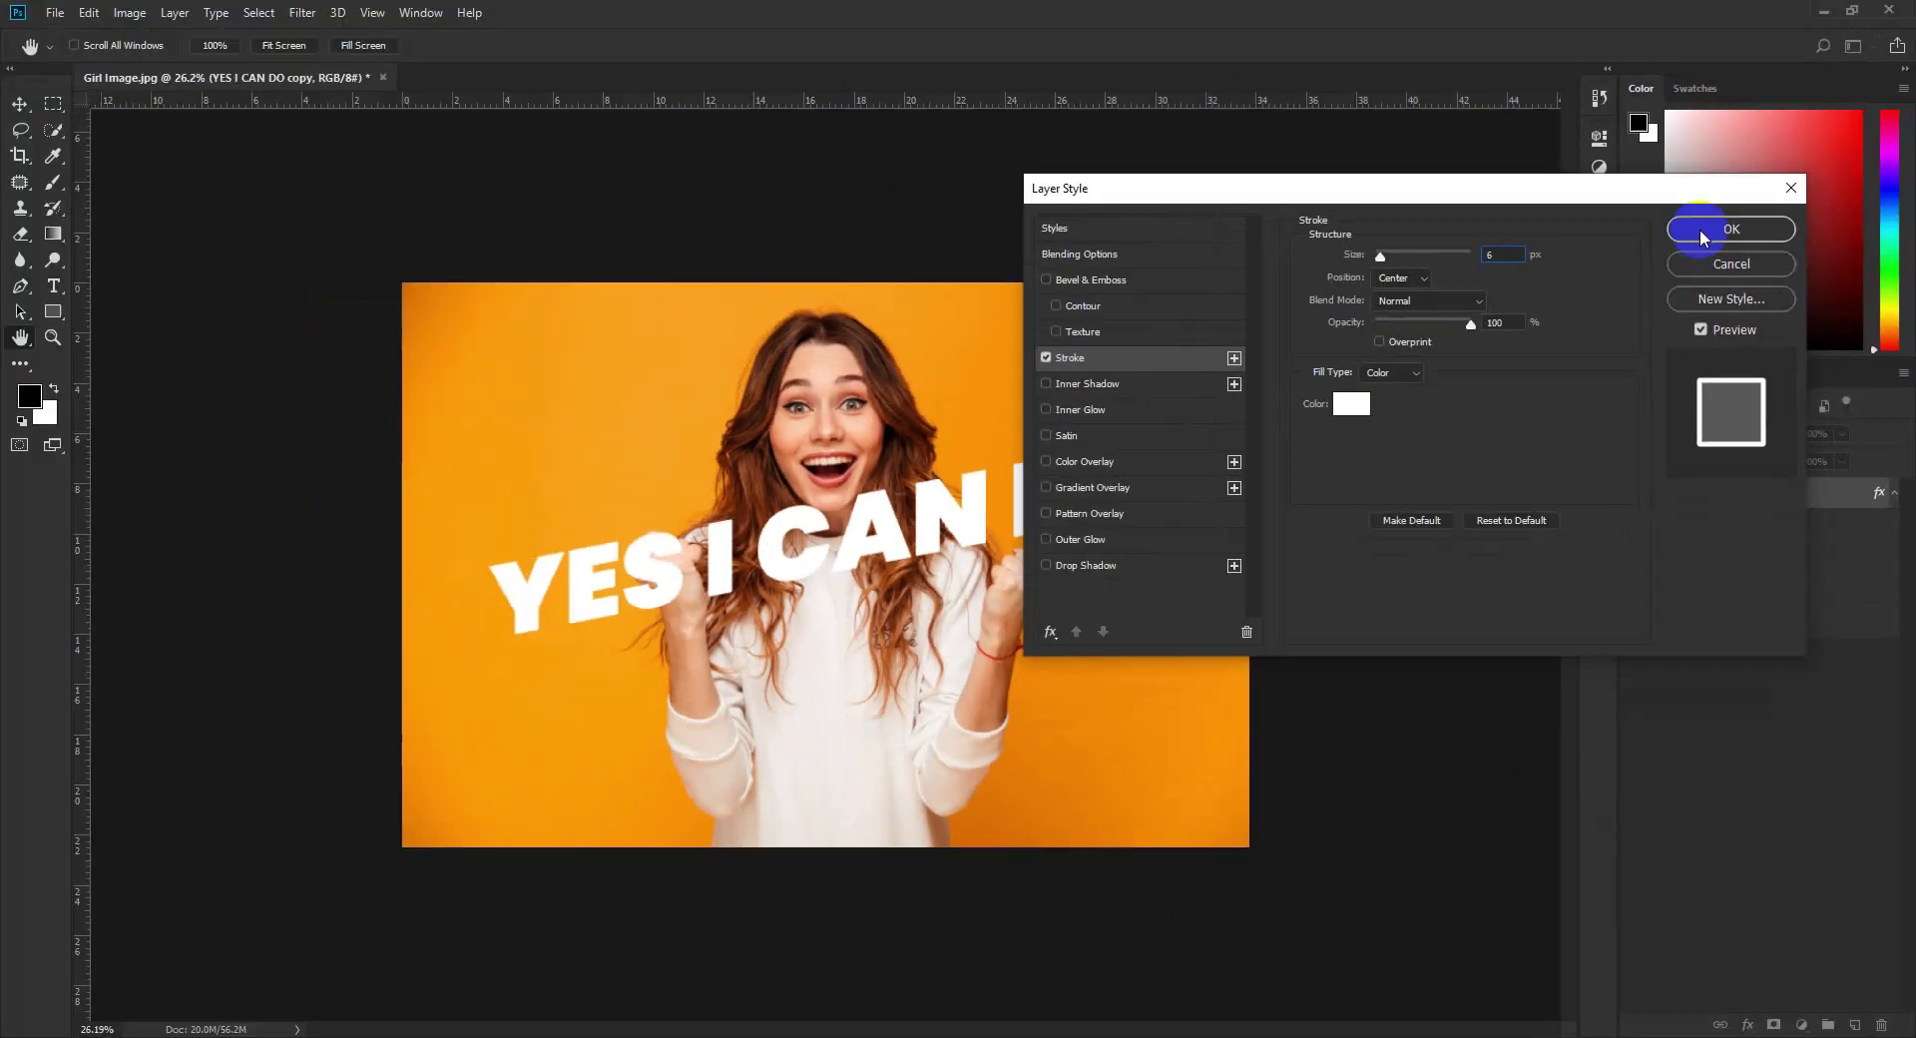
click(1699, 231)
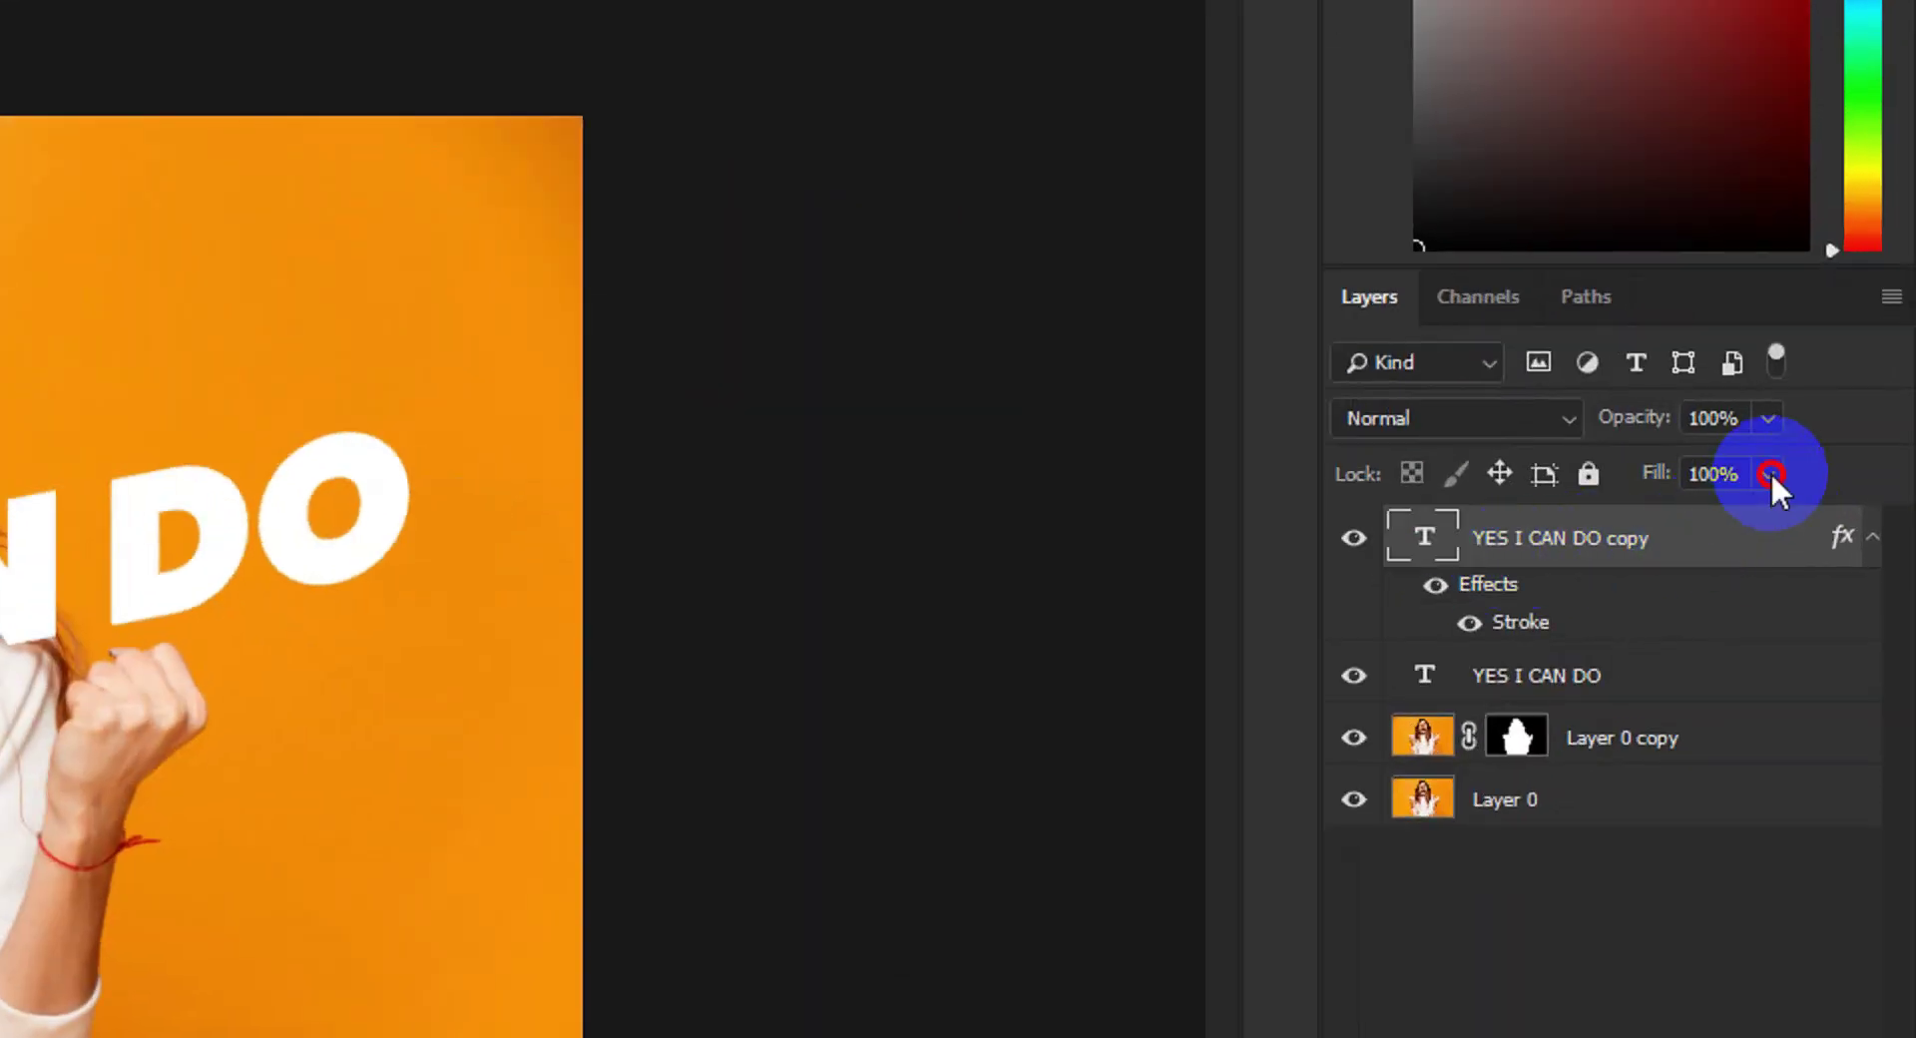
Set the stroked copy's fill to 0% and move the solid text below the cut-out girl.
click(1768, 474)
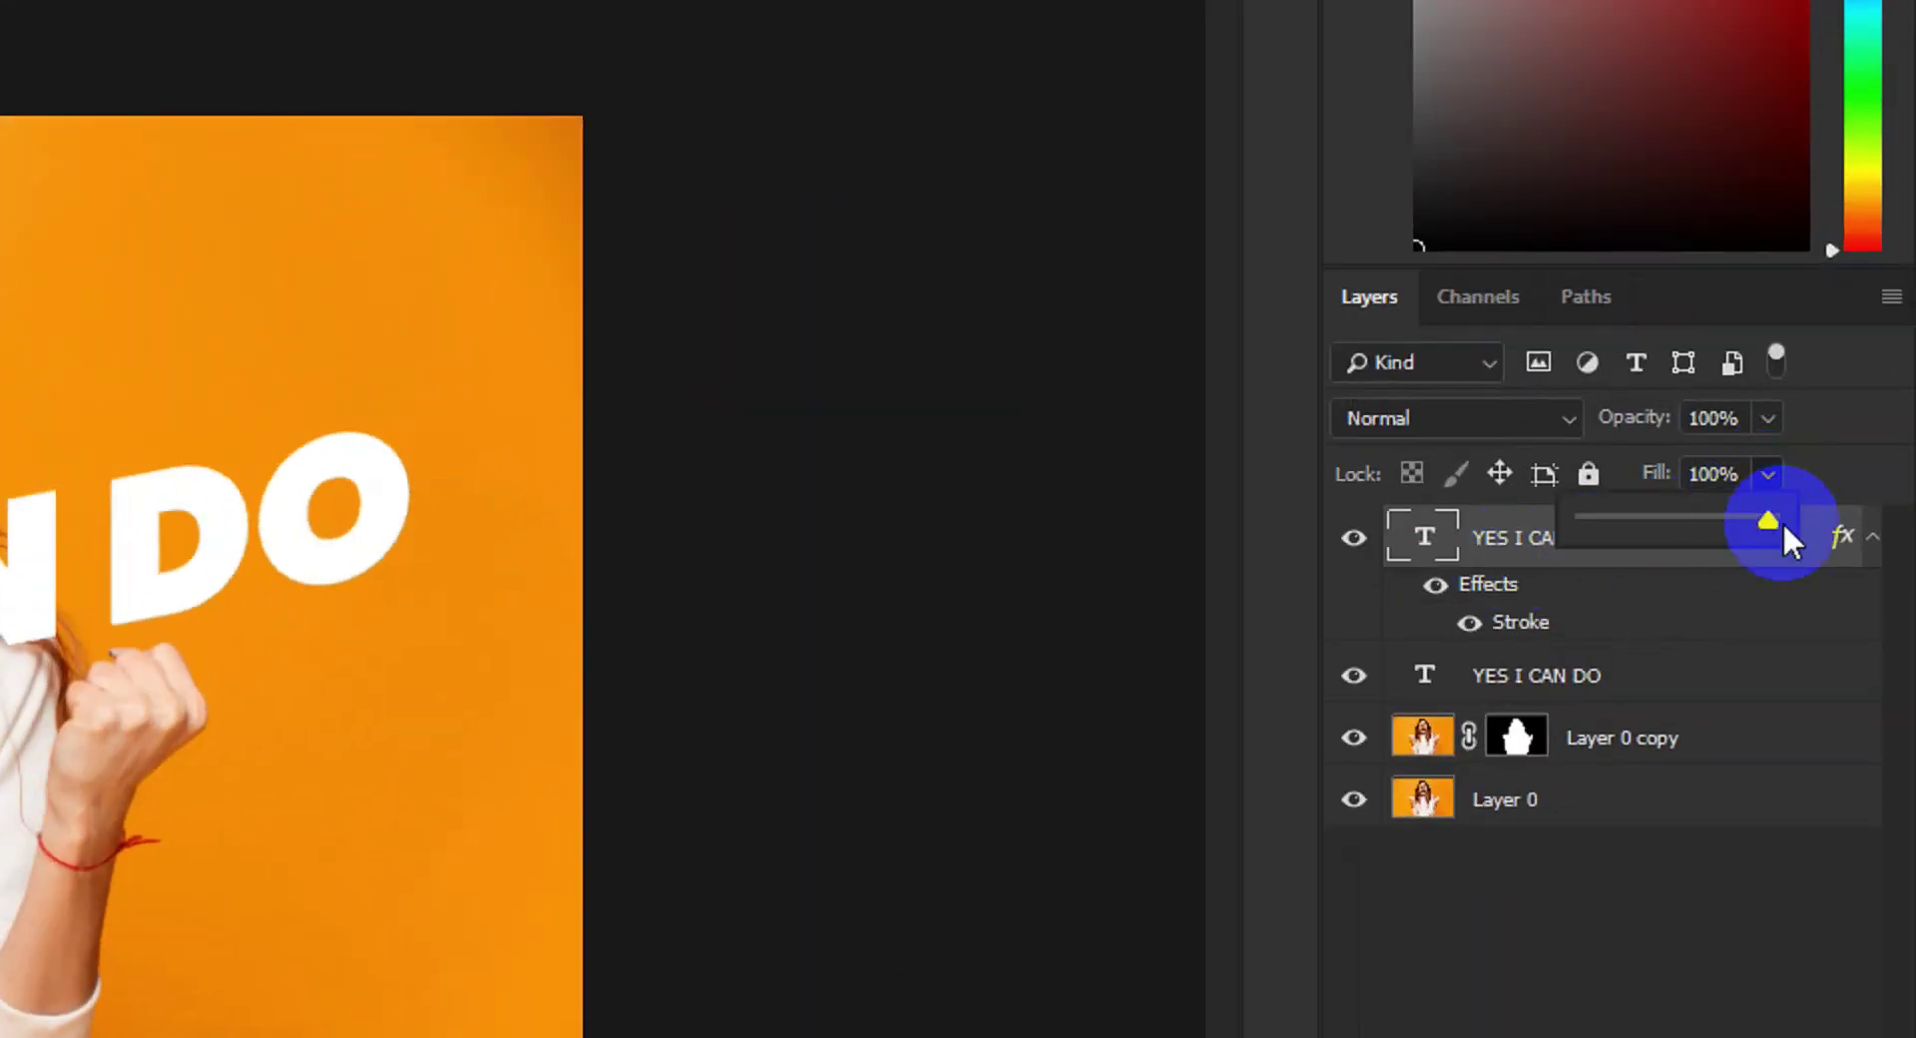
drag(1772, 521, 1579, 519)
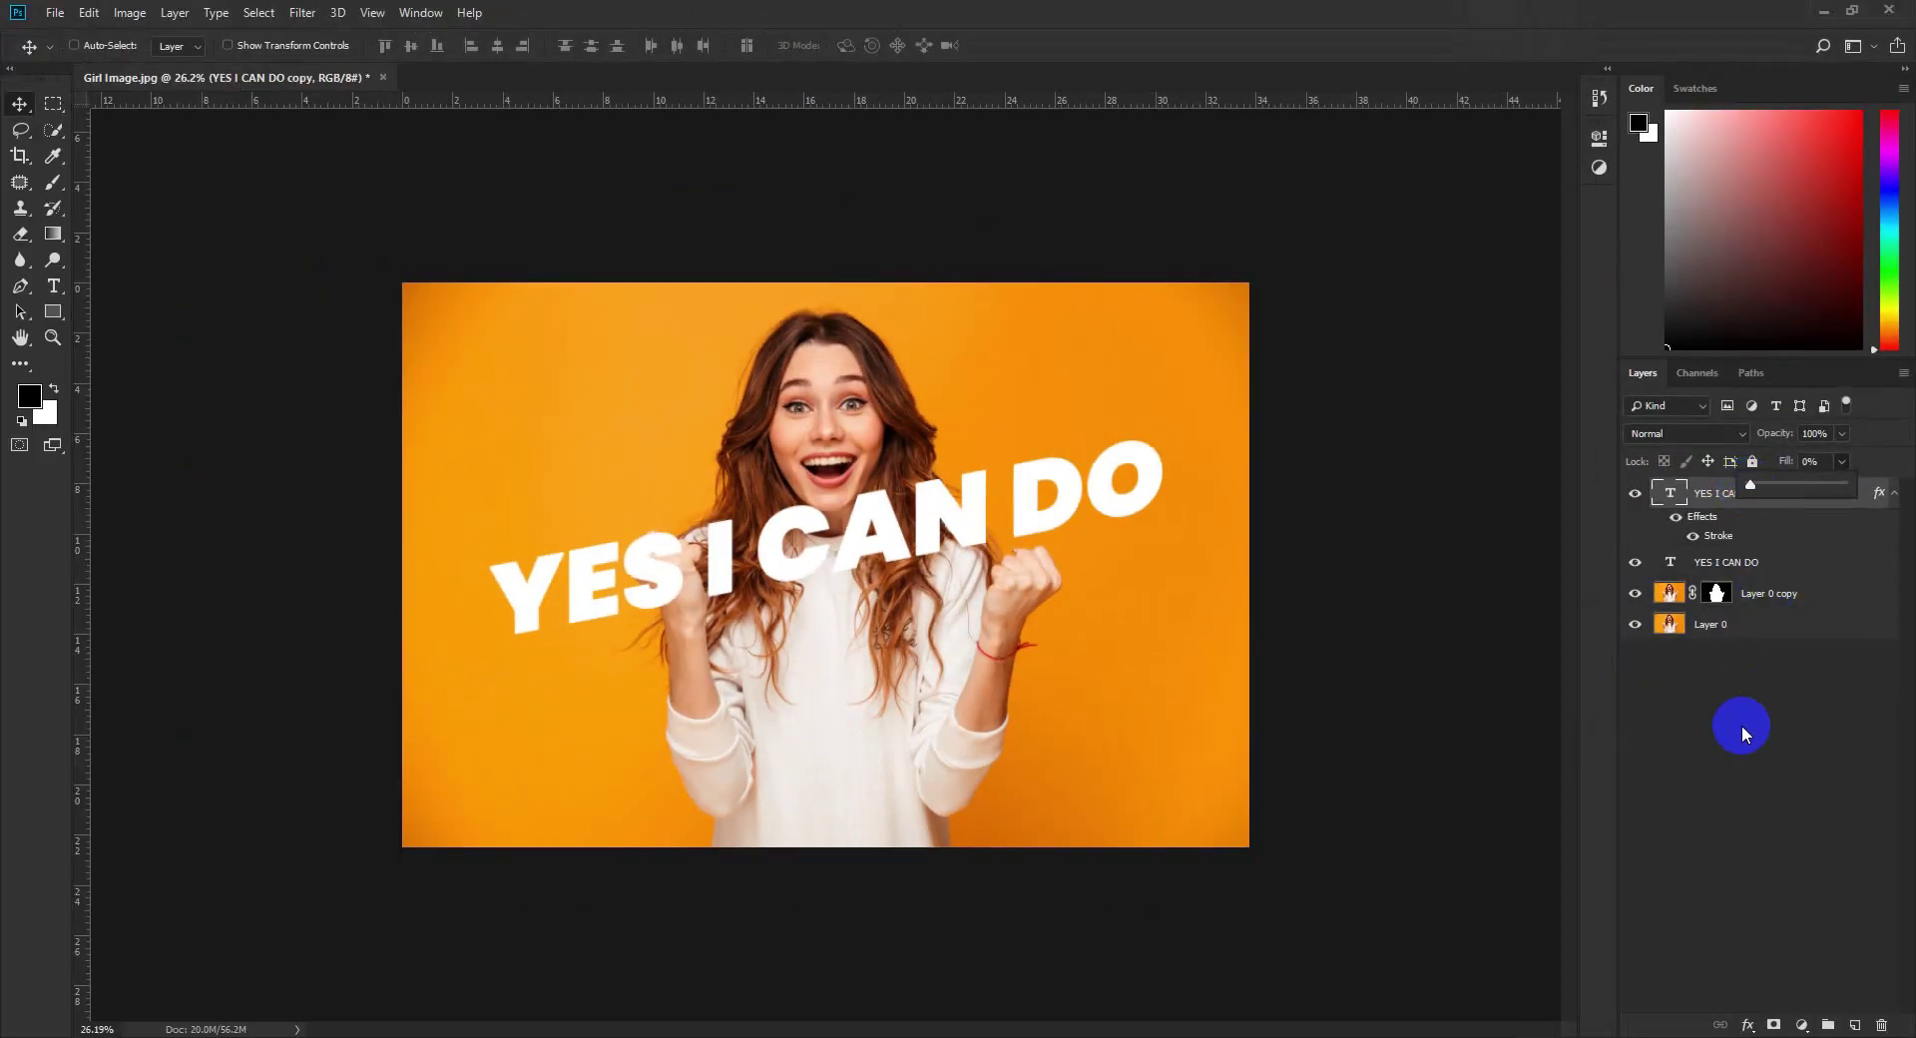
click(1741, 725)
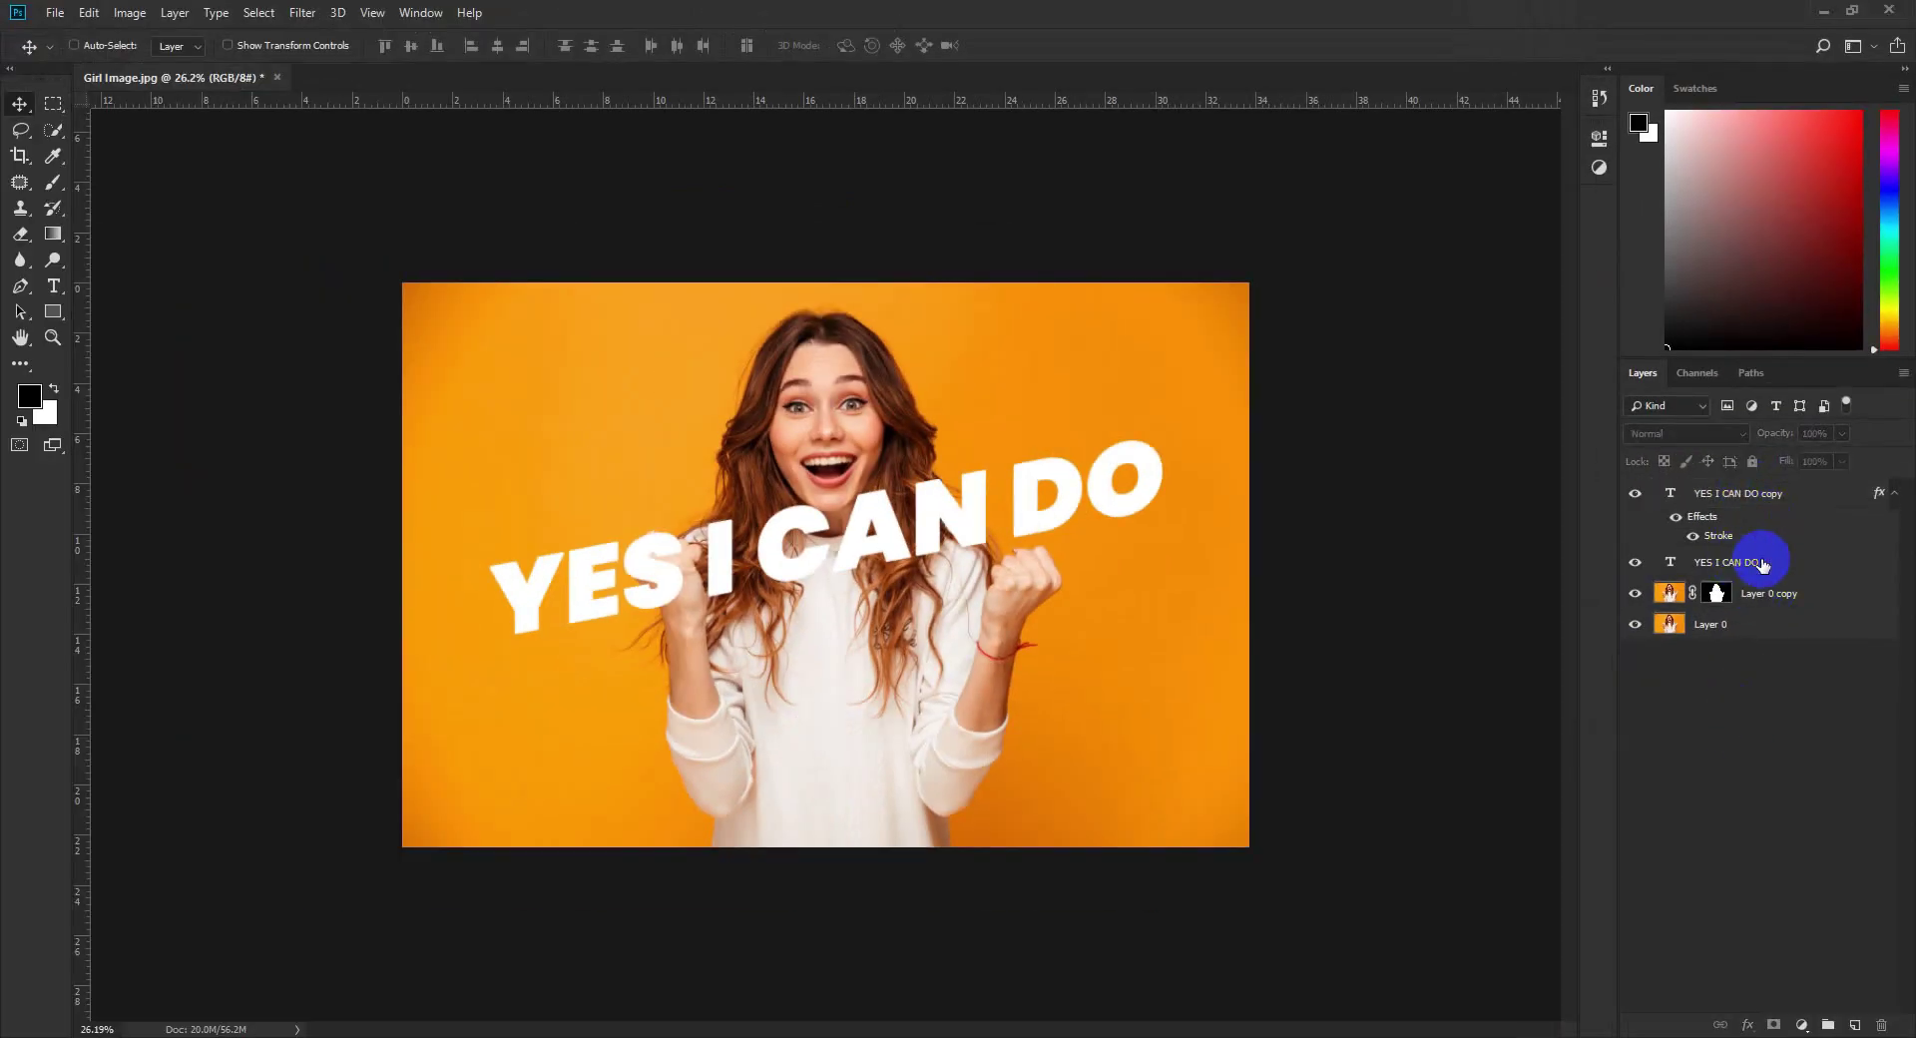
drag(1761, 565, 1713, 618)
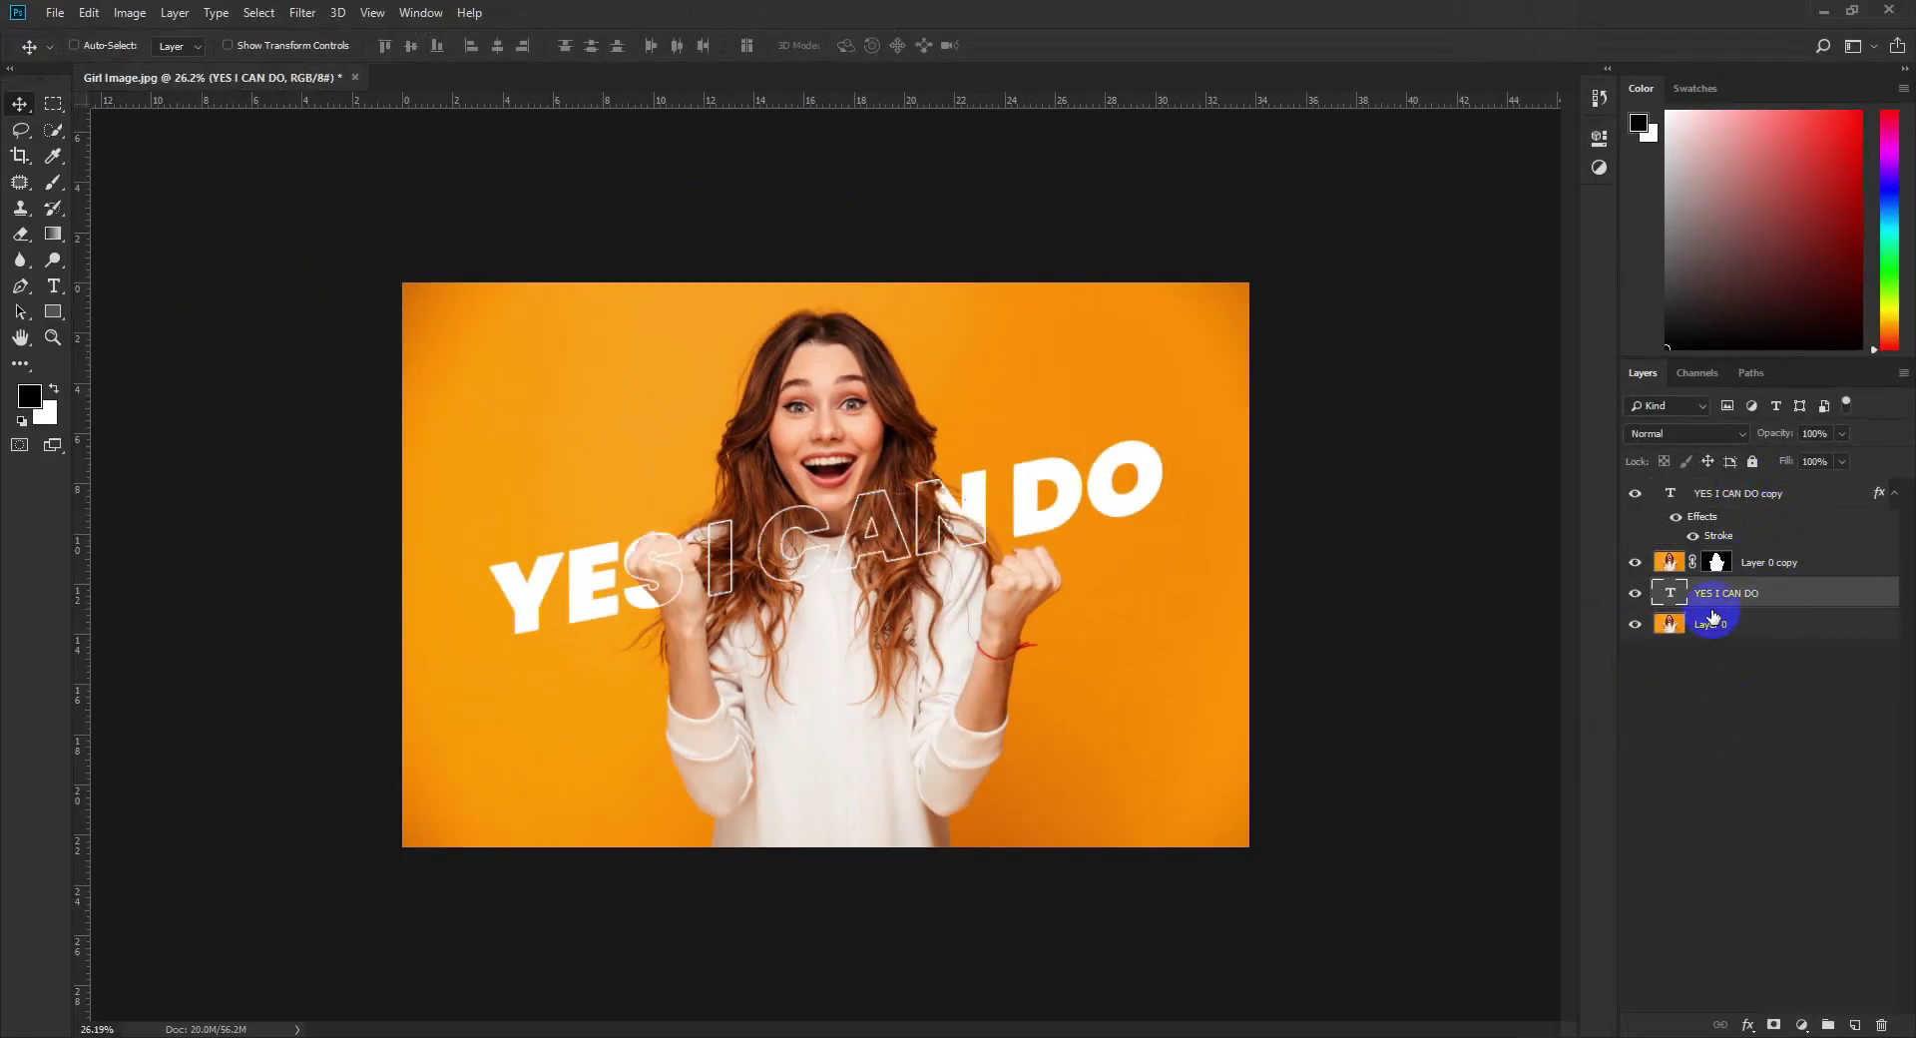
Select both YES I CAN DO layers, adjust their position, and link them.
ctrl+click(1741, 496)
mouse_move(937, 524)
mouse_down()
mouse_move(939, 409)
mouse_move(955, 484)
mouse_up()
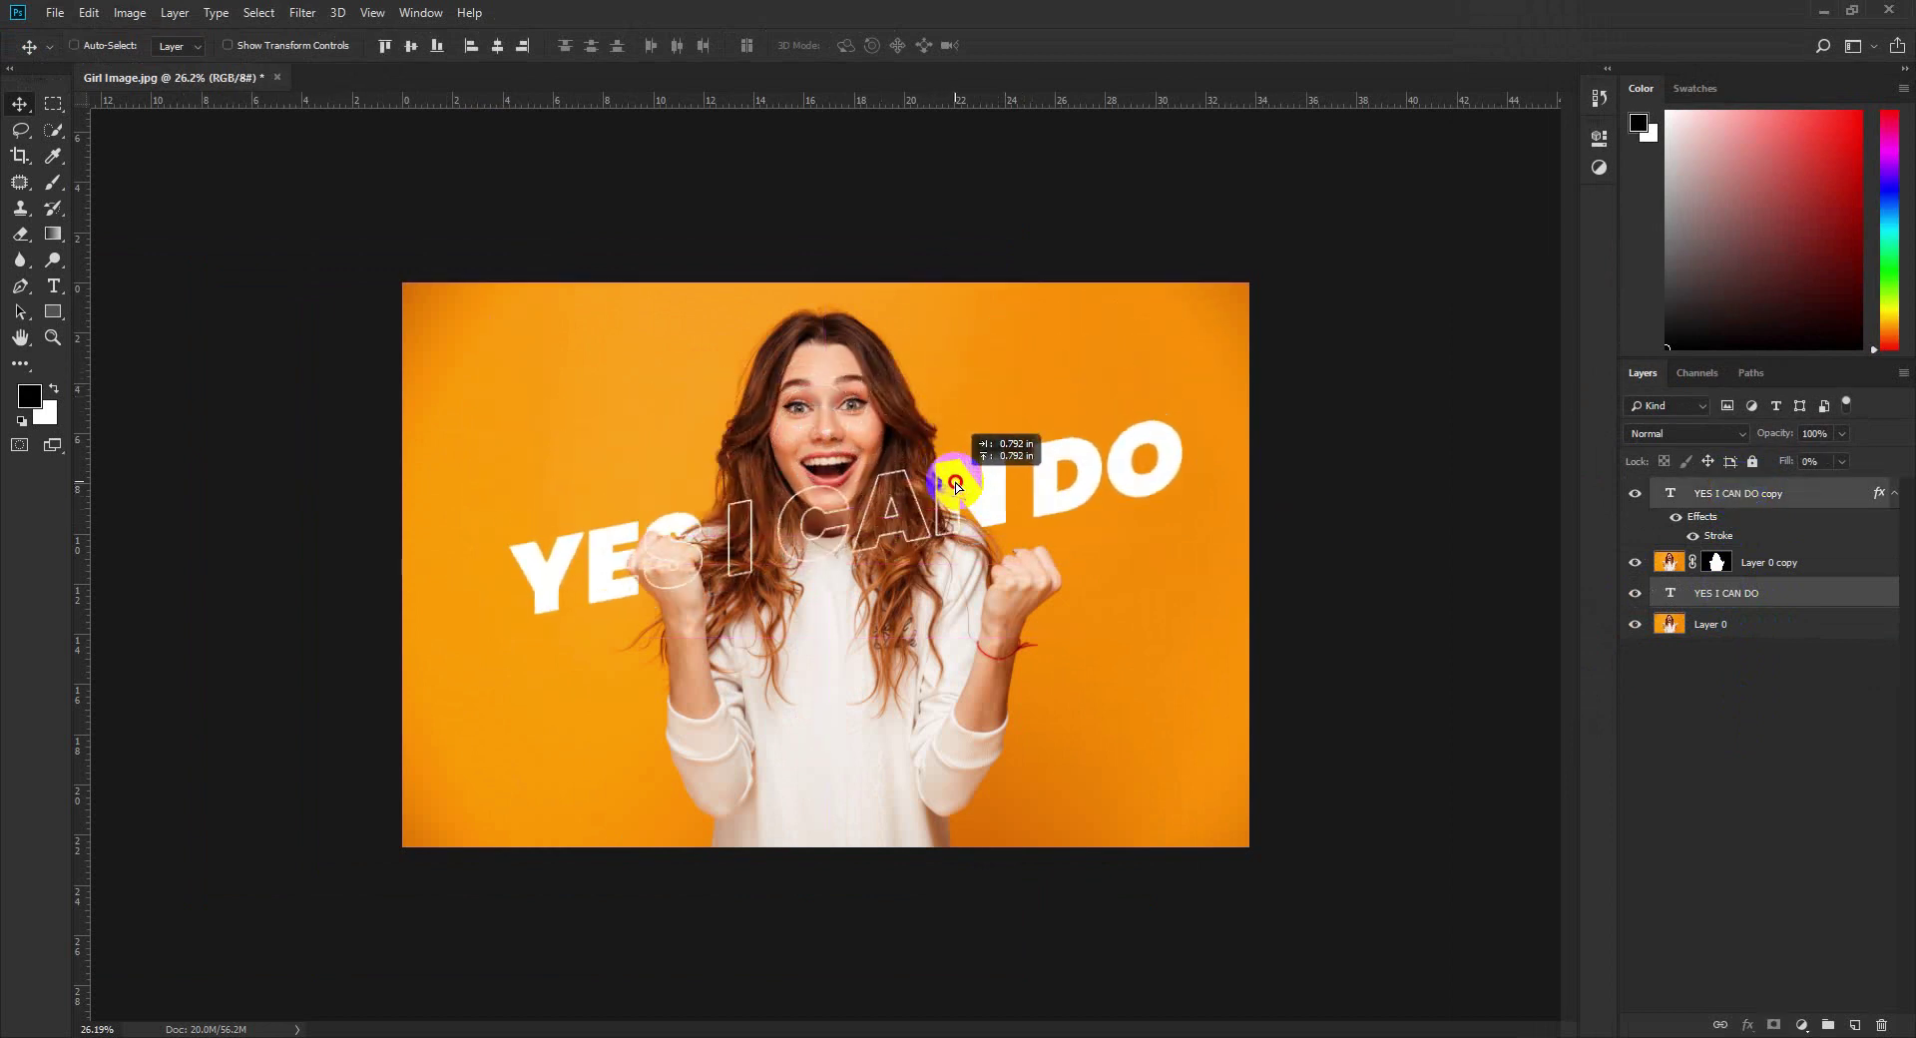
mouse_move(955, 484)
mouse_down()
mouse_move(881, 529)
mouse_move(884, 509)
mouse_up()
scroll(856, 504, down, 1)
scroll(855, 509, up, 2)
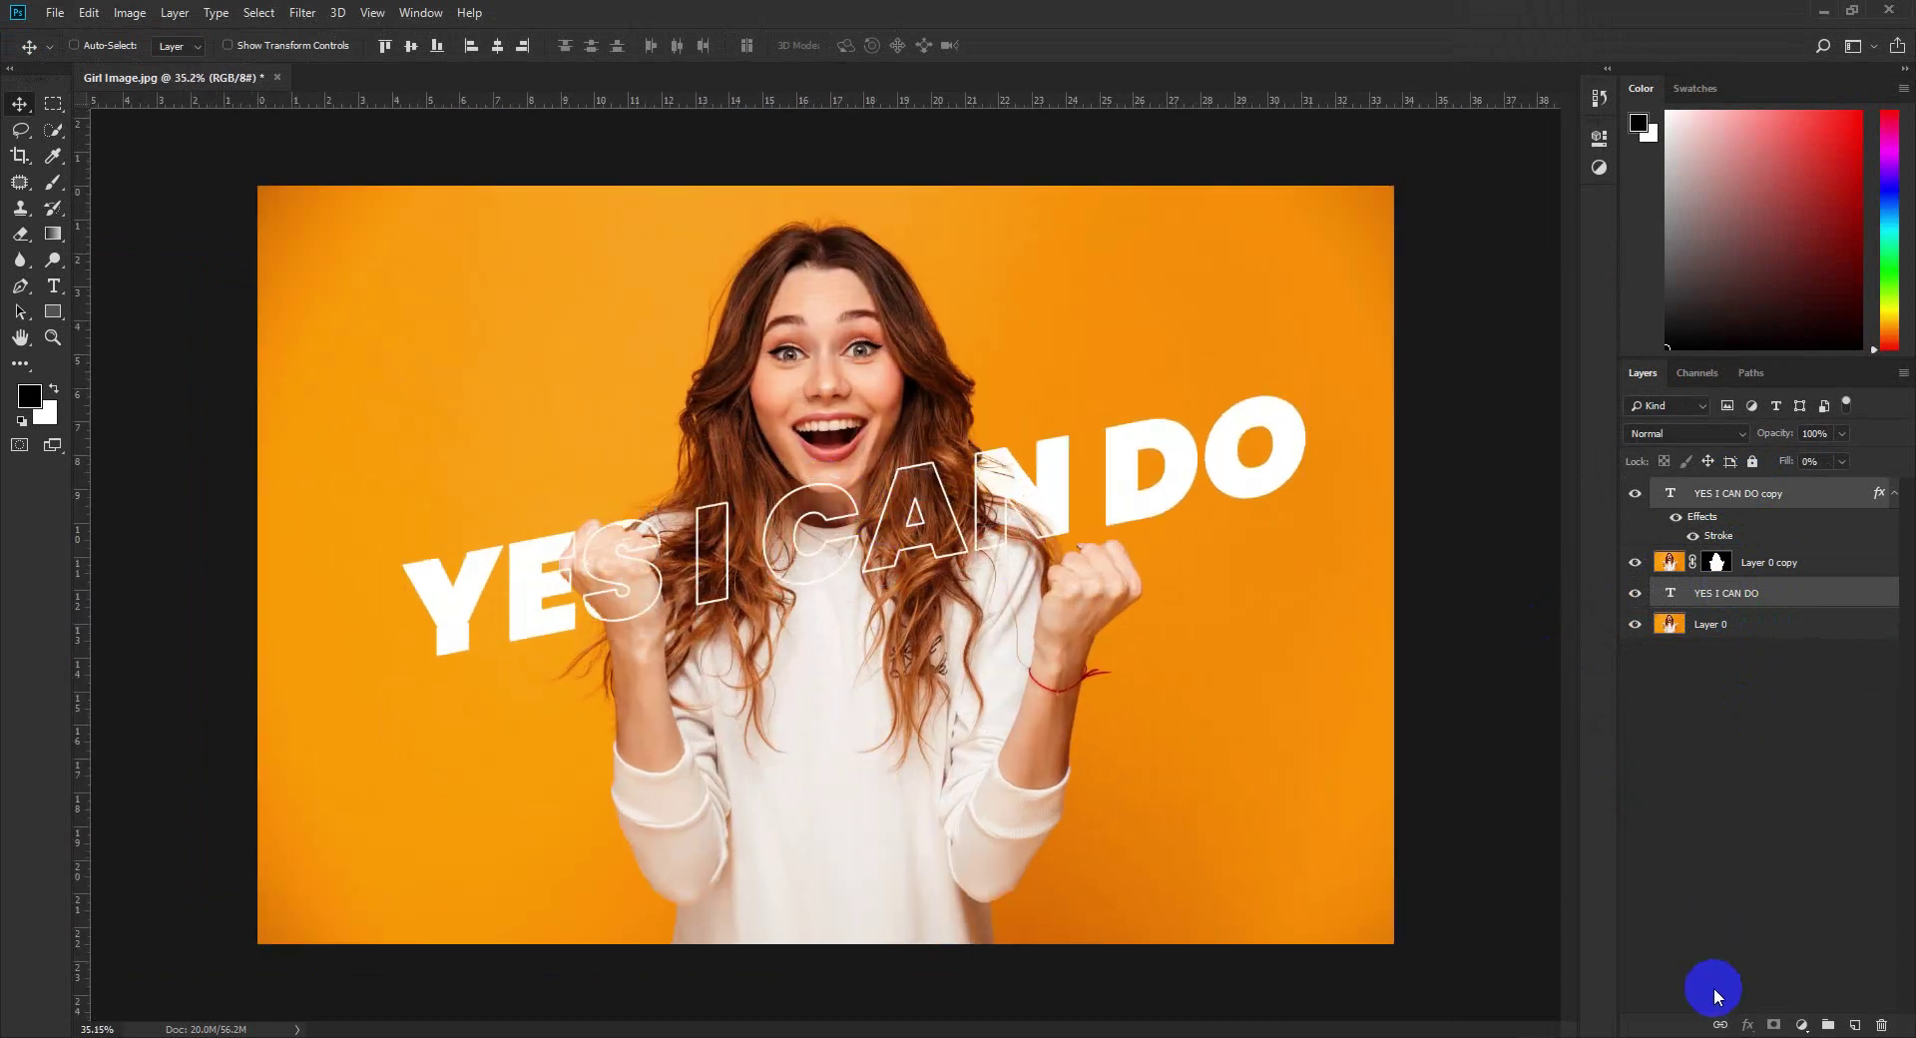
click(1719, 1024)
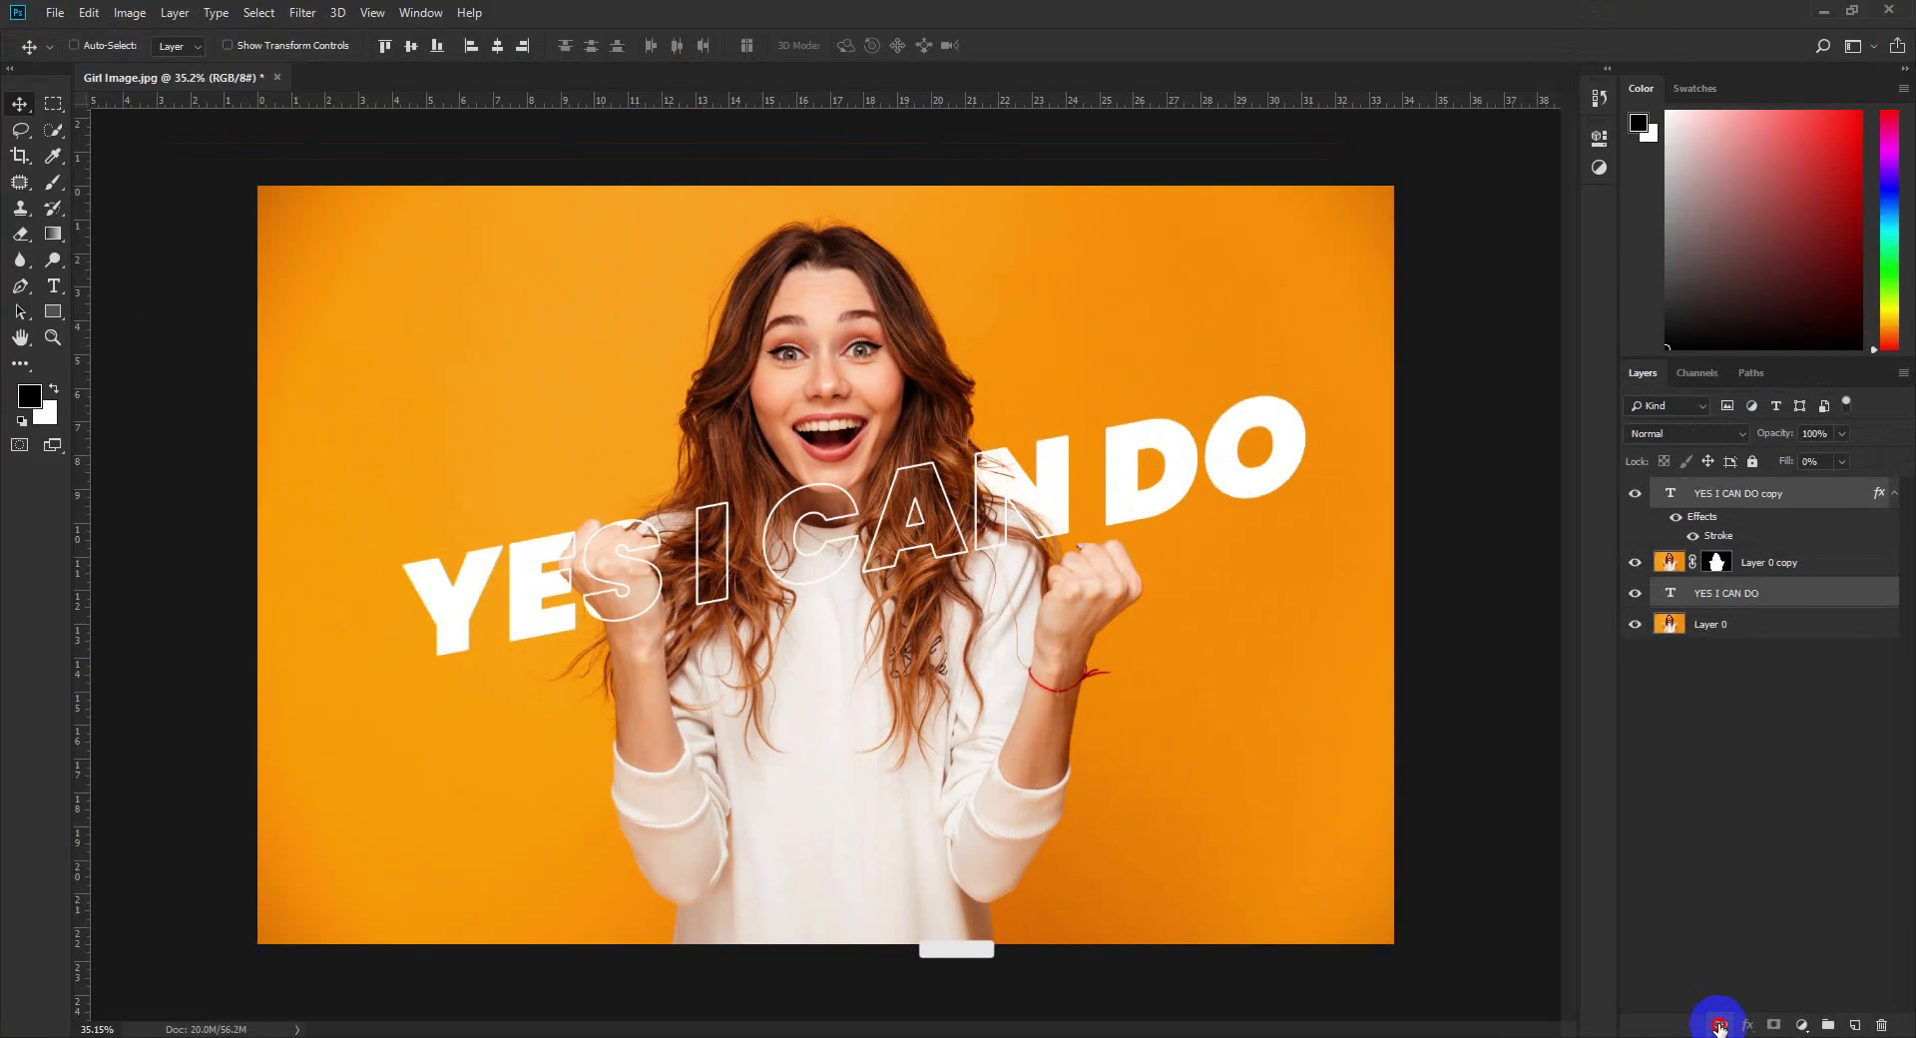
Reposition the linked text across the girl and check the result.
scroll(1141, 710, down, 2)
mouse_move(975, 629)
mouse_down()
mouse_move(976, 492)
mouse_move(1002, 492)
mouse_up()
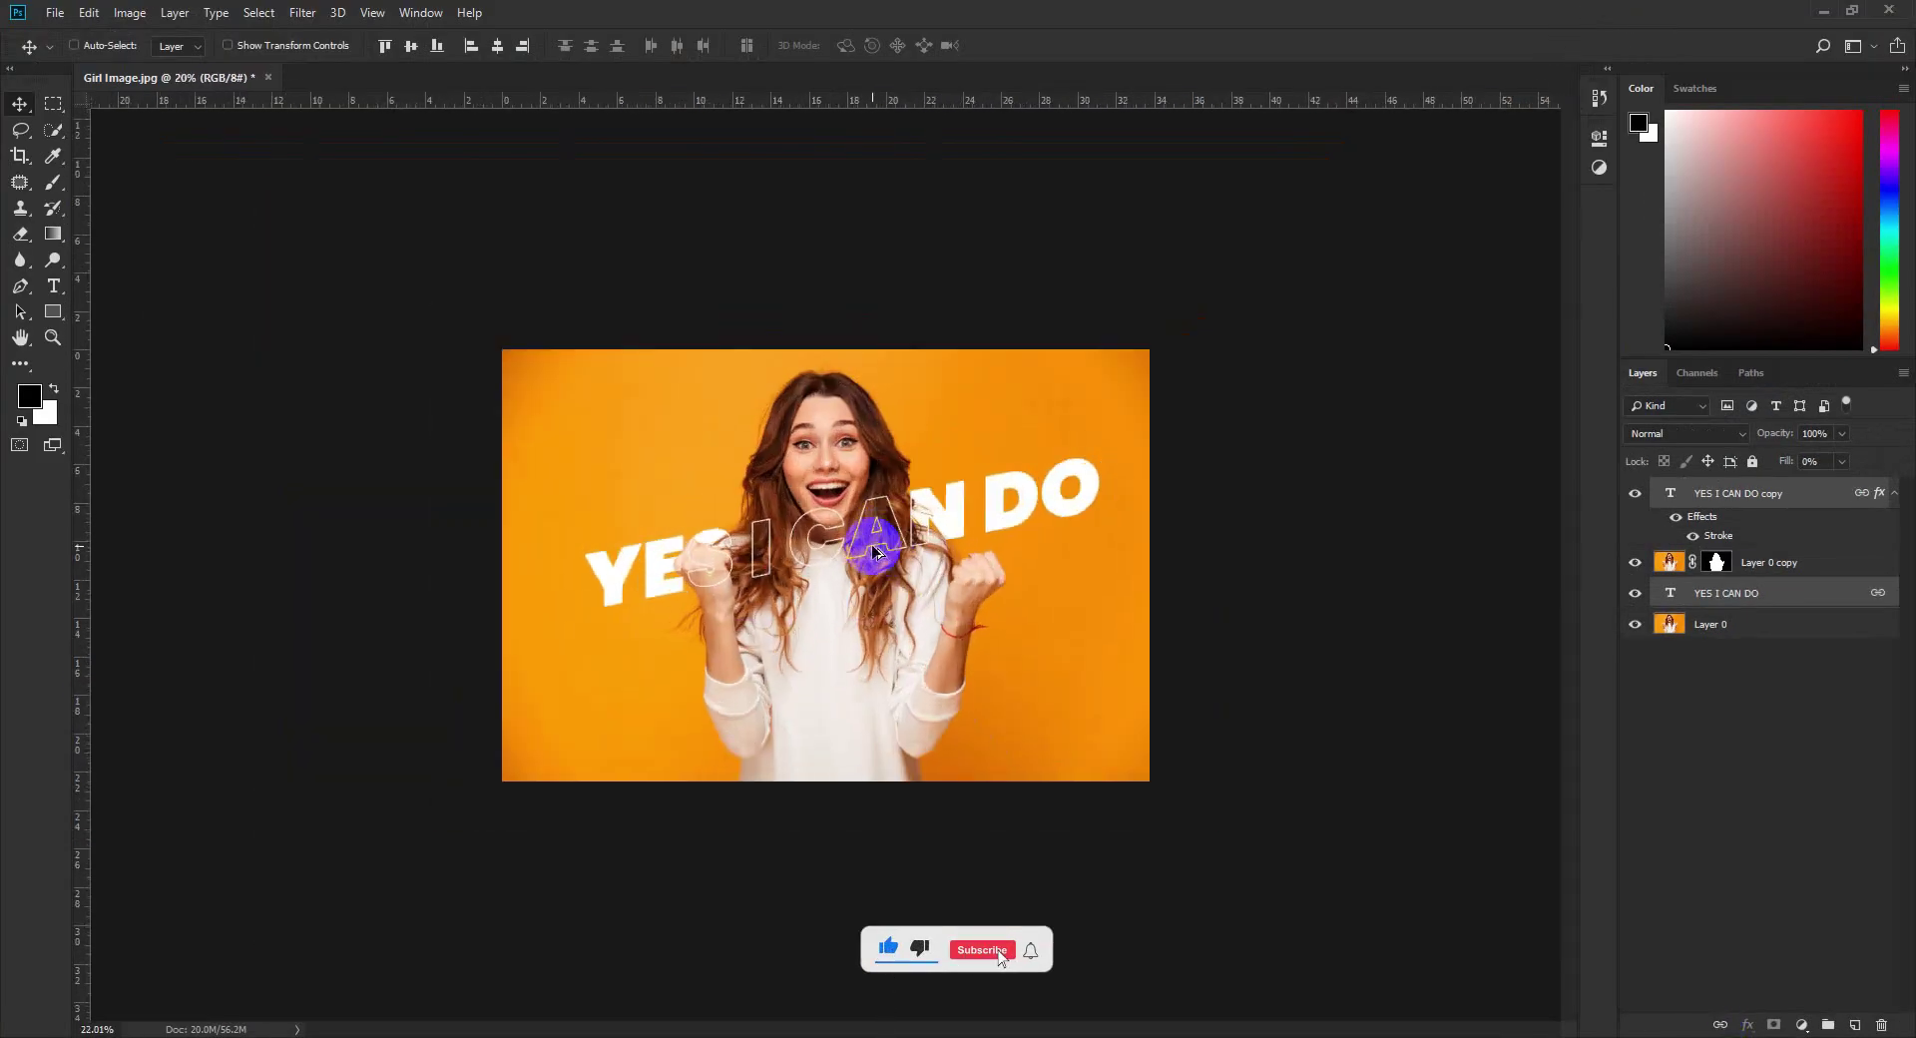
scroll(873, 549, up, 1)
scroll(878, 517, up, 4)
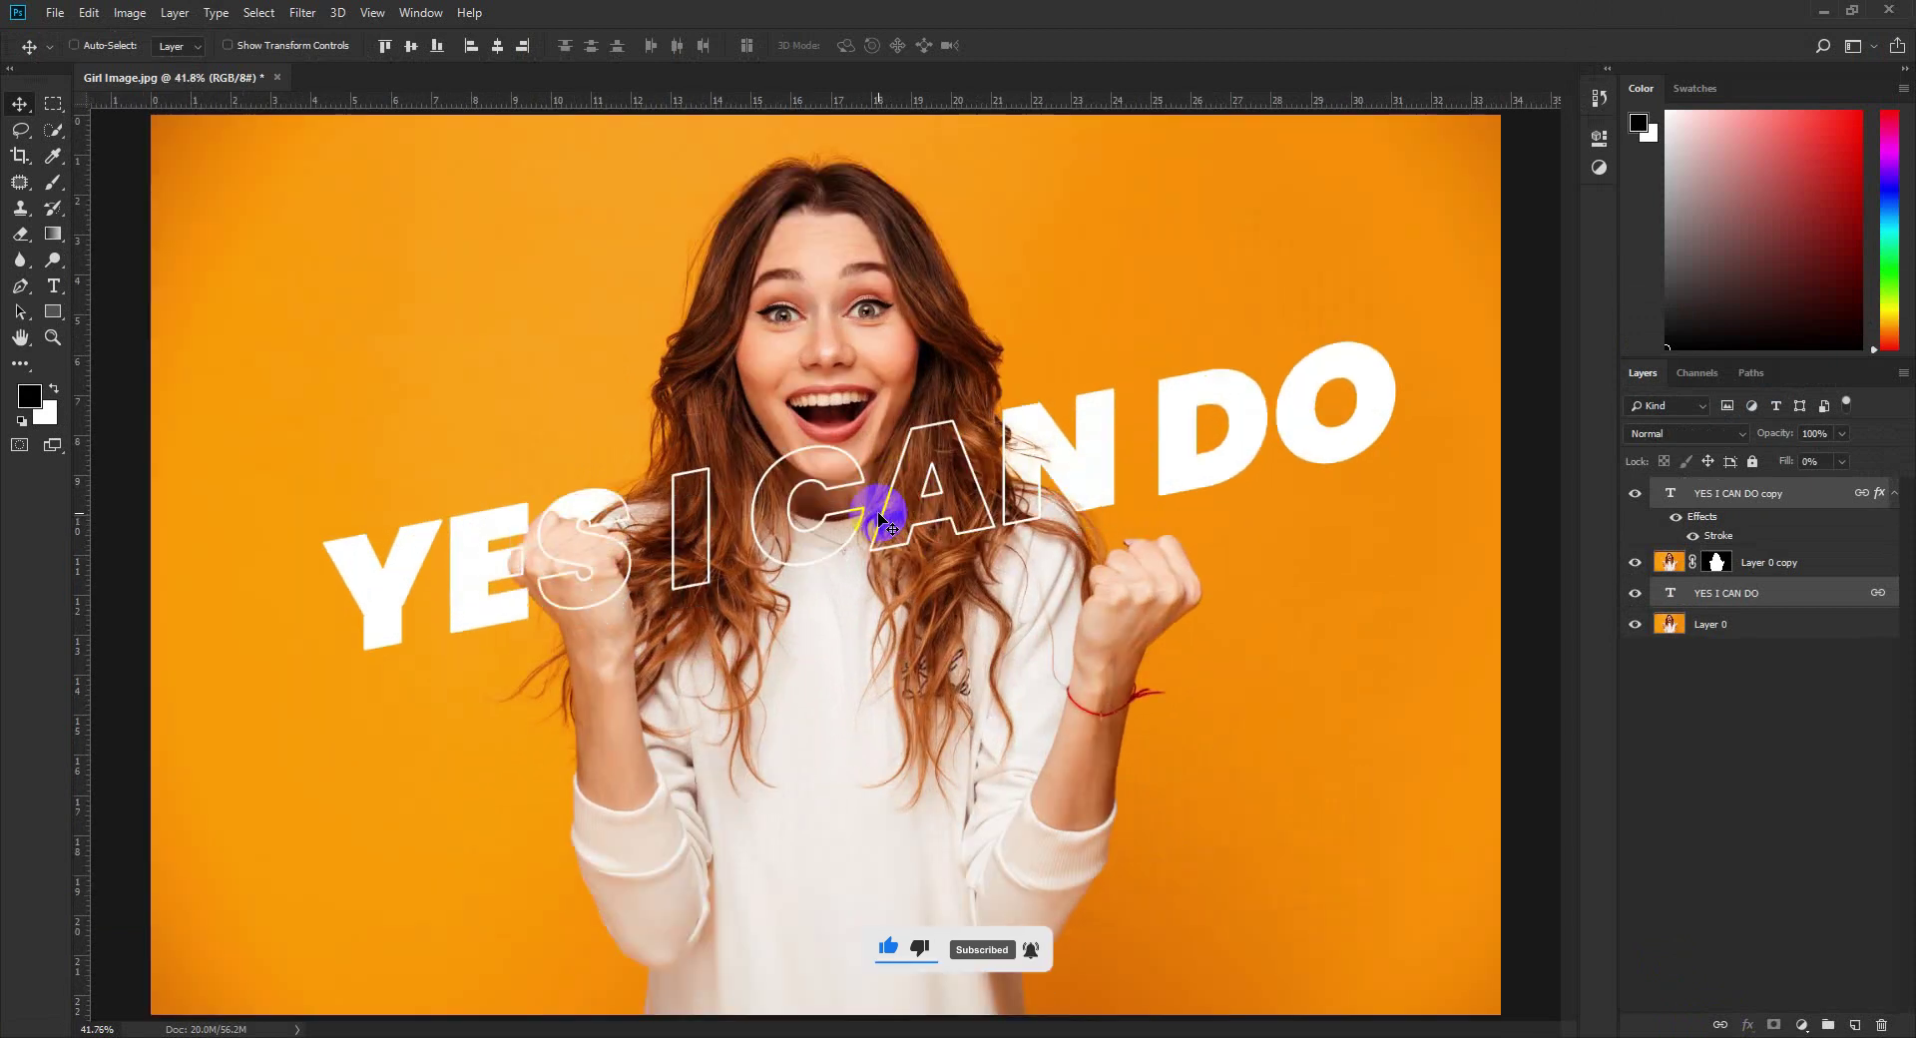
scroll(871, 520, down, 3)
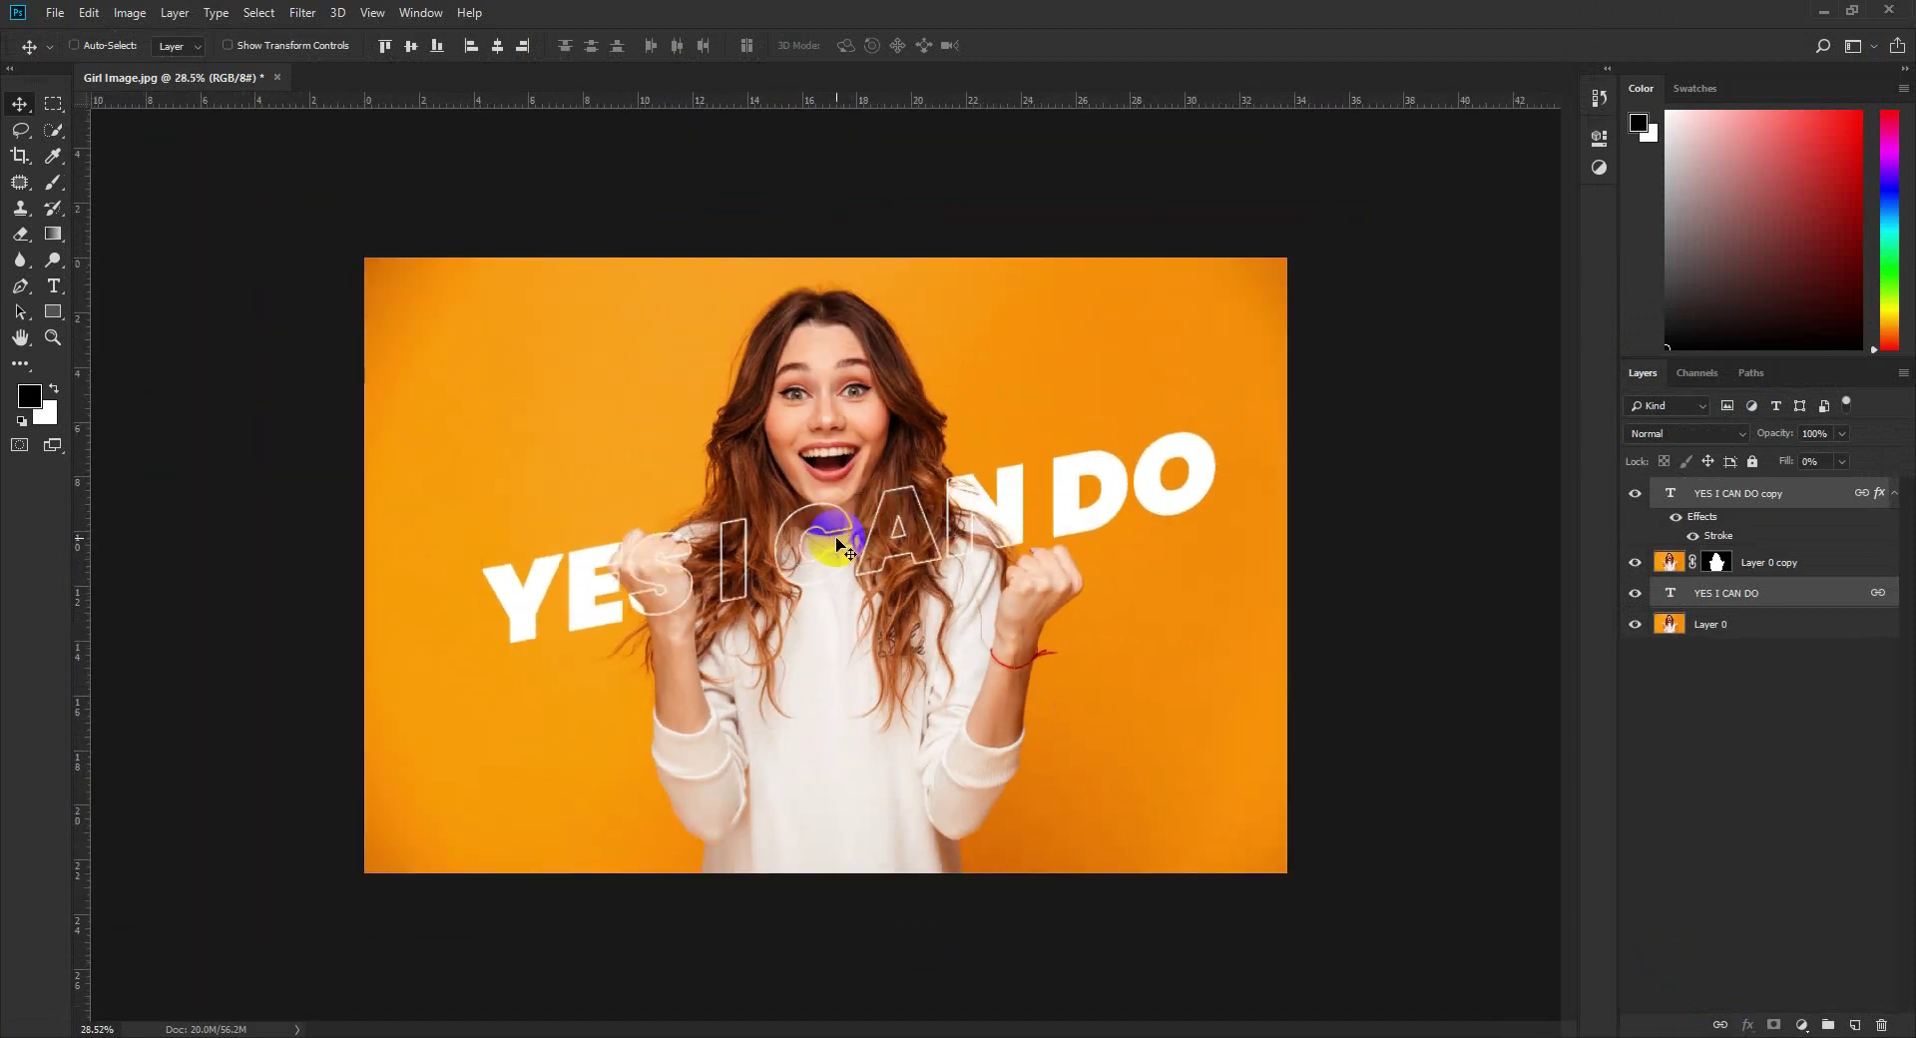
scroll(839, 544, up, 3)
scroll(816, 574, down, 3)
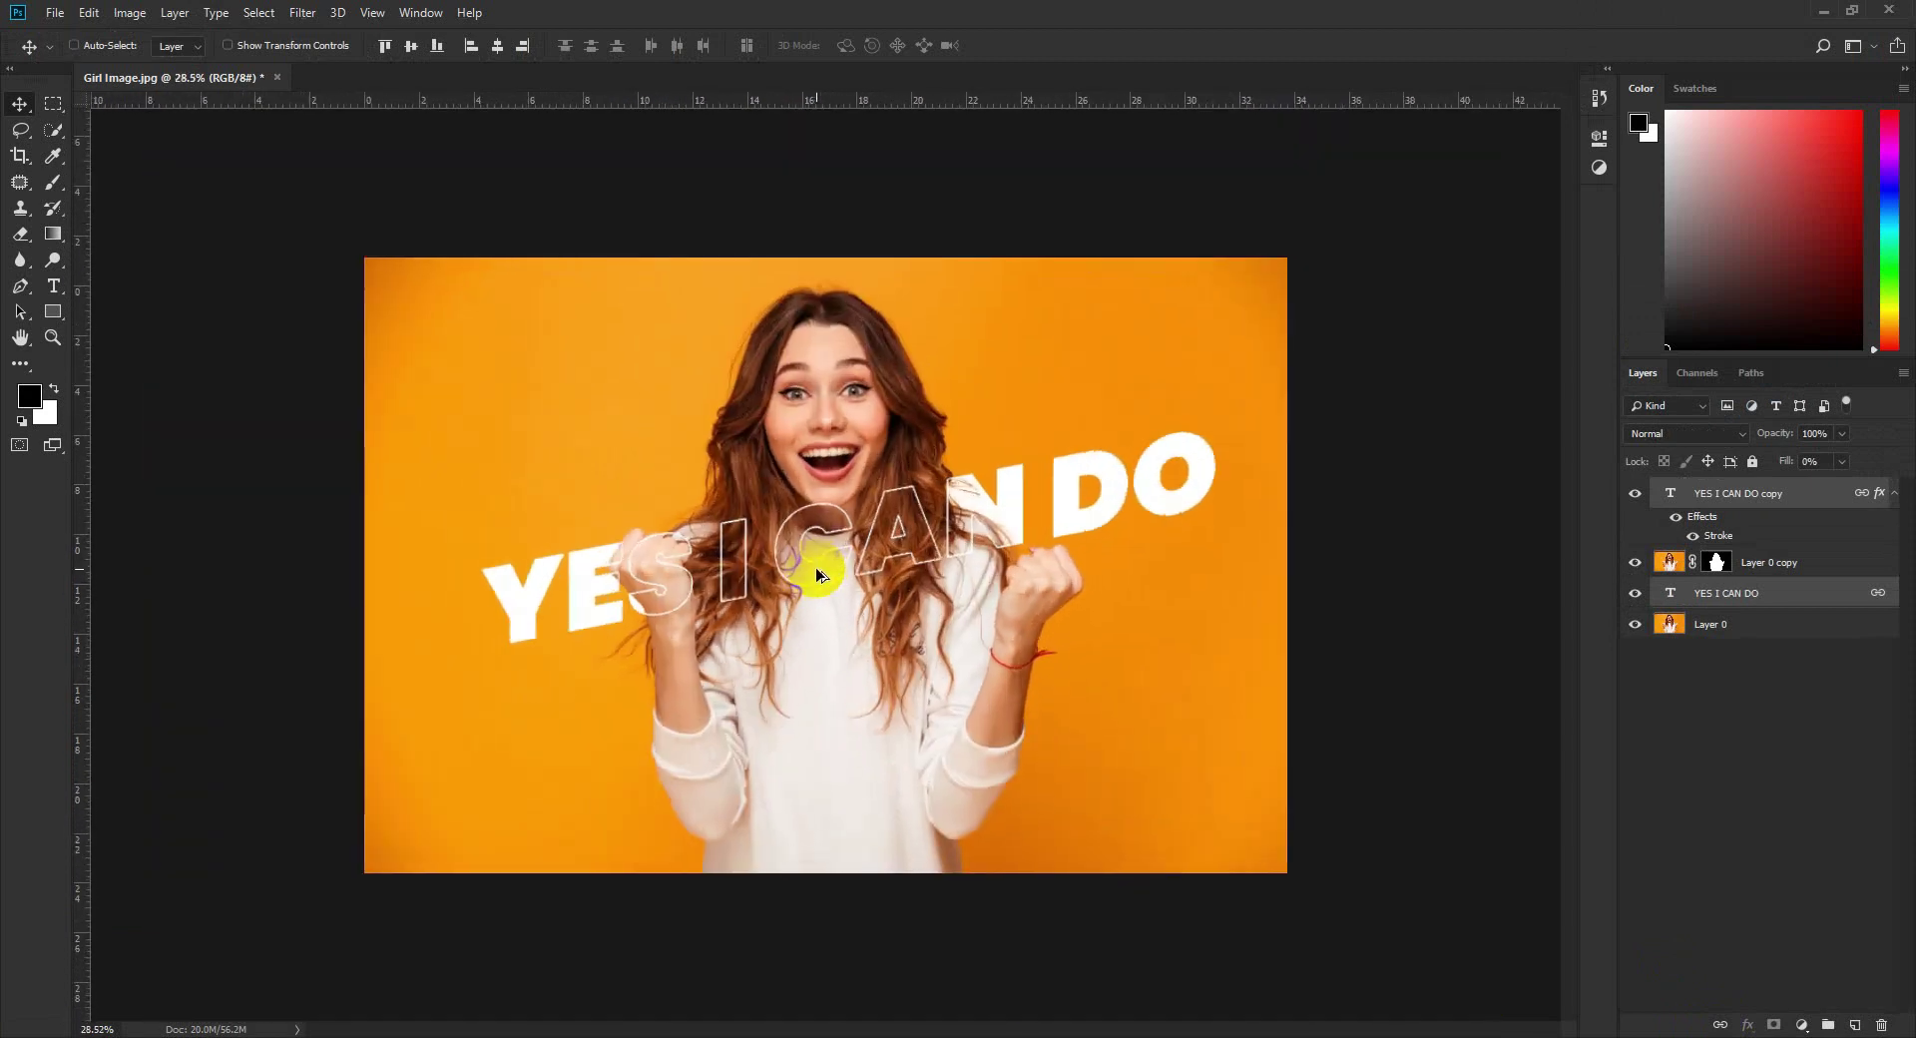
scroll(817, 573, up, 2)
scroll(816, 574, up, 1)
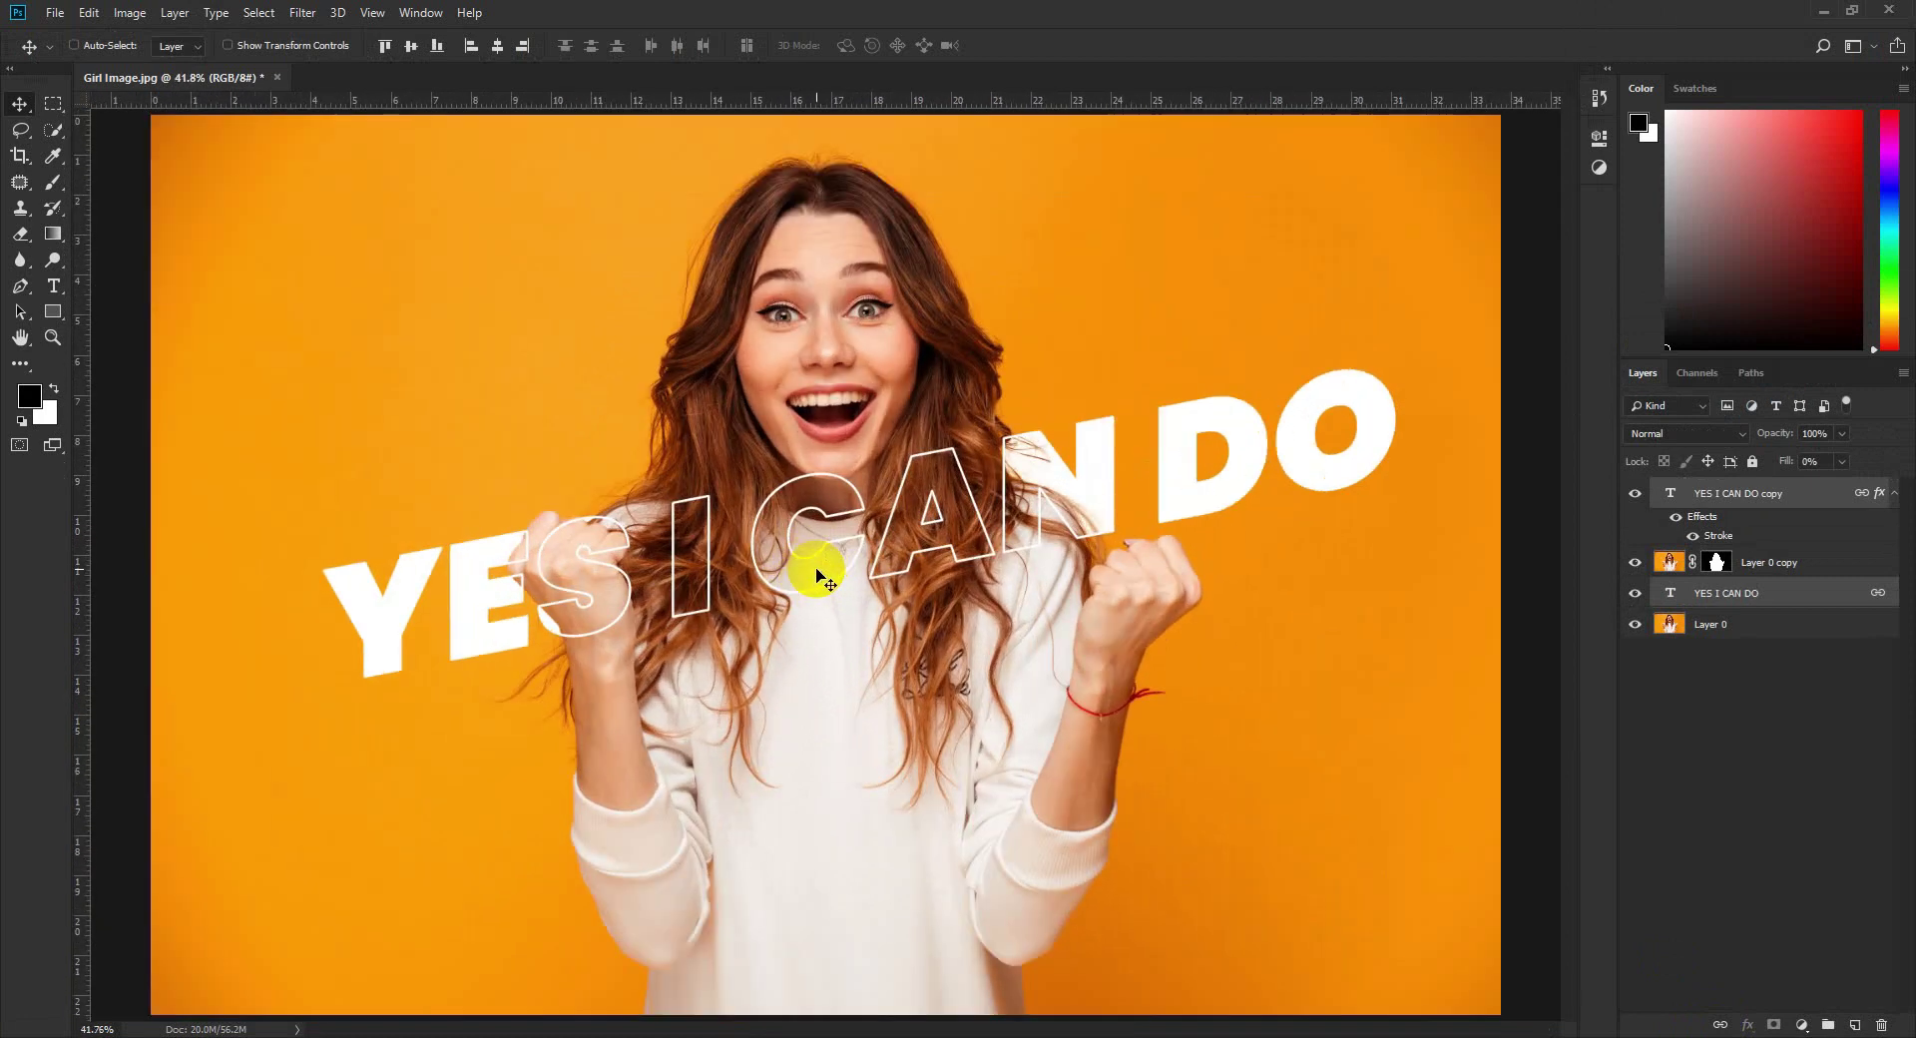
scroll(816, 574, down, 5)
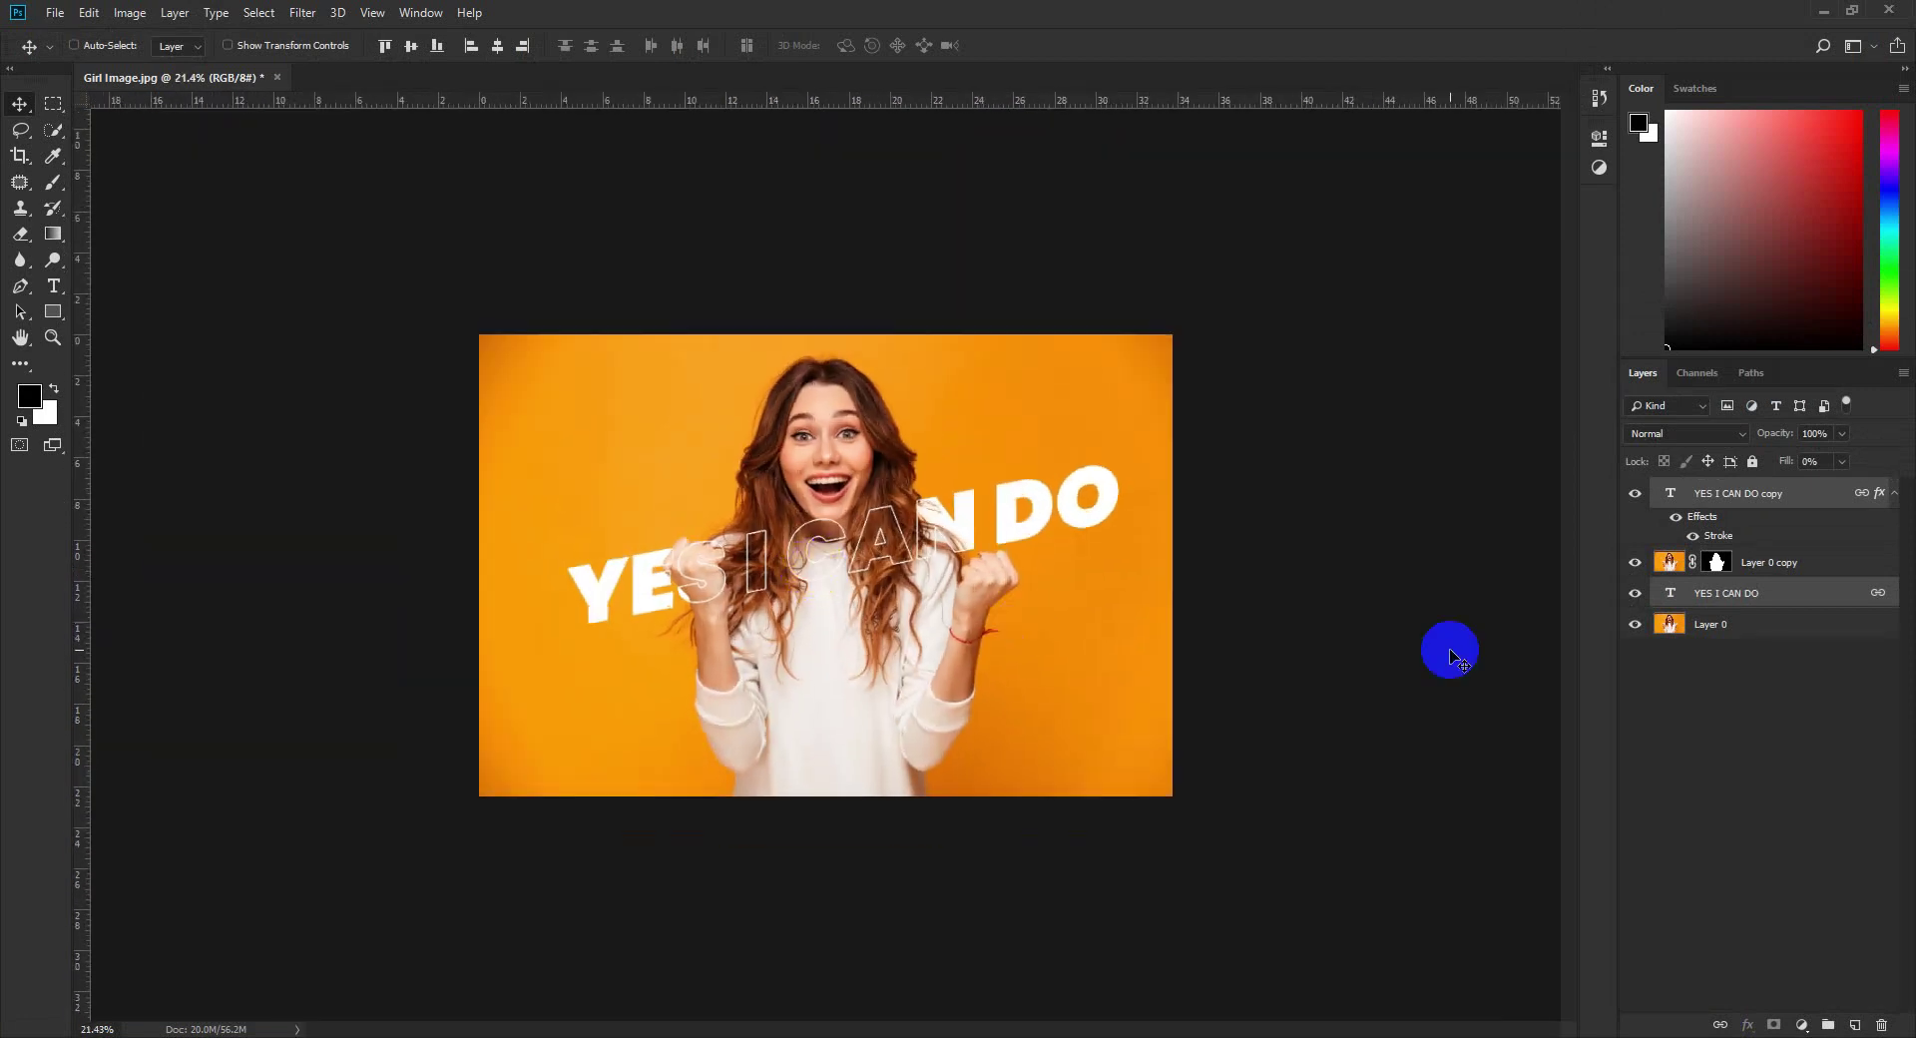
Unlink the text layers and change the outlined copy's text to BANGLADESH.
right_click(1823, 599)
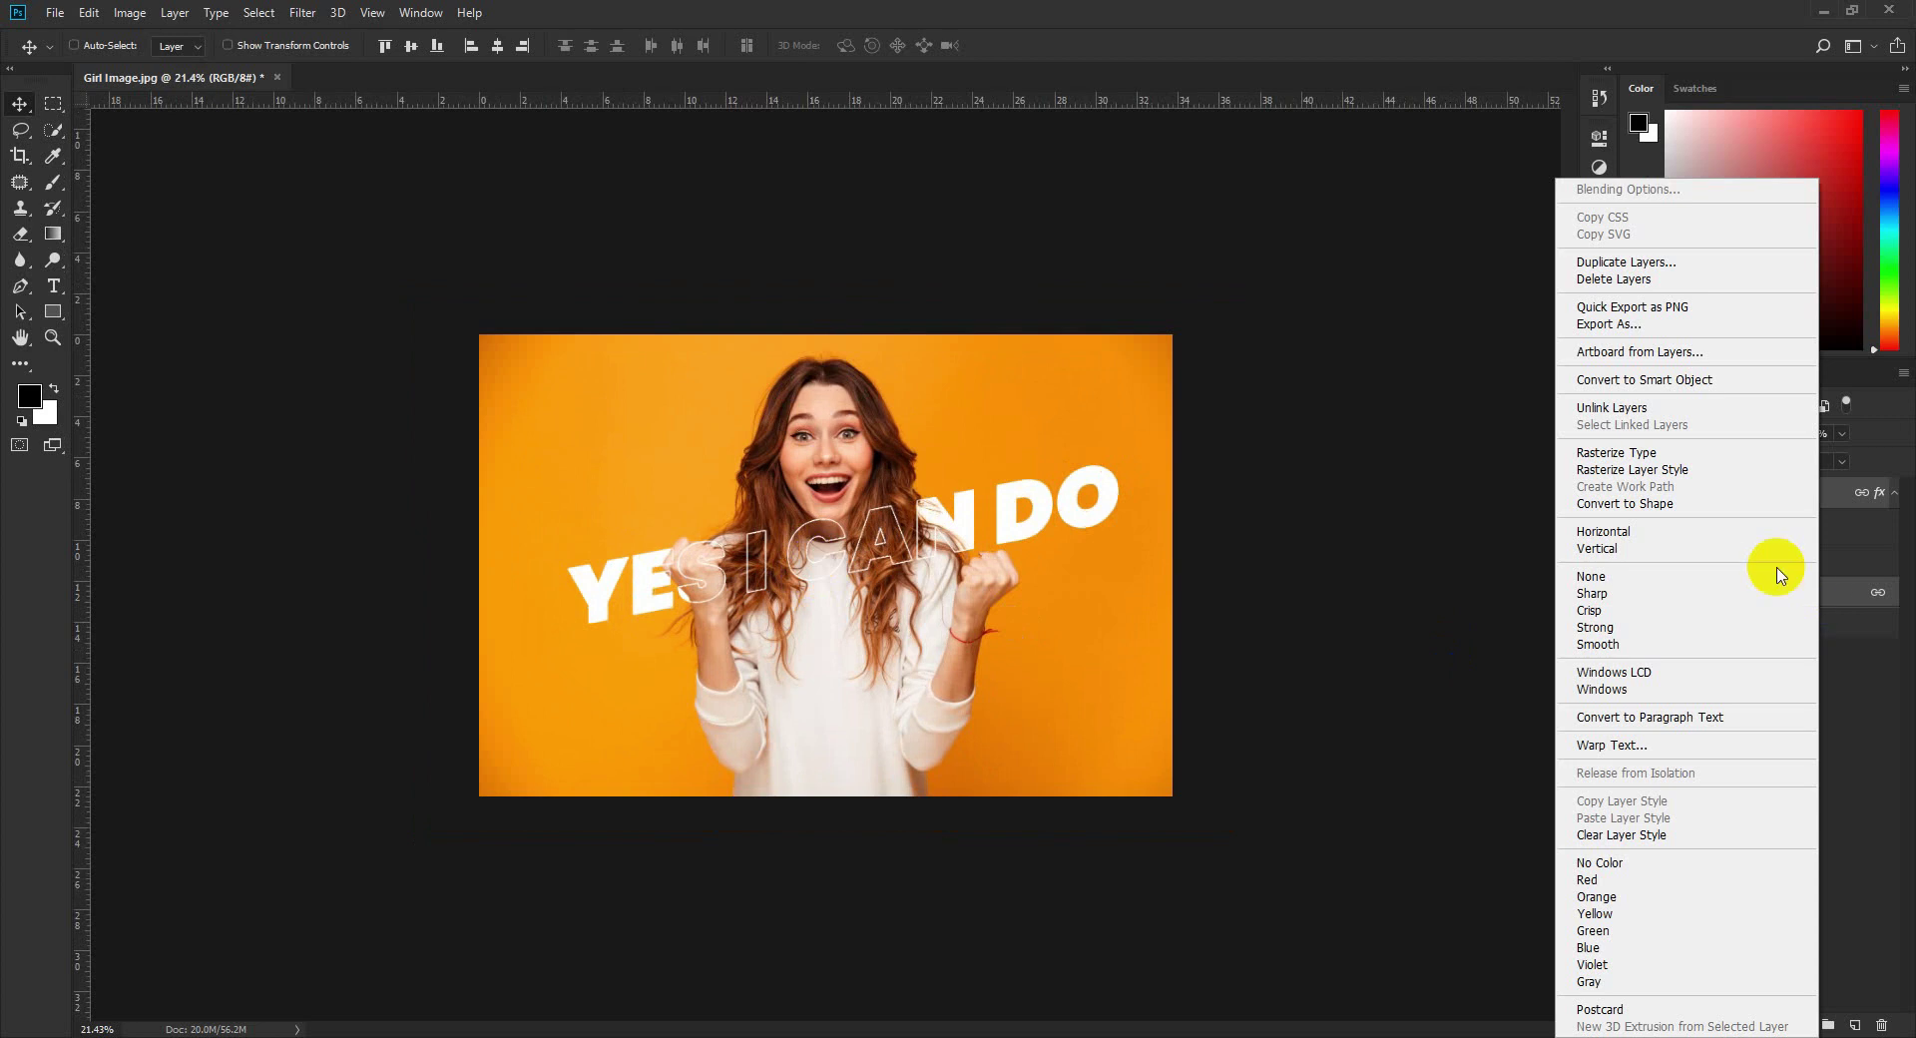
click(1604, 409)
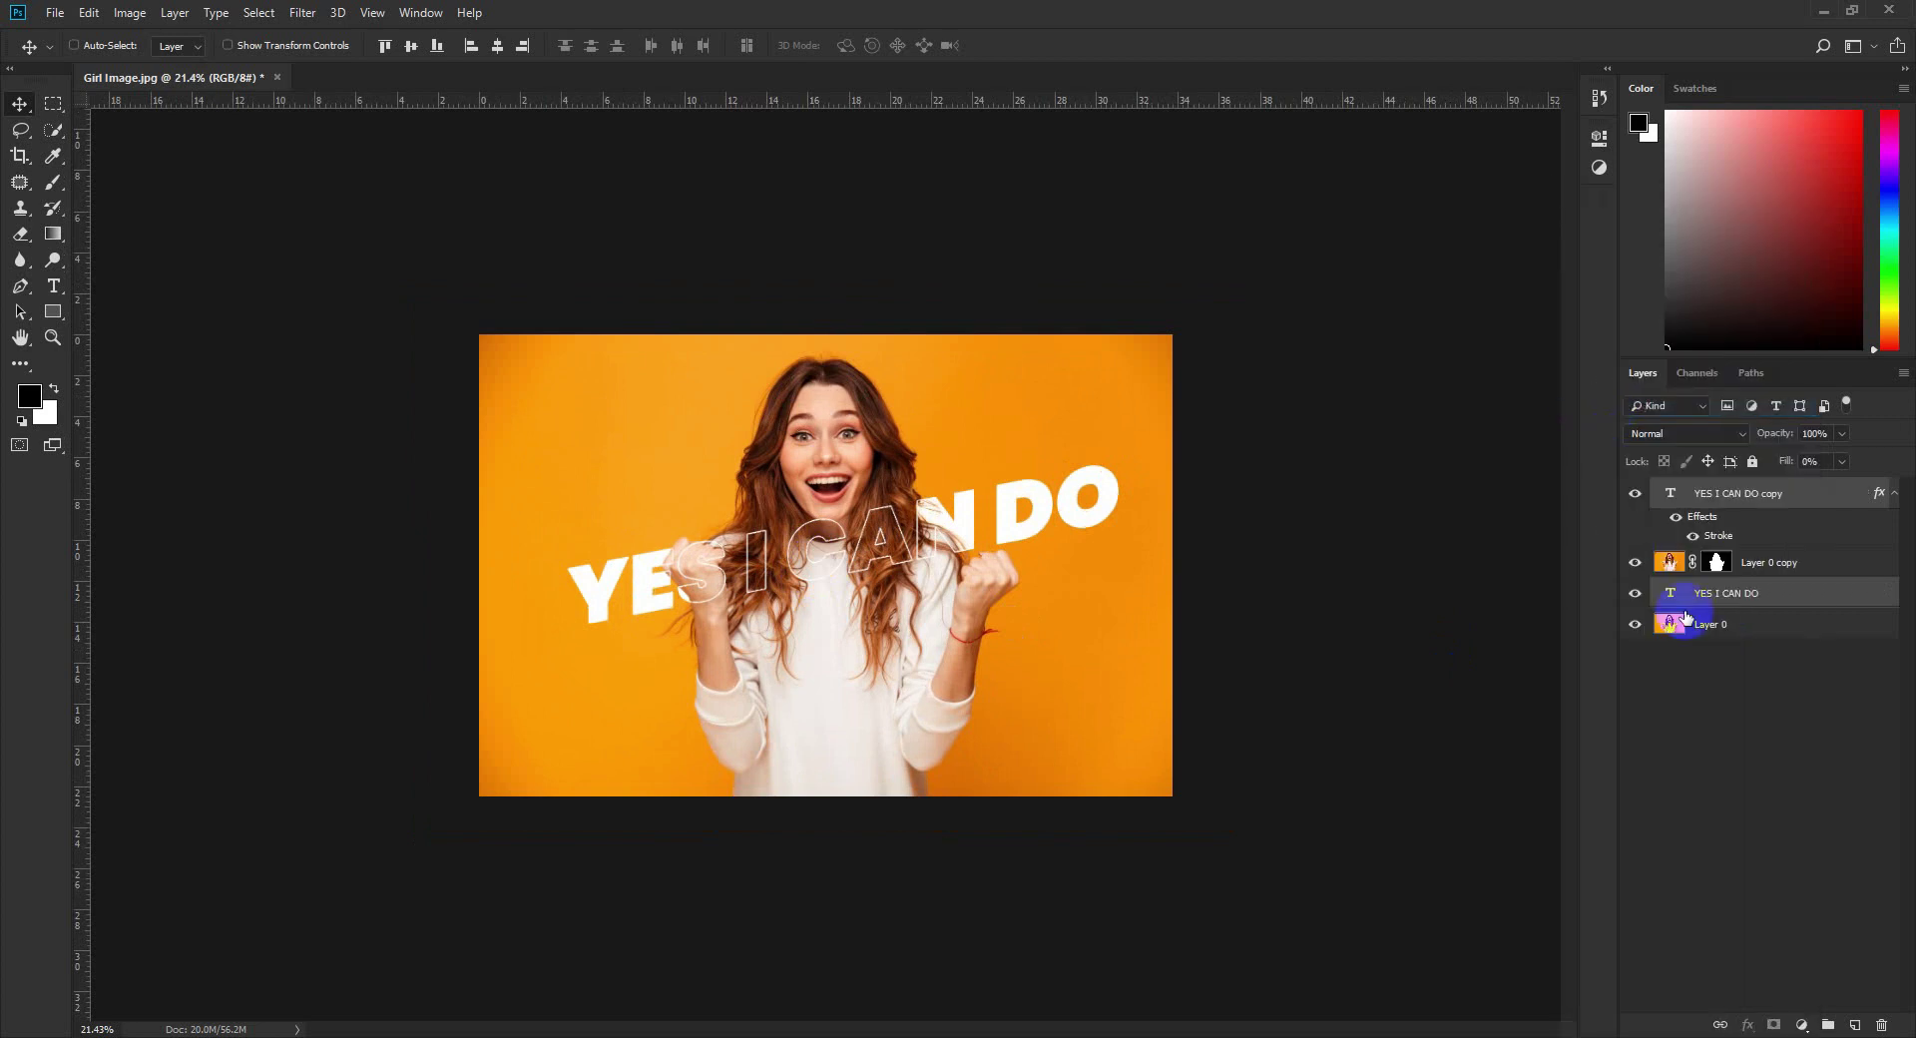
click(1736, 496)
click(54, 285)
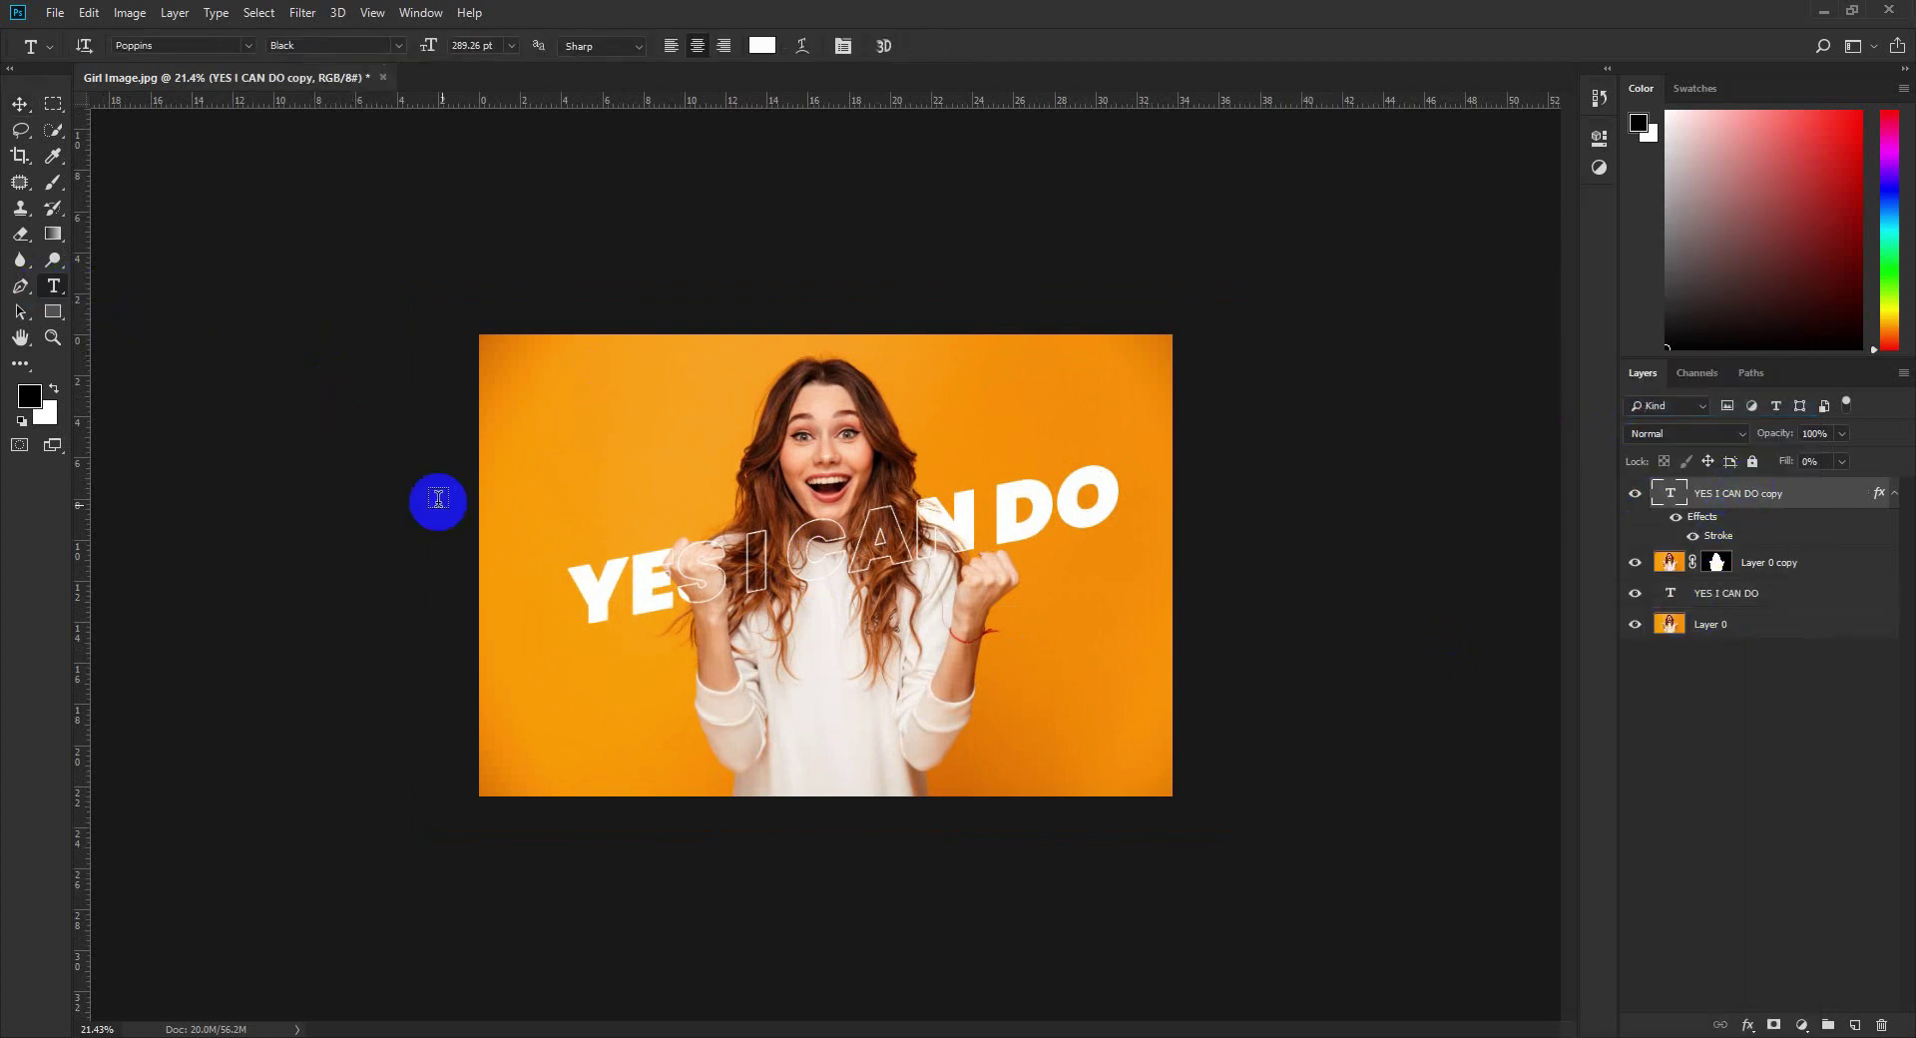
drag(574, 579, 1225, 489)
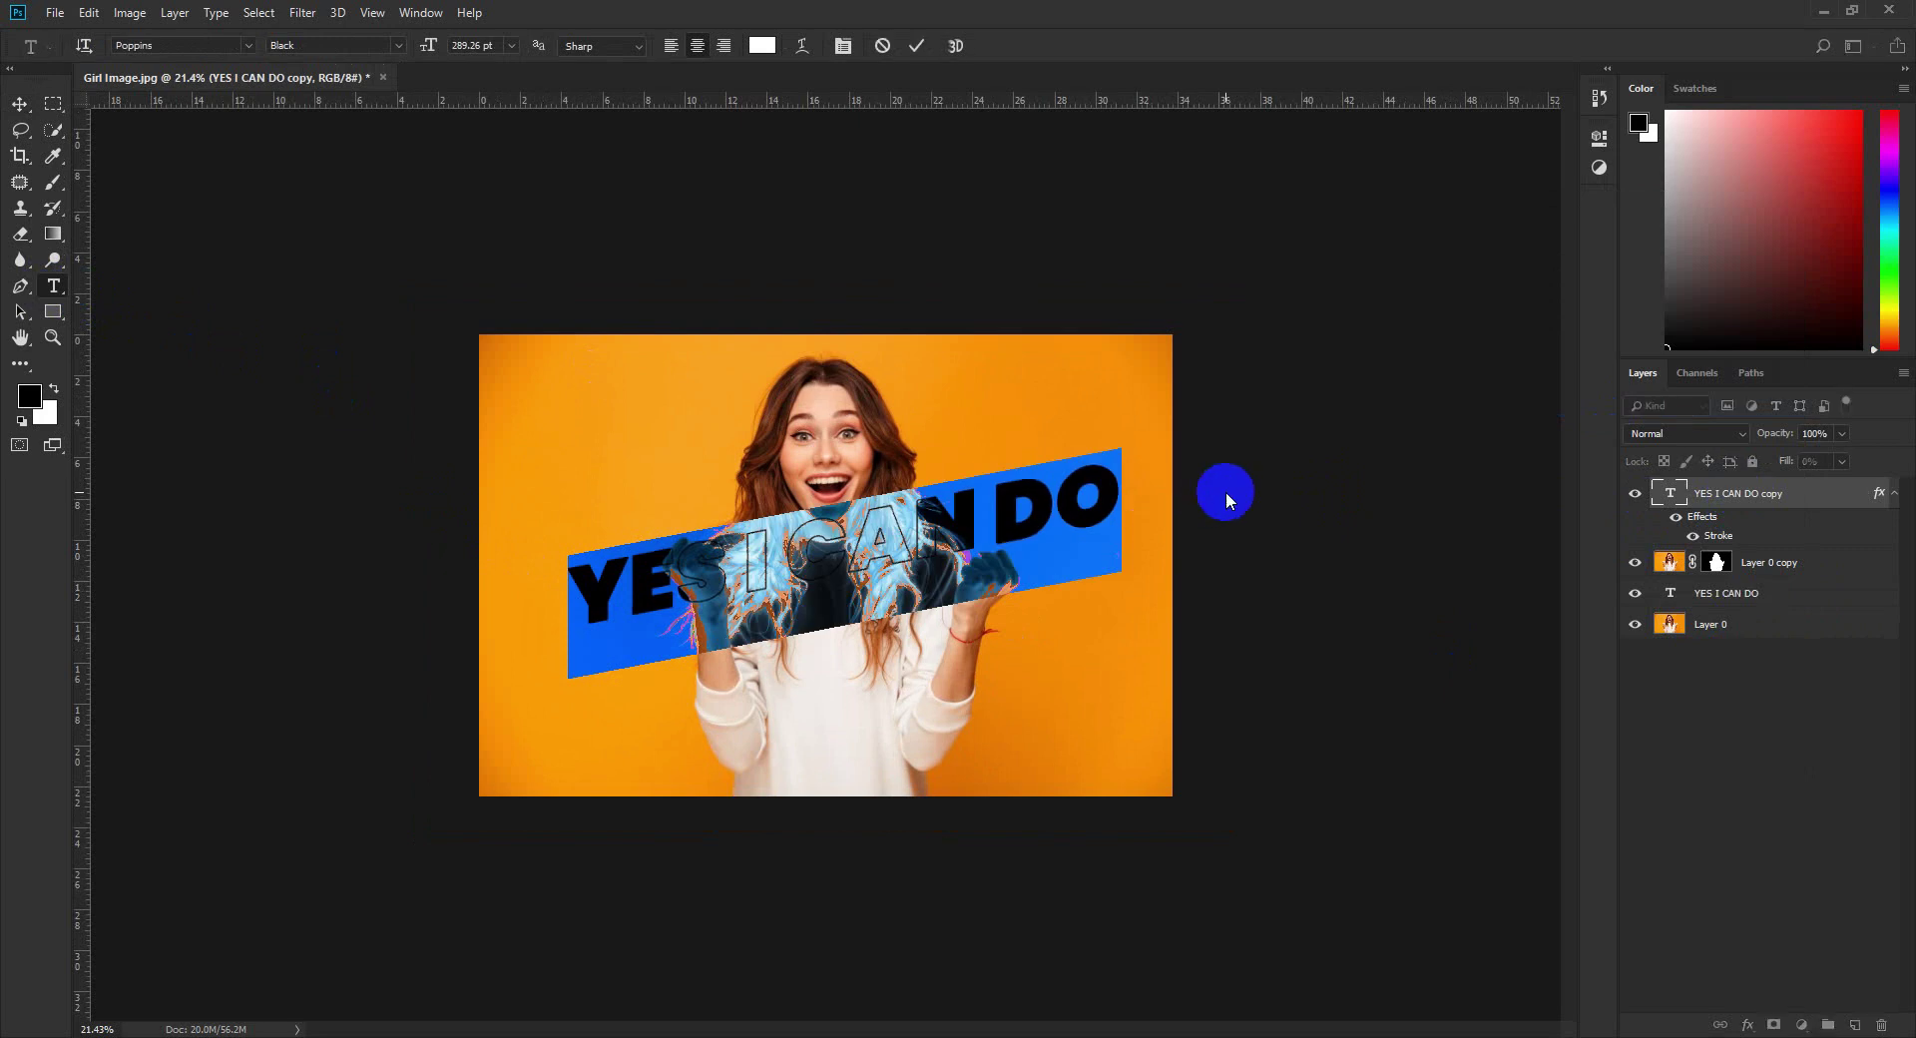
key(ctrl+h)
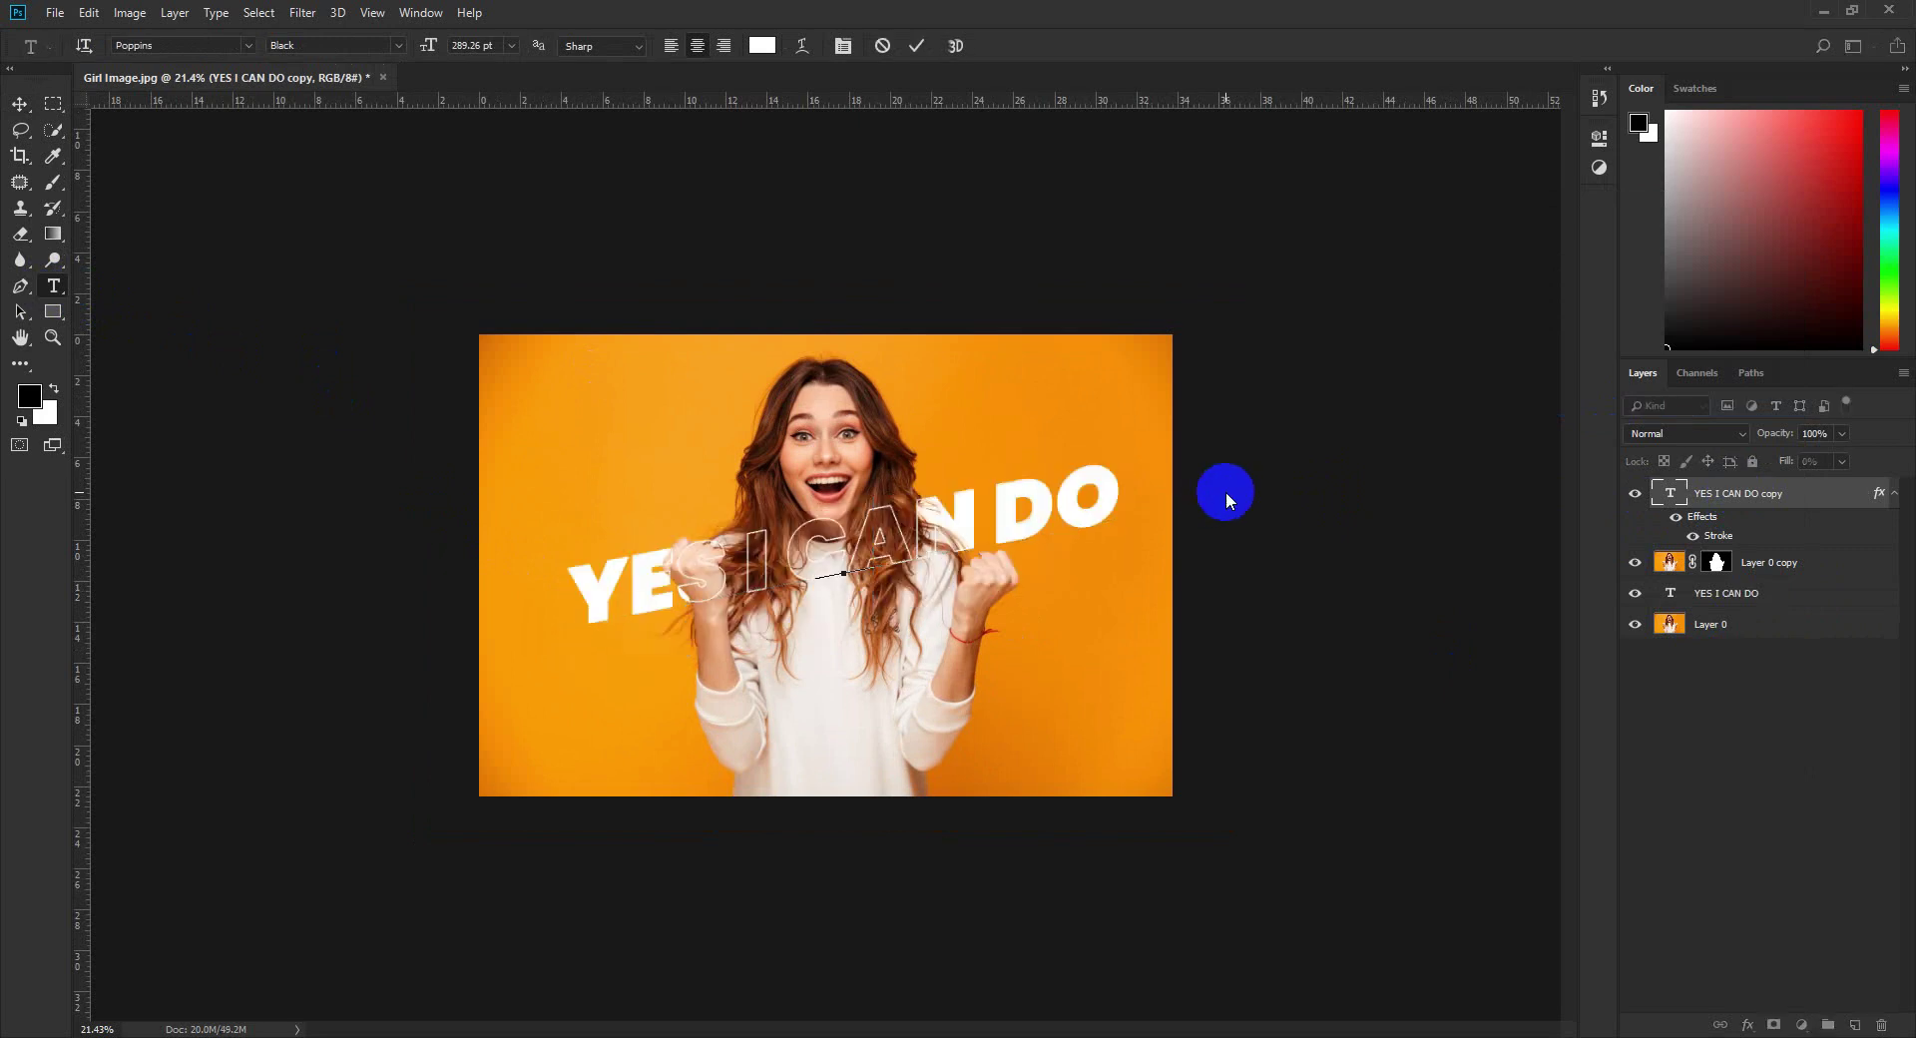
text(IMAGIN)
text(E)
click(911, 58)
Change the solid text layer behind the girl to BANGLADESH as well.
click(1634, 493)
click(1733, 593)
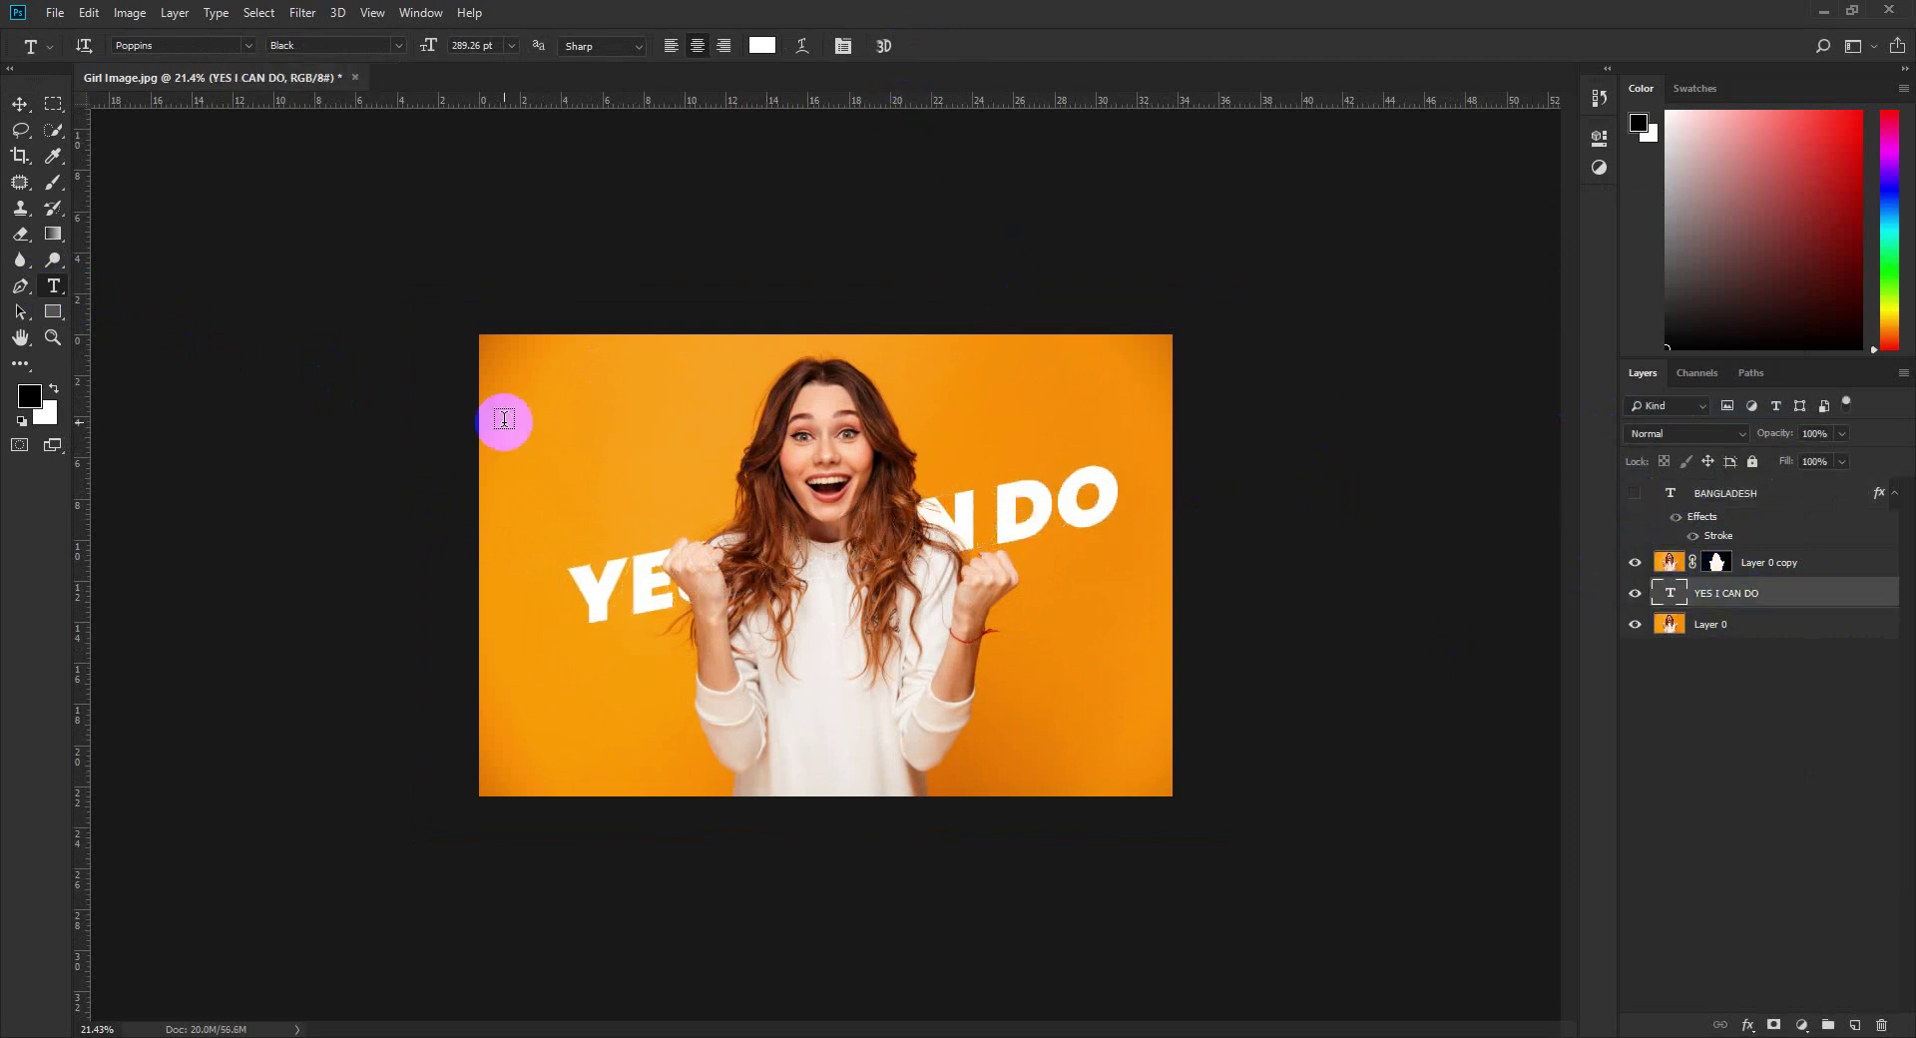
drag(597, 567, 1163, 544)
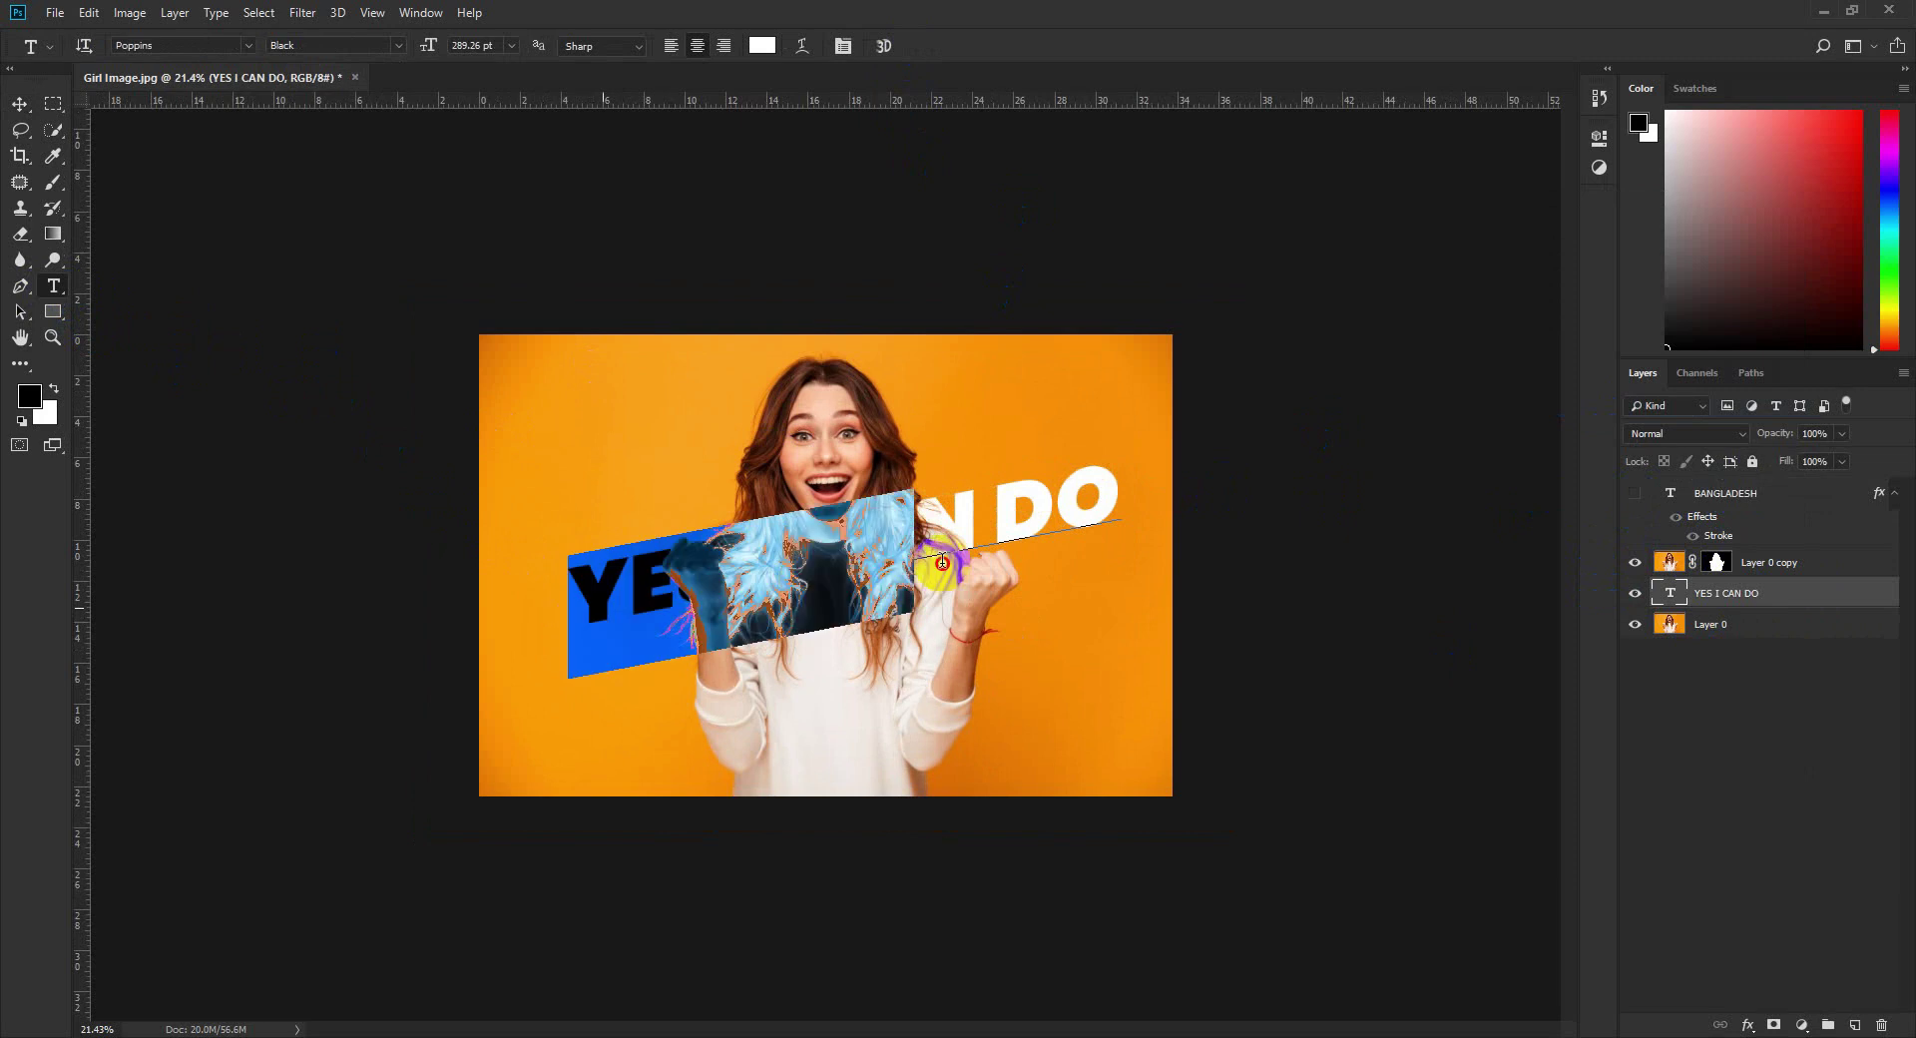
key(BackSpace)
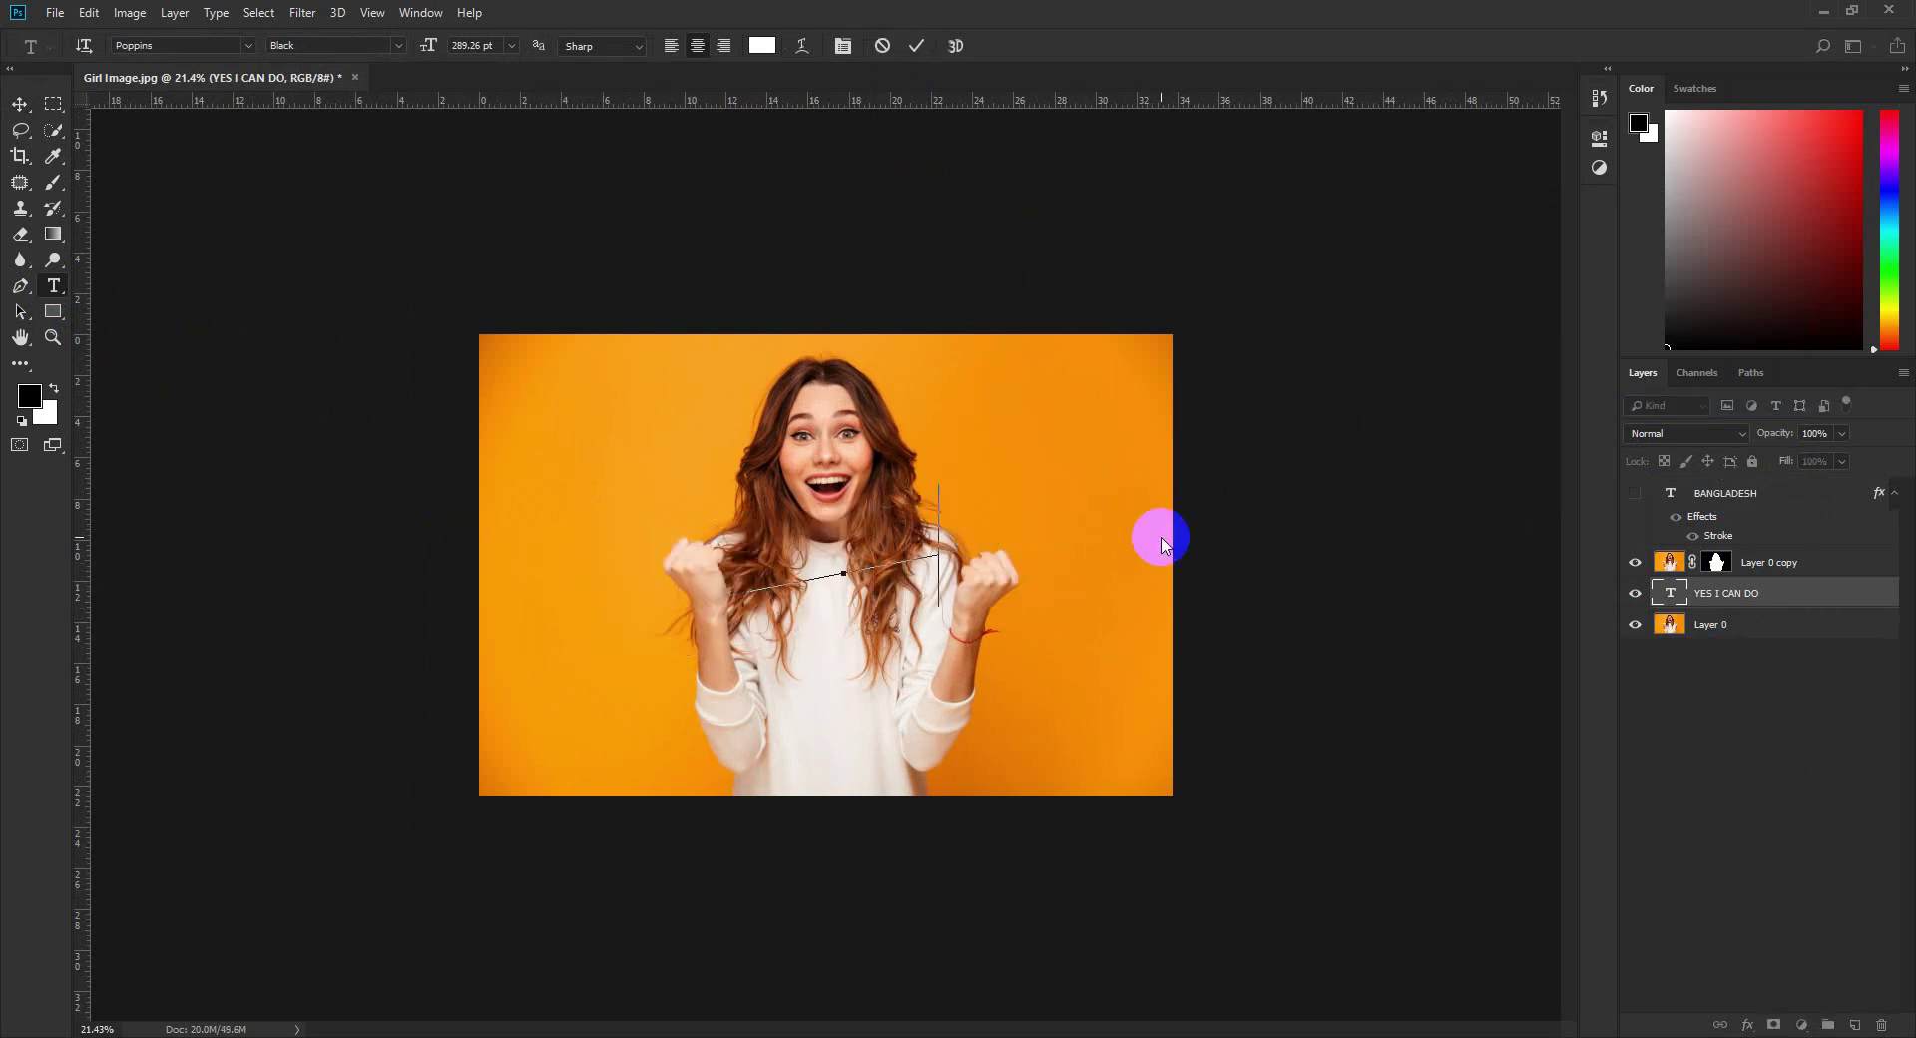
text(BANGLADESH)
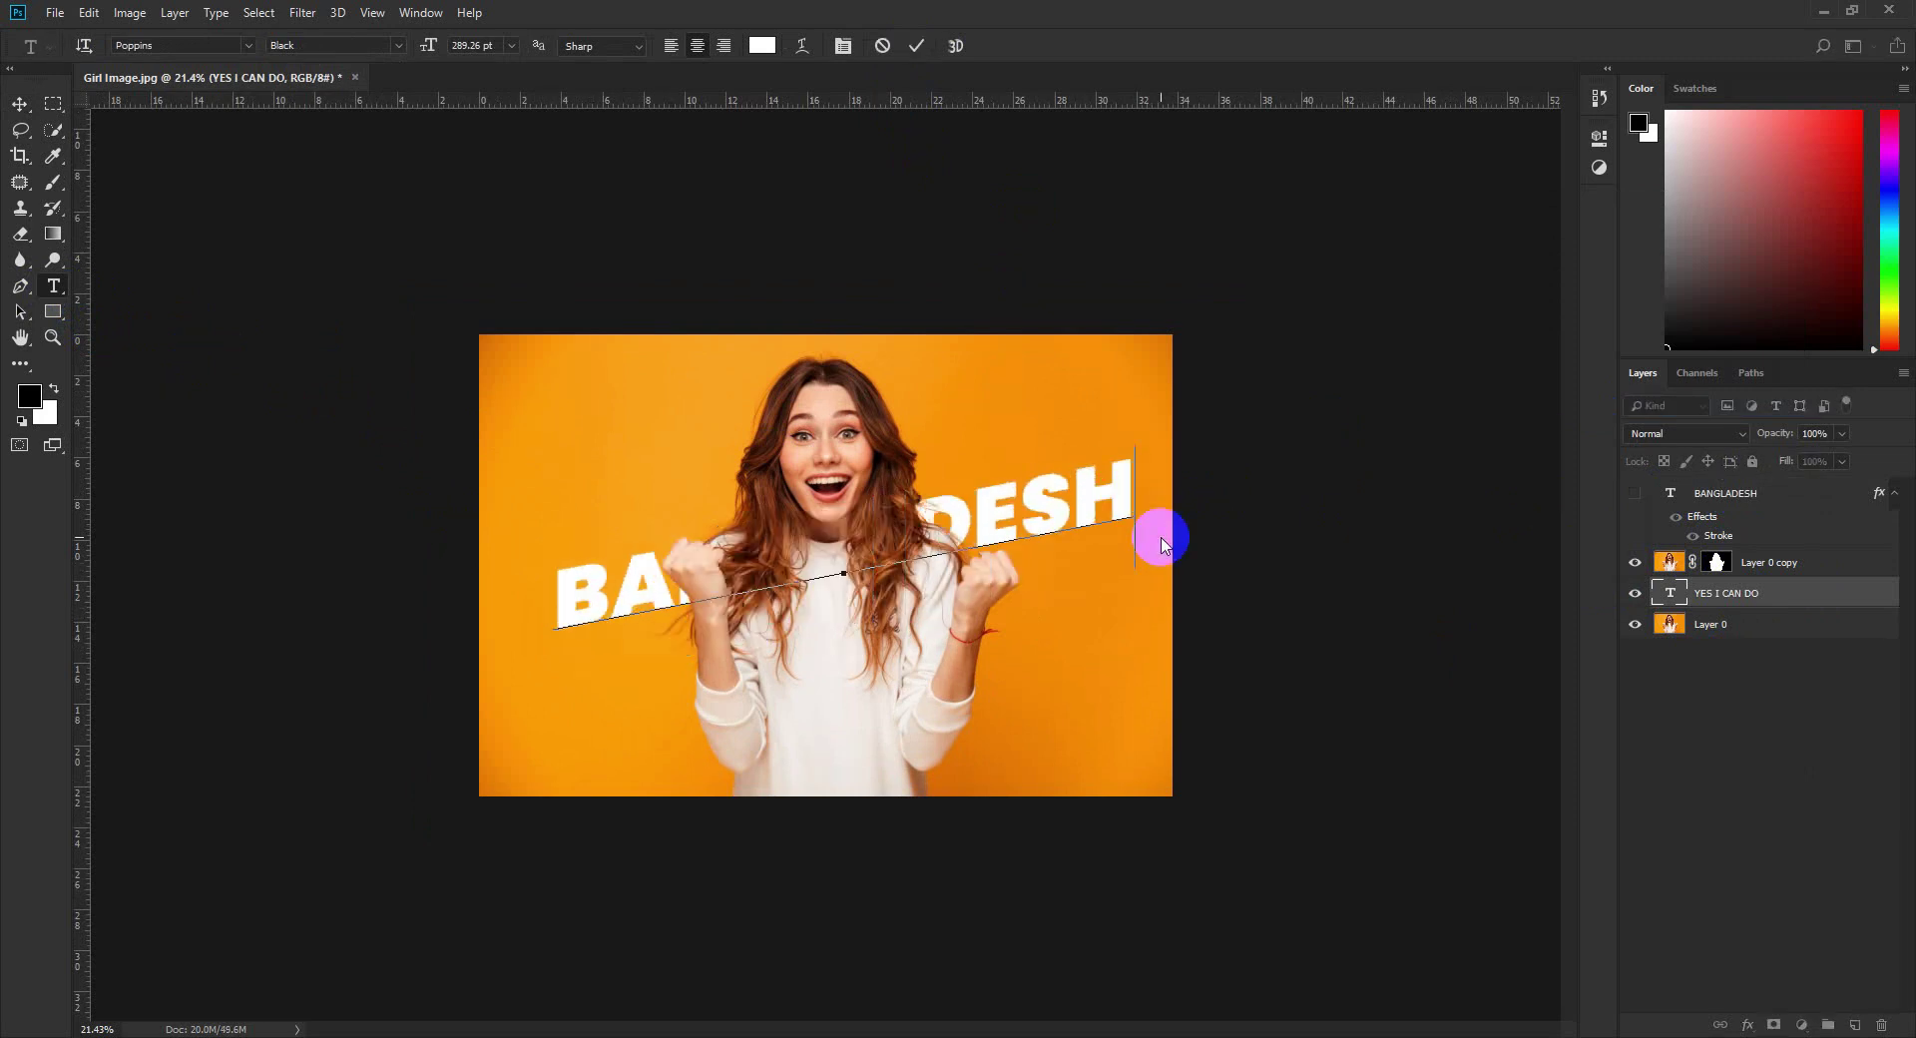
click(918, 46)
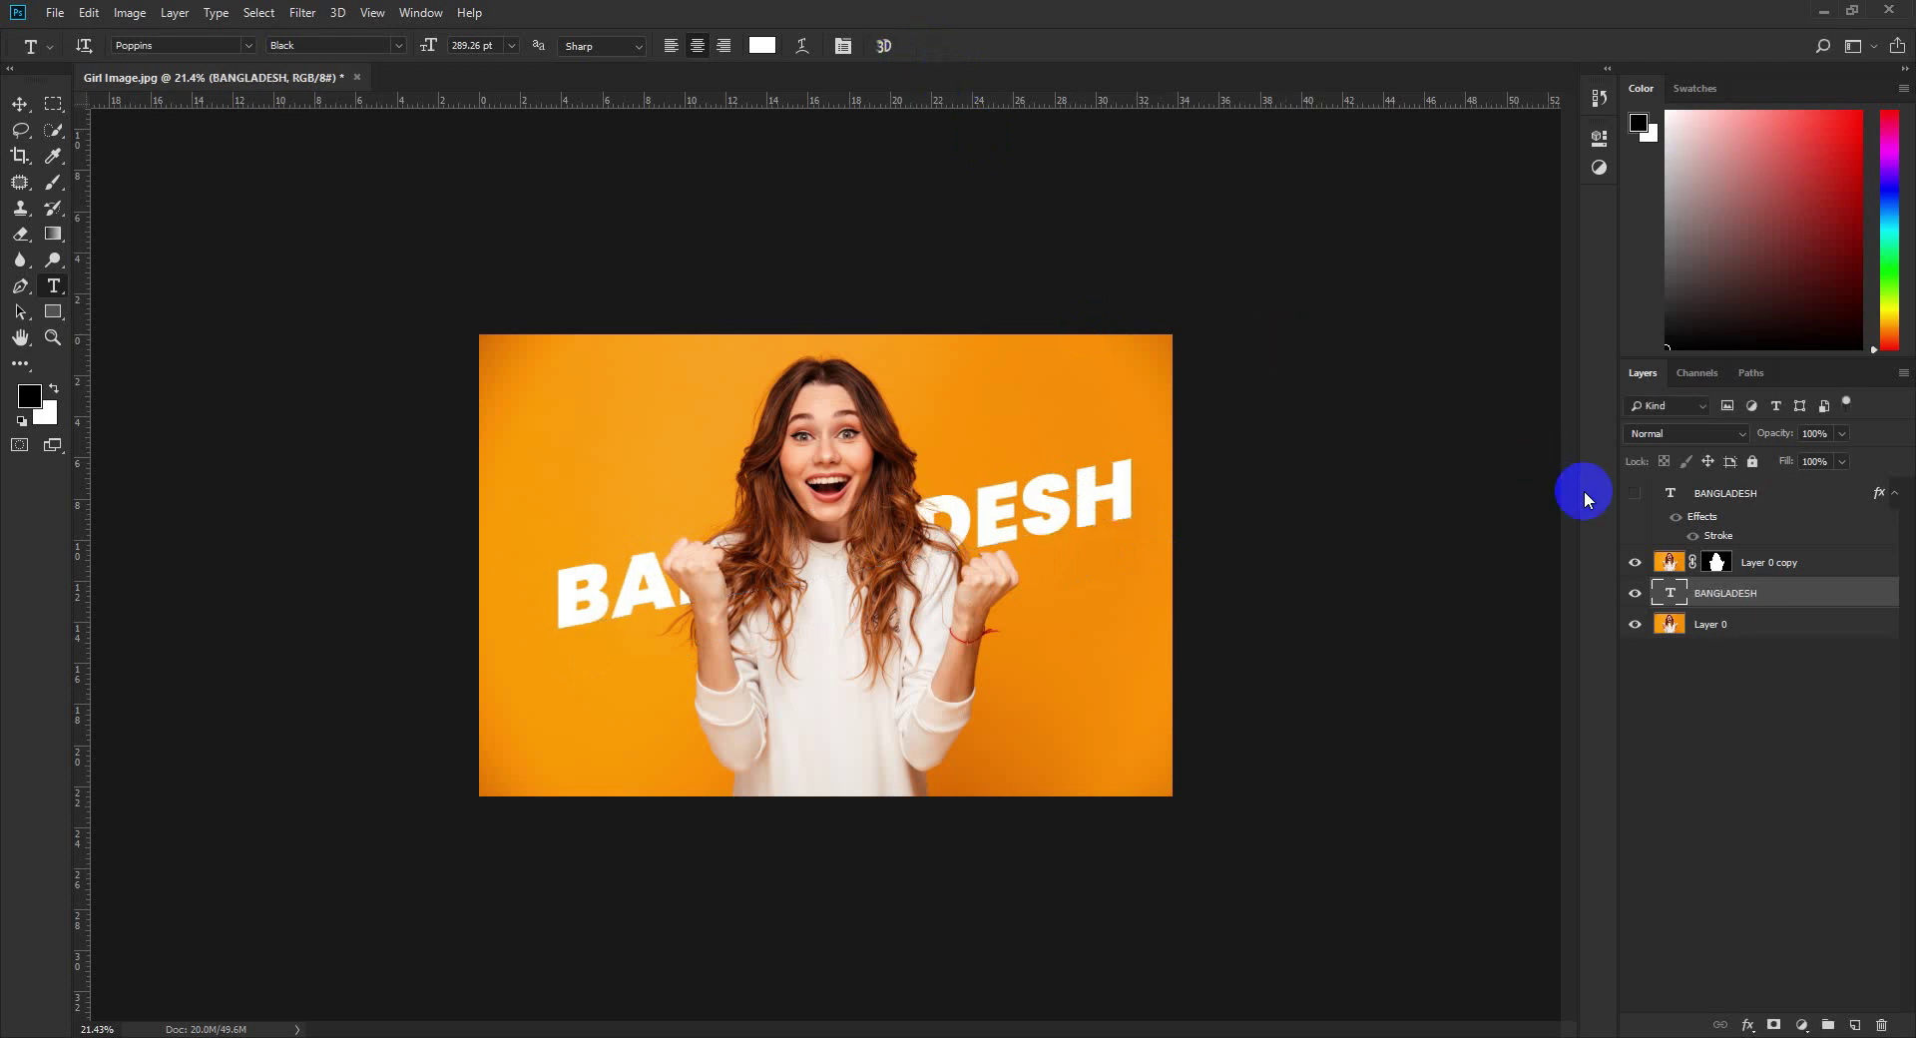
click(1634, 493)
click(1780, 499)
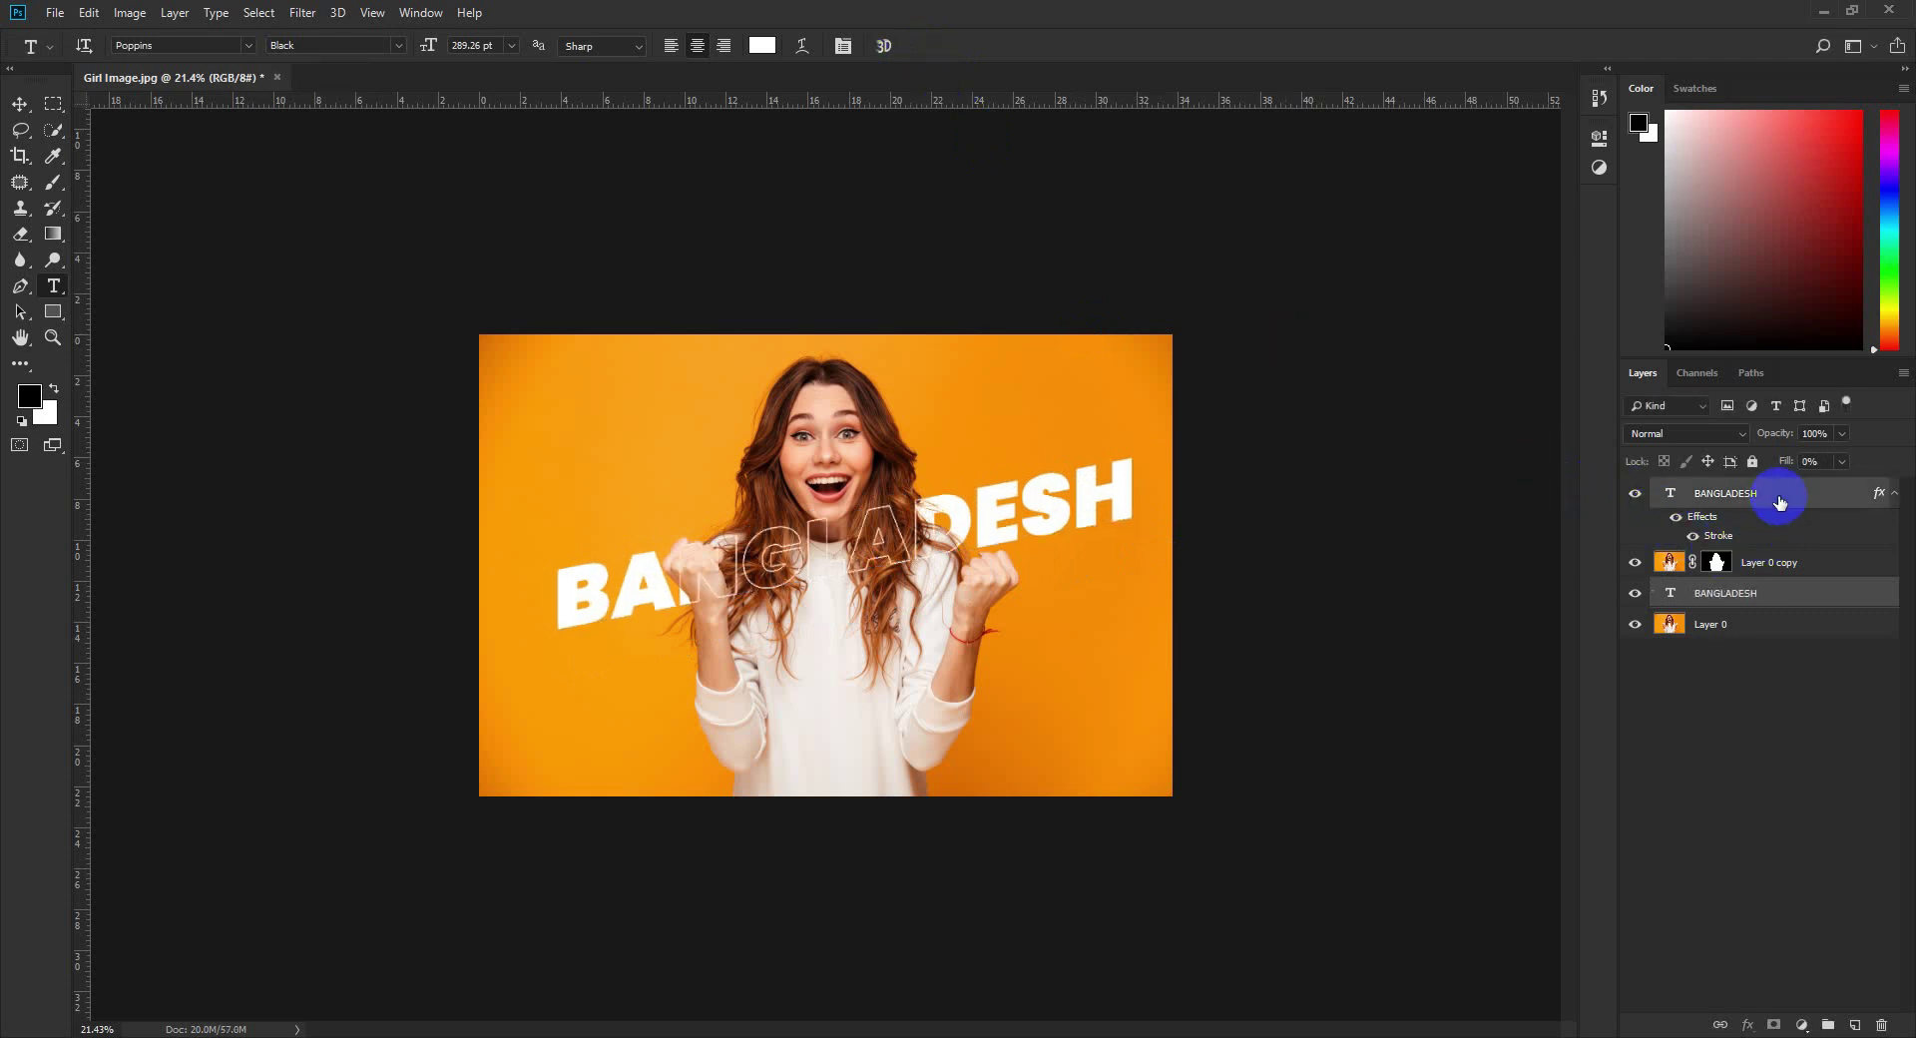
Link the two BANGLADESH text layers and nudge them up on the canvas.
right_click(1779, 500)
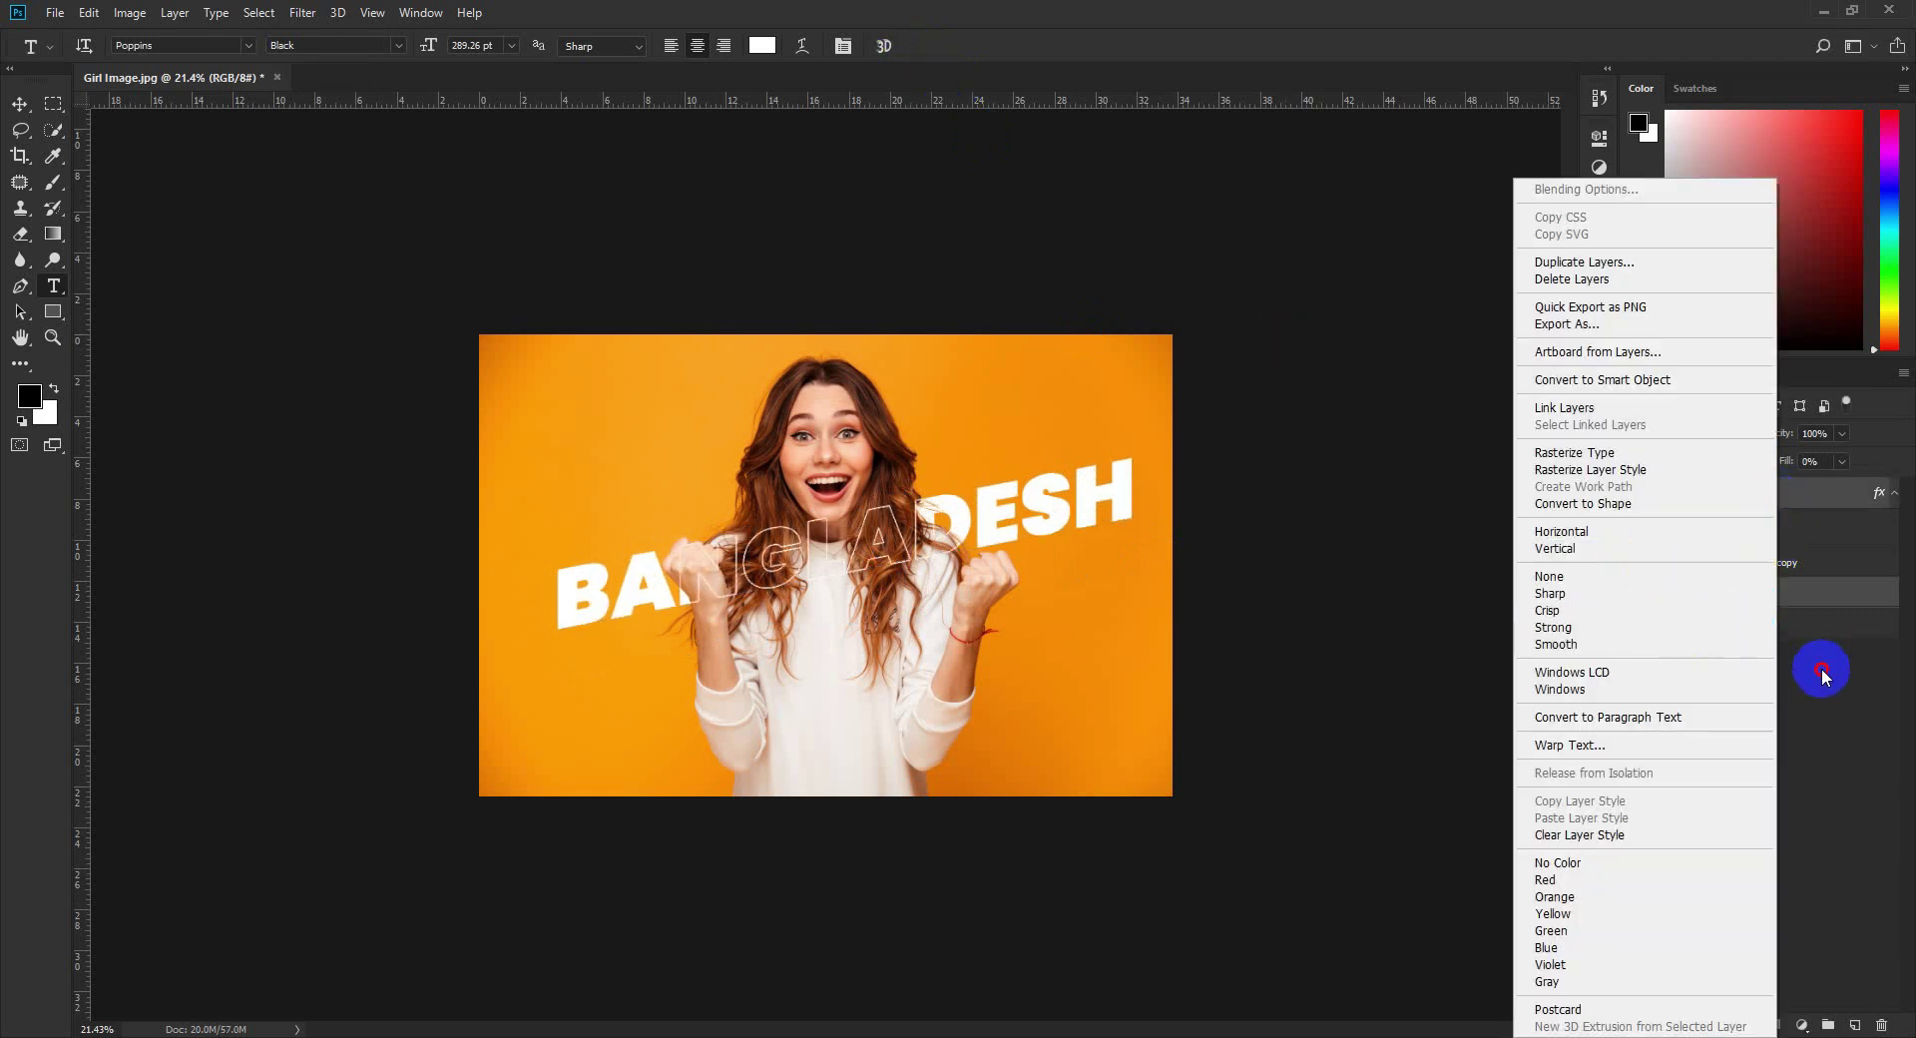
click(1825, 661)
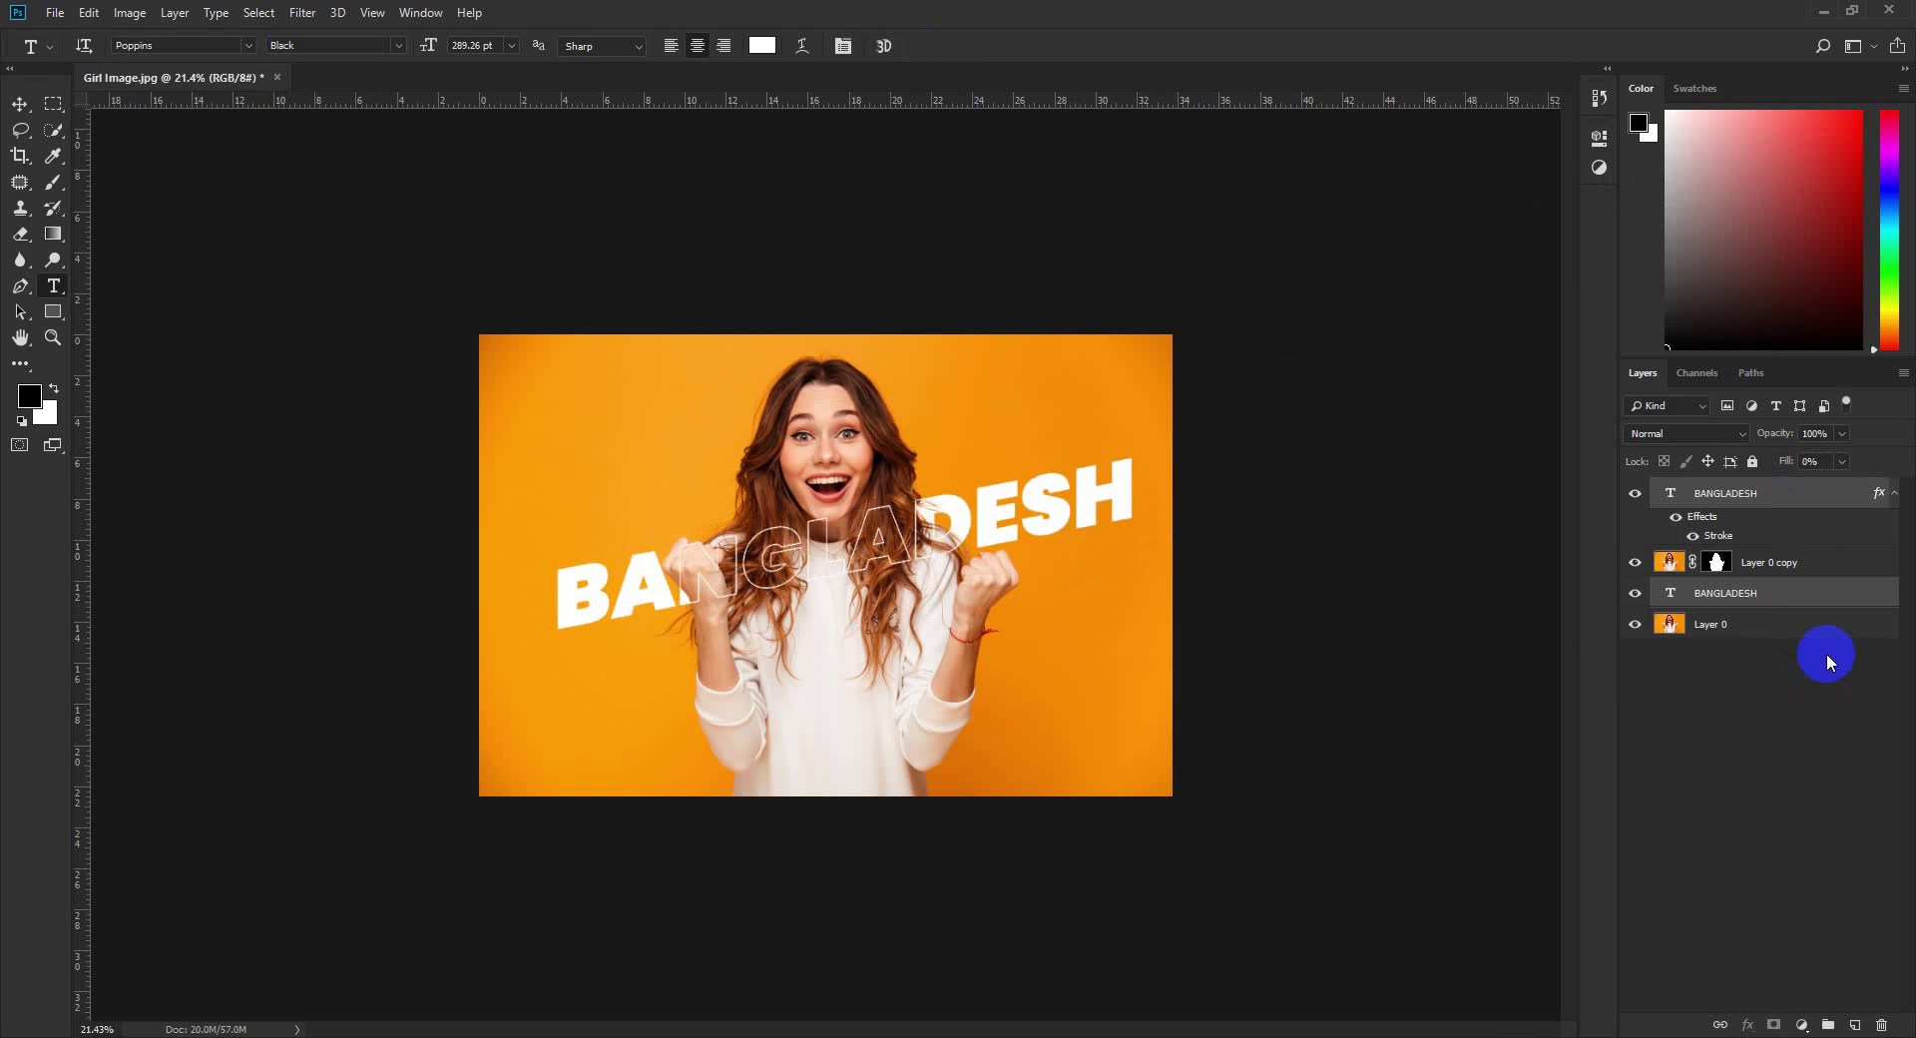
click(1719, 1026)
click(20, 104)
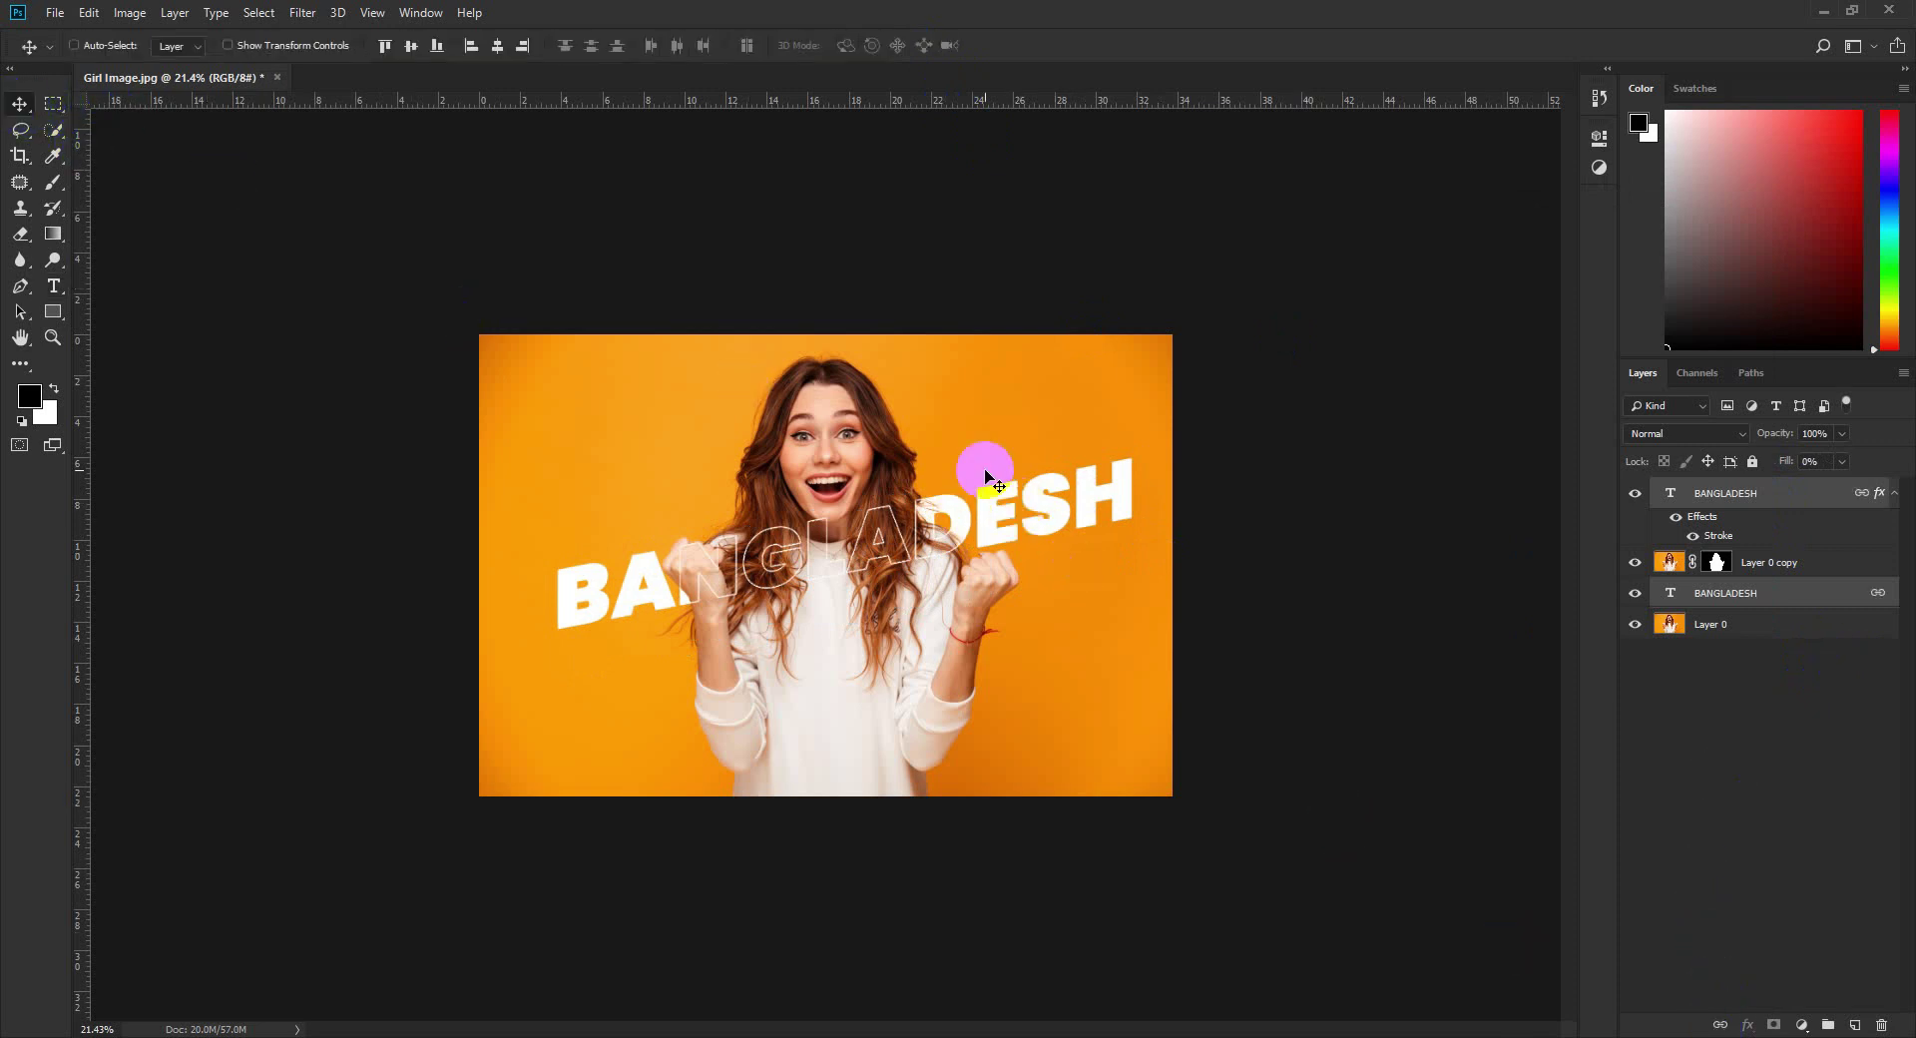
drag(987, 475, 980, 431)
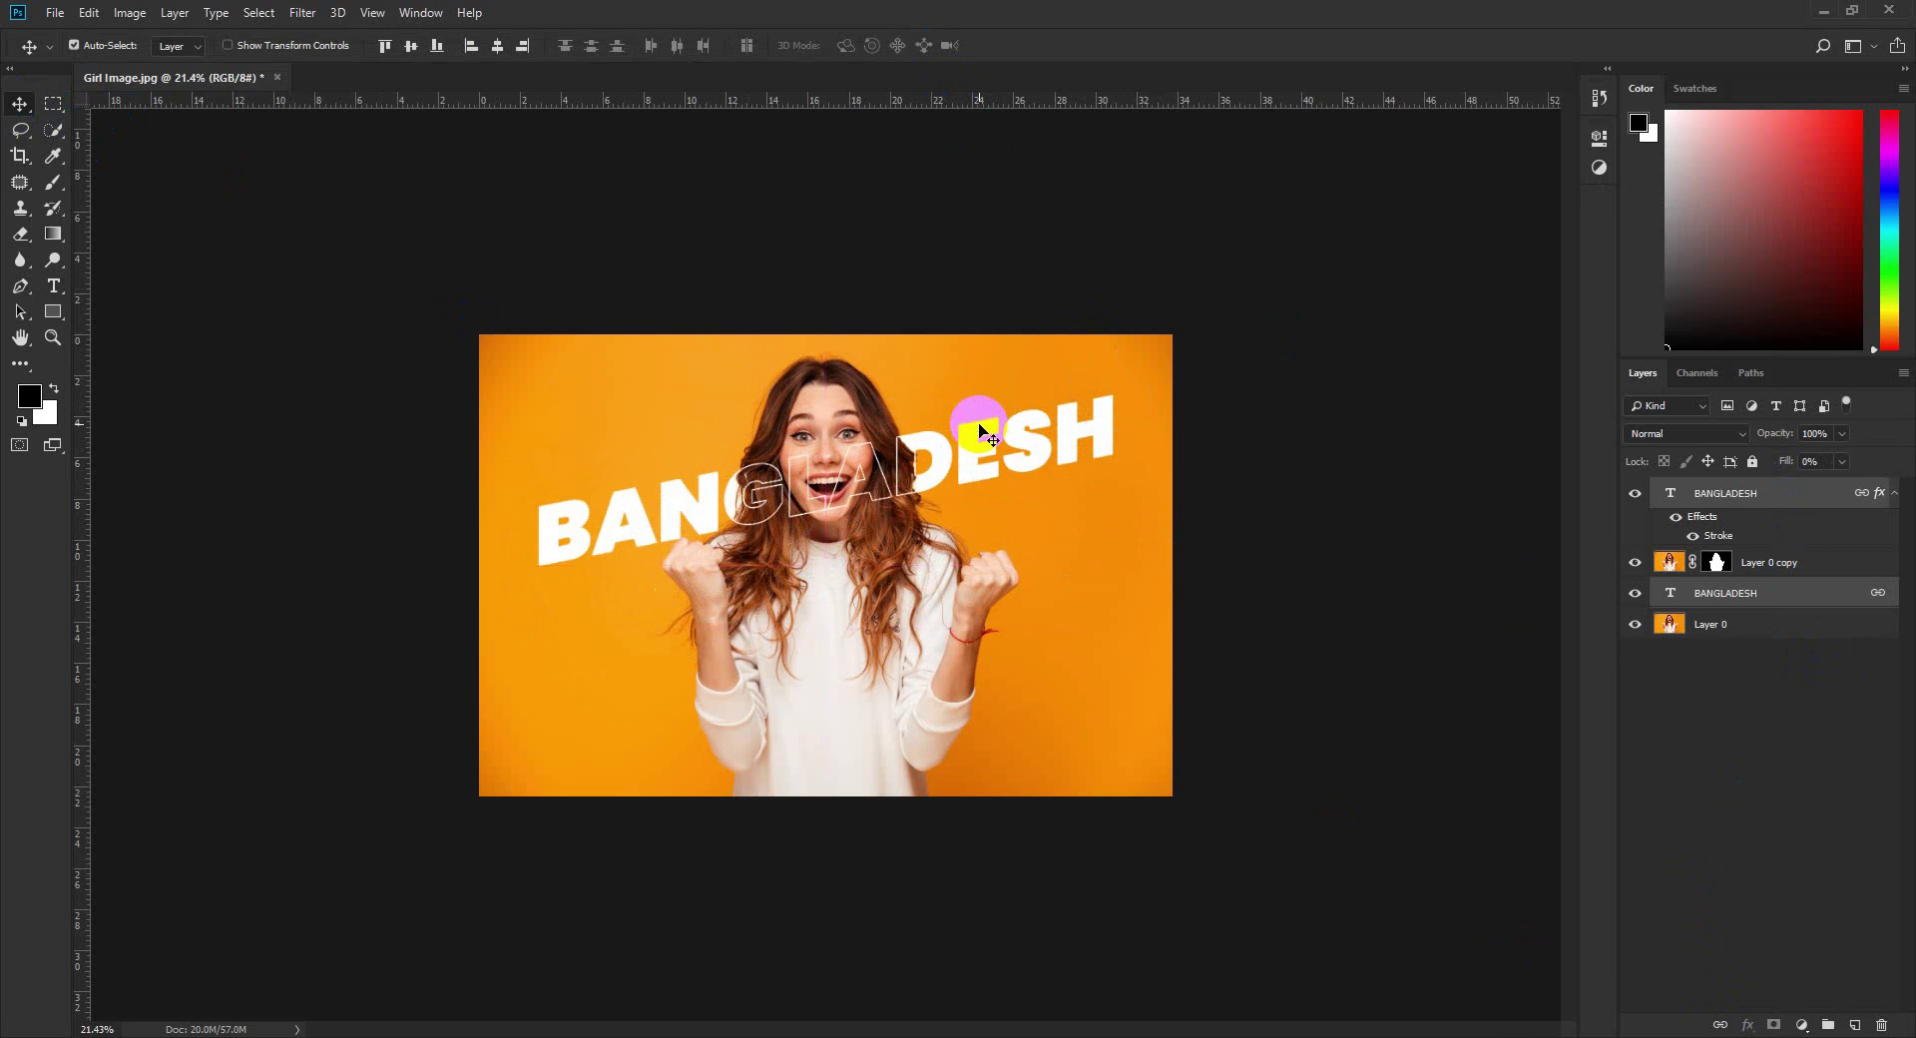
click(839, 322)
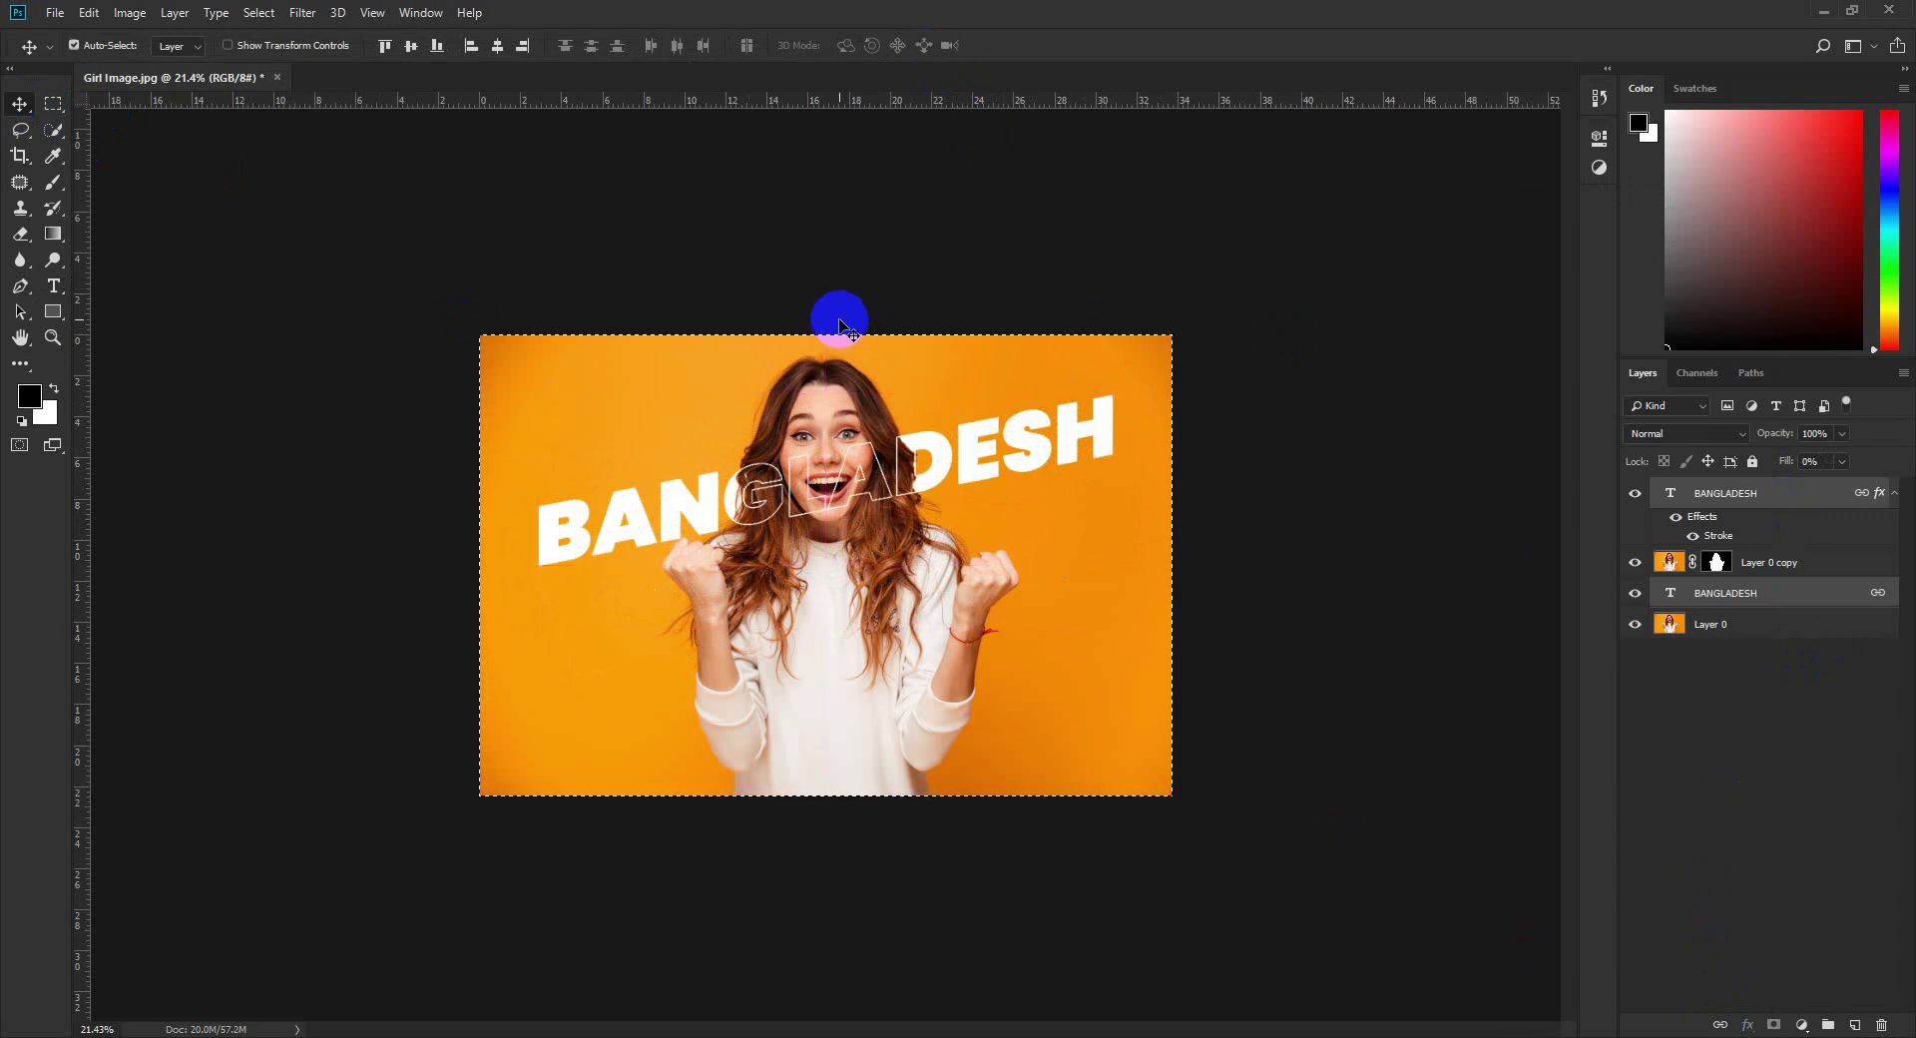
Centre the BANGLADESH text horizontally, lower it over the girl, and scale it to about 108%.
key(ctrl+a)
click(496, 46)
key(ctrl+d)
mouse_move(928, 398)
mouse_down()
mouse_move(940, 547)
mouse_move(945, 519)
mouse_up()
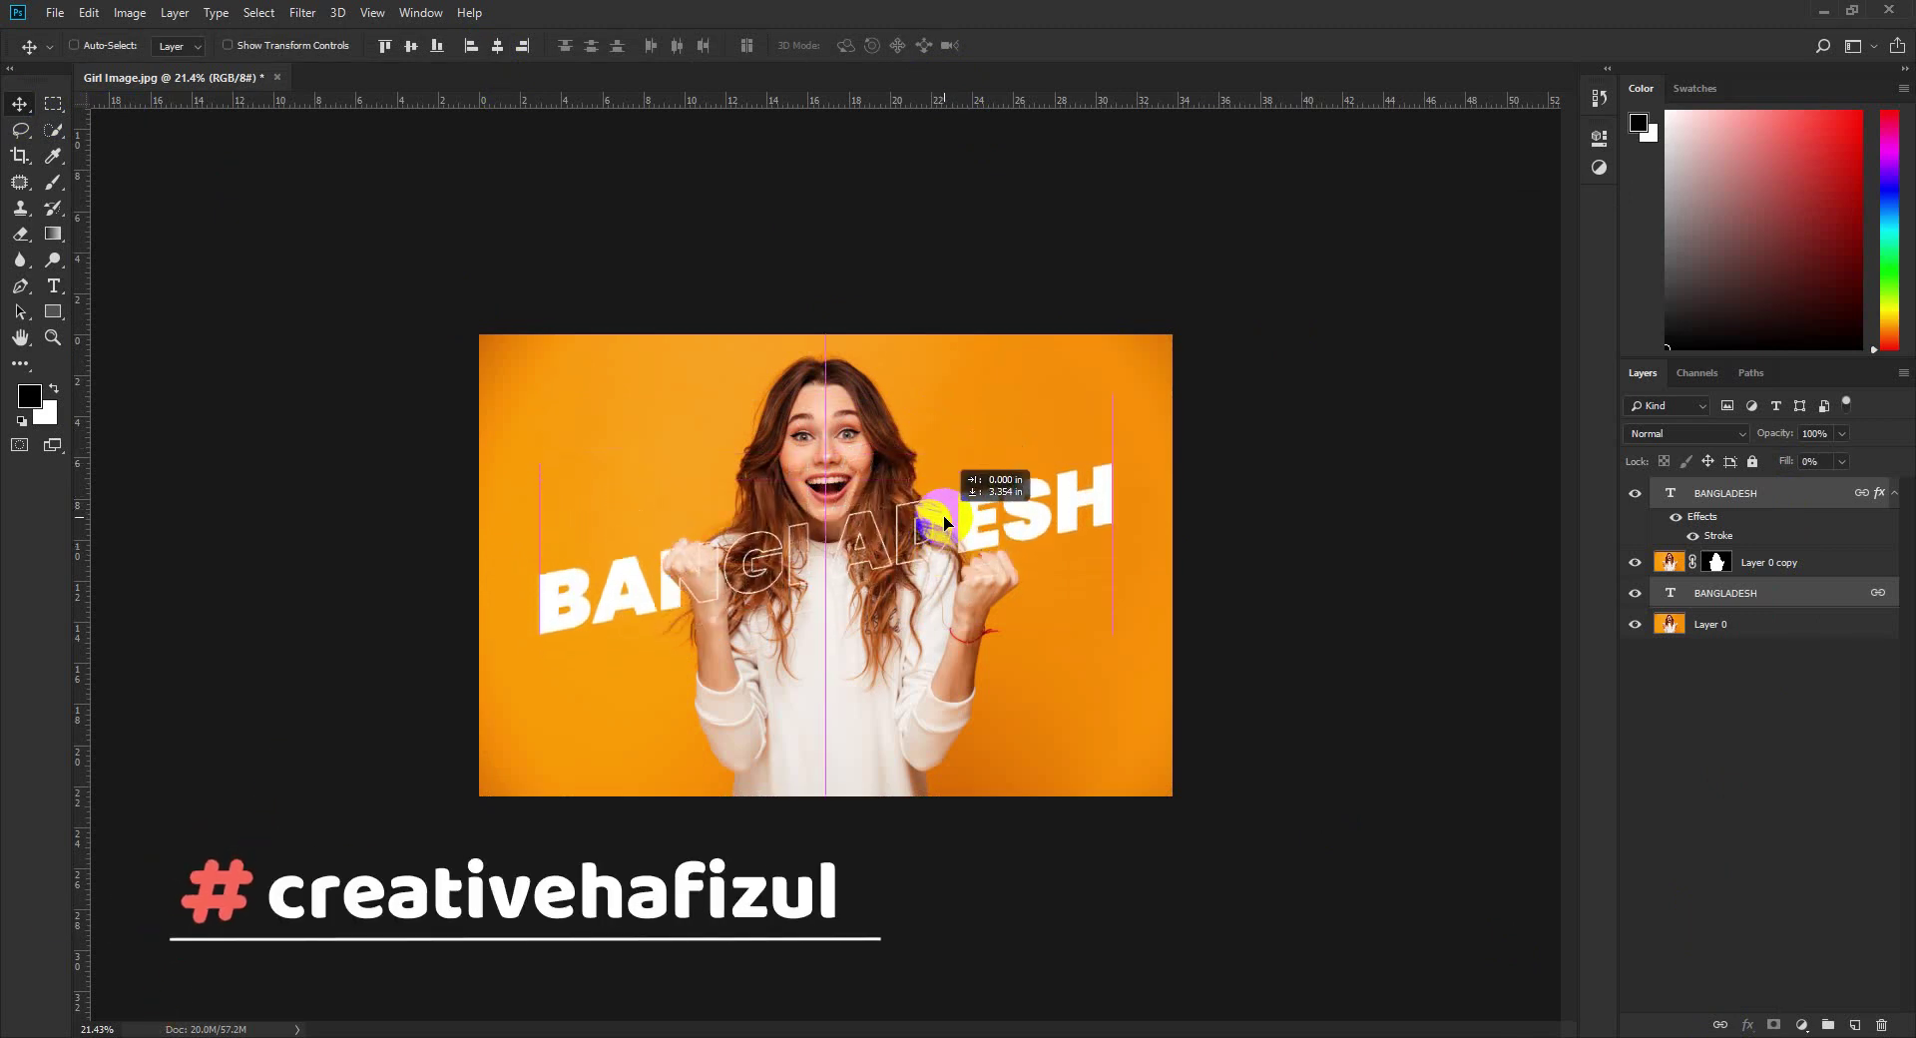
key(ctrl+t)
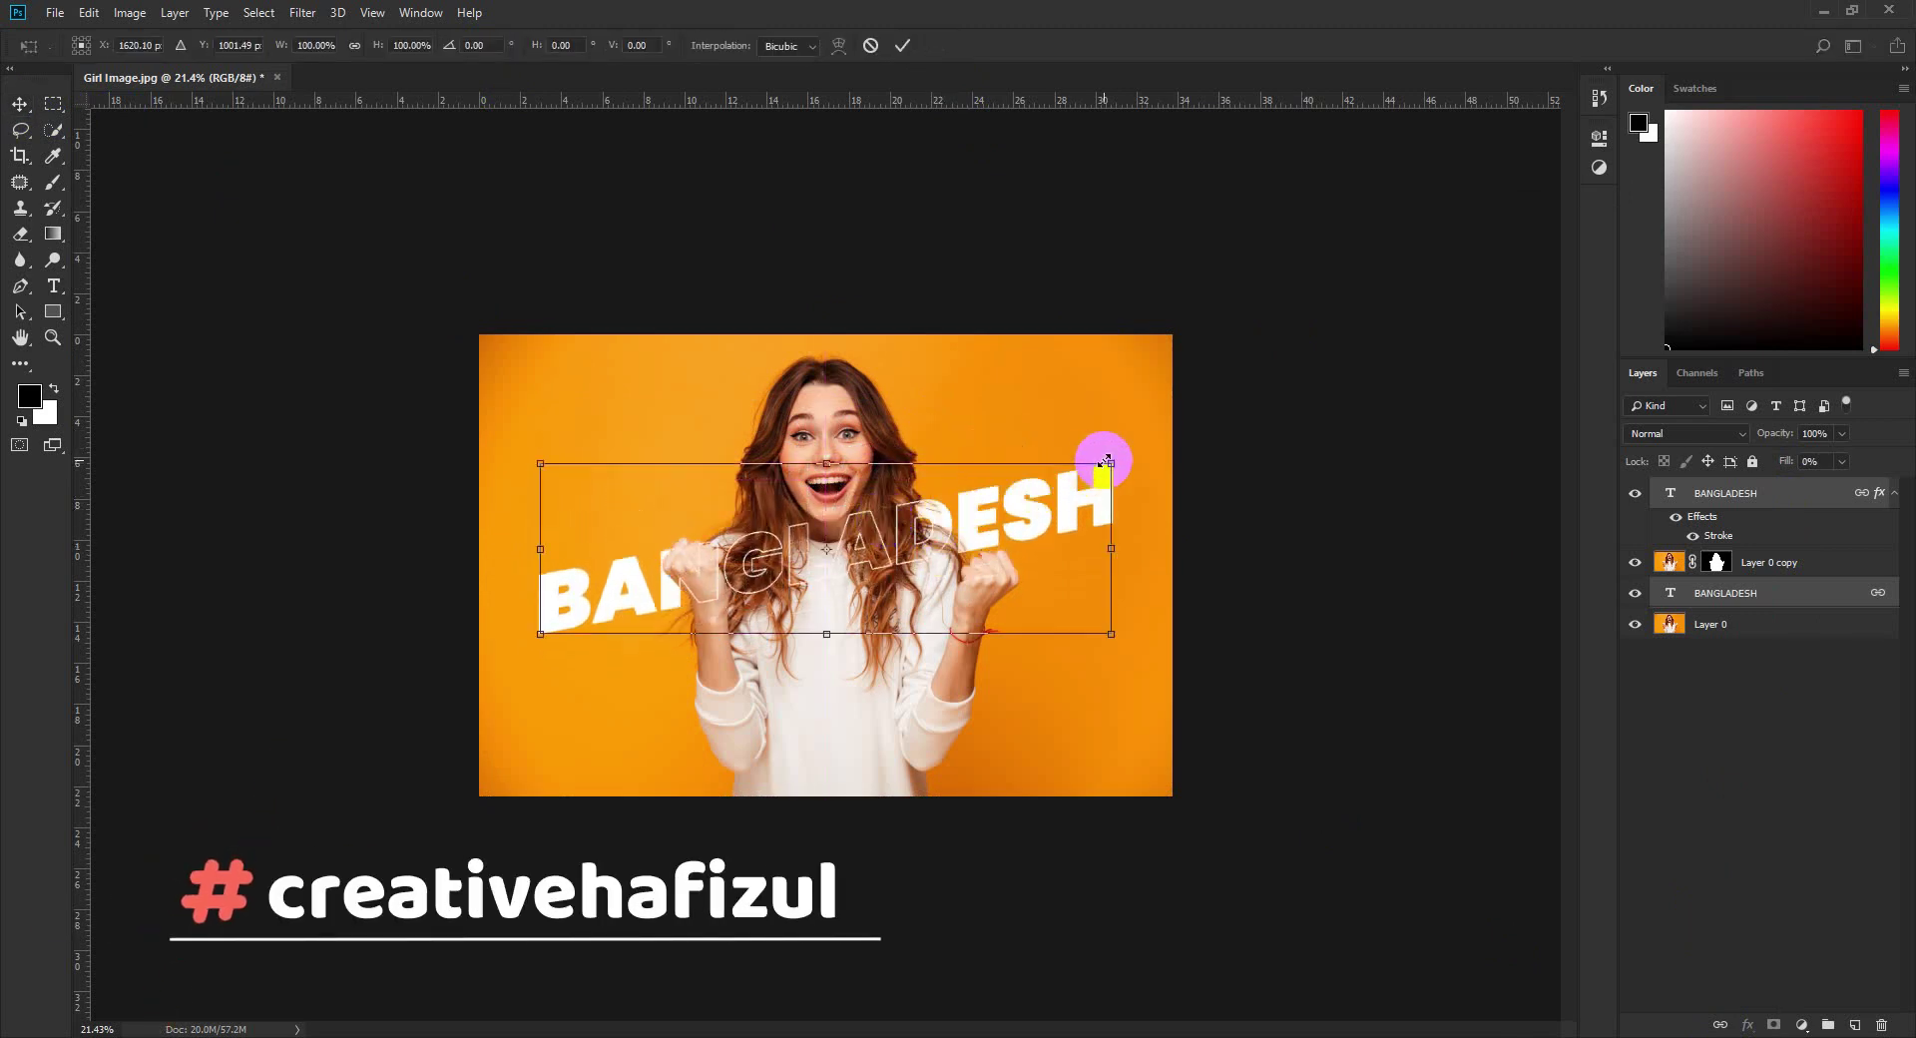
drag(1113, 463, 1136, 459)
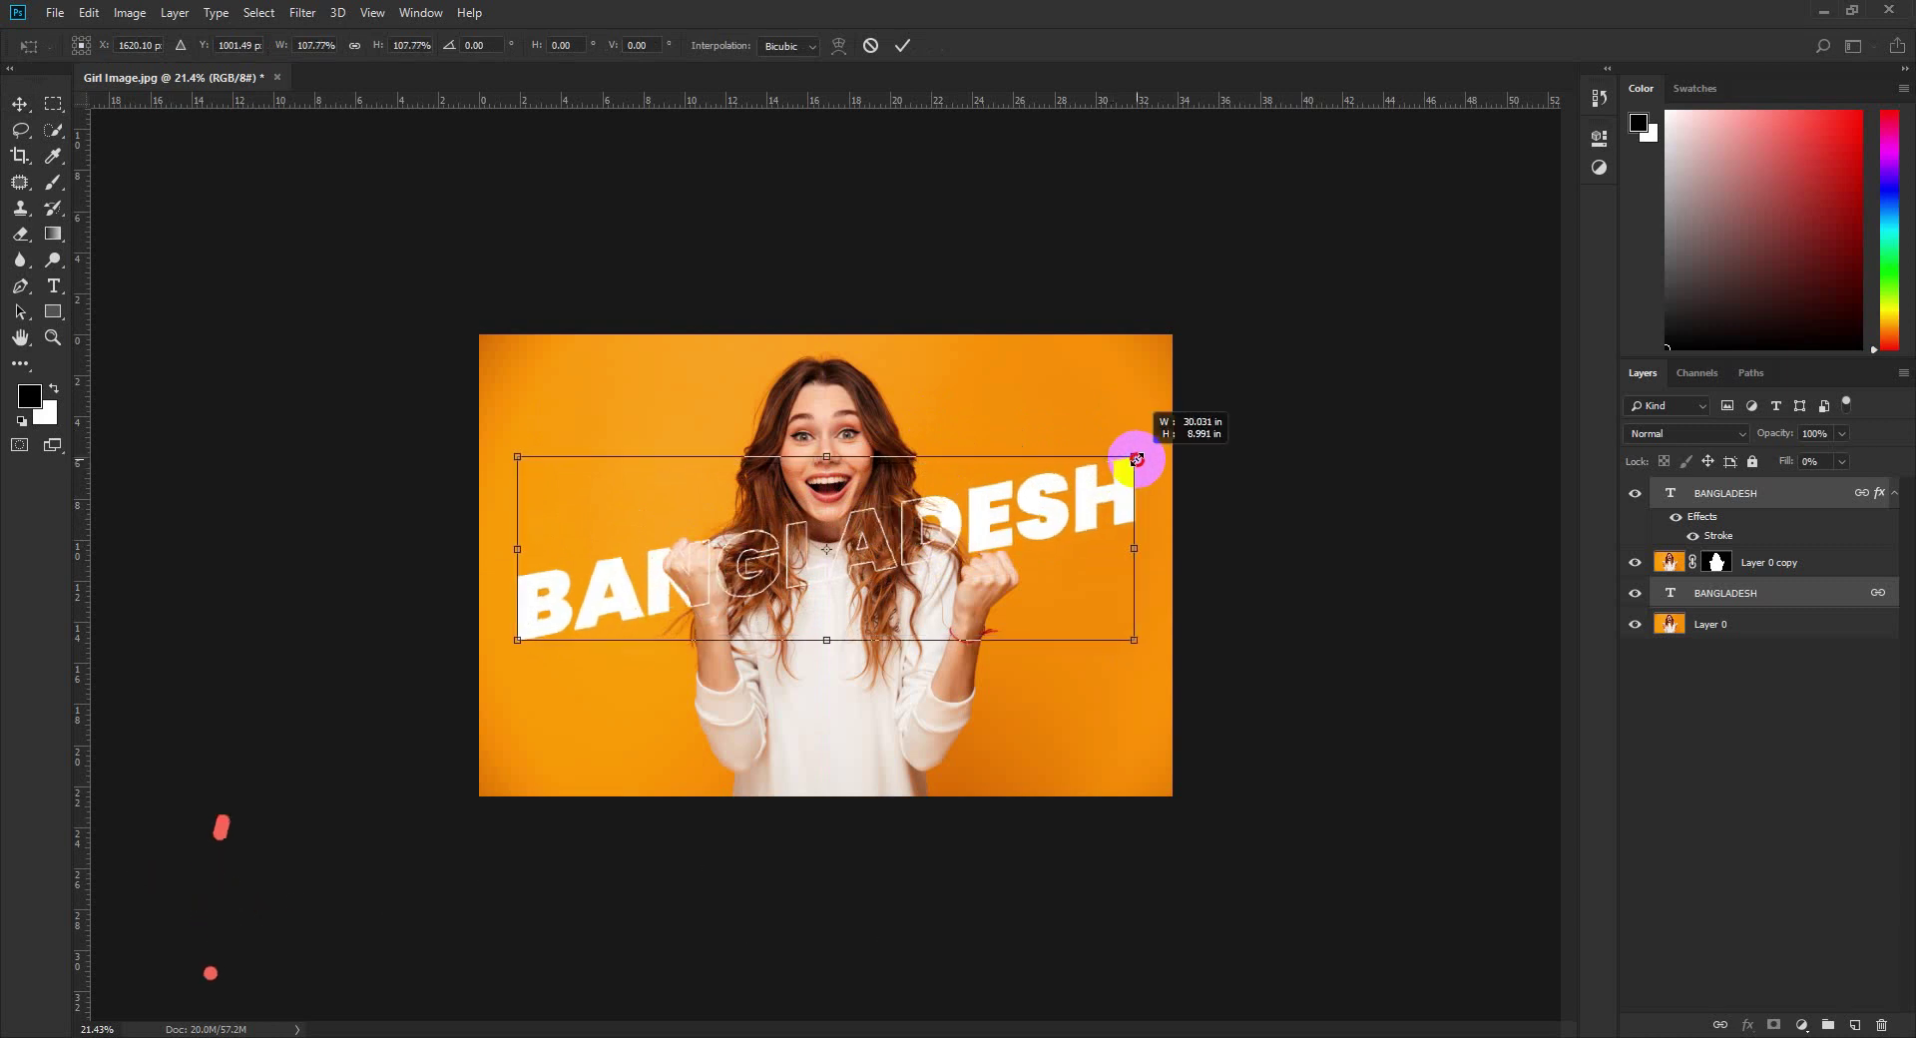
click(903, 46)
Zoom in to inspect the text, then bring up the BANGLADESH layer's options.
key(ctrl+plus)
scroll(816, 395, up, 1)
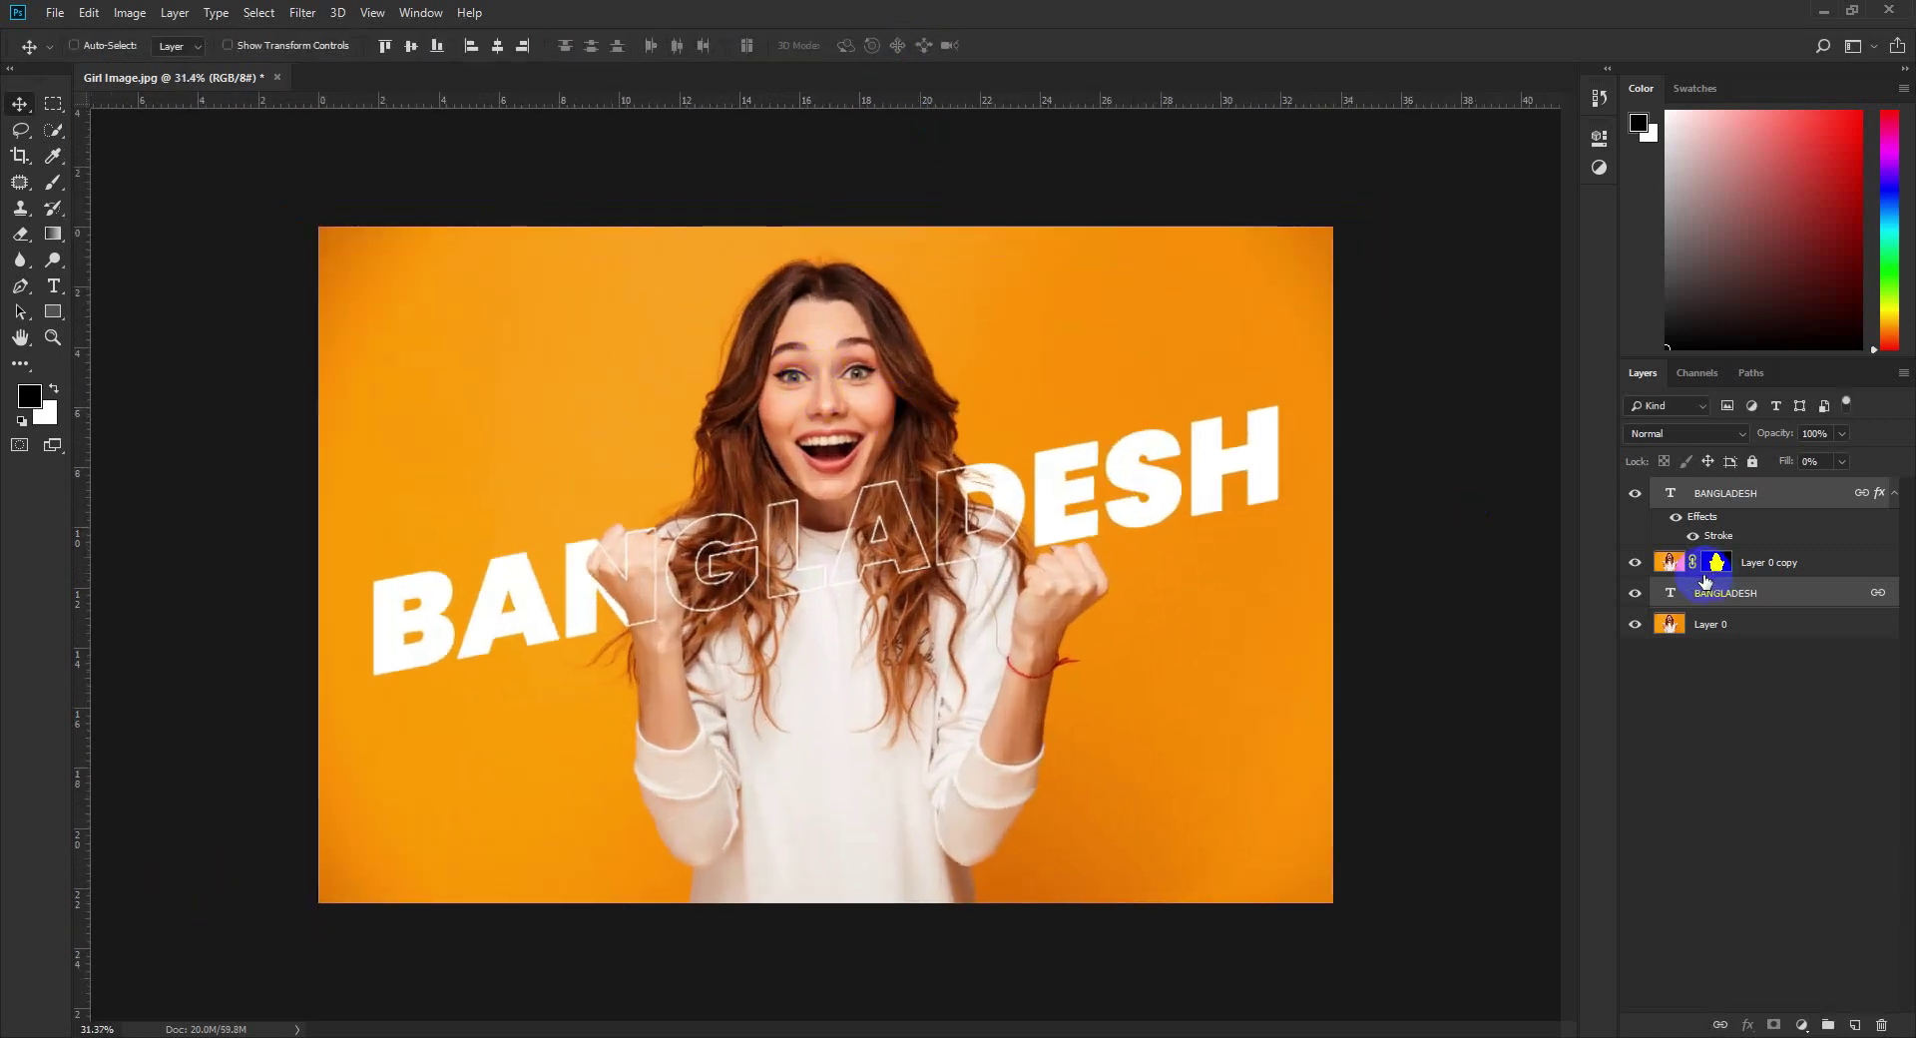
scroll(1205, 611, down, 1)
scroll(948, 558, down, 5)
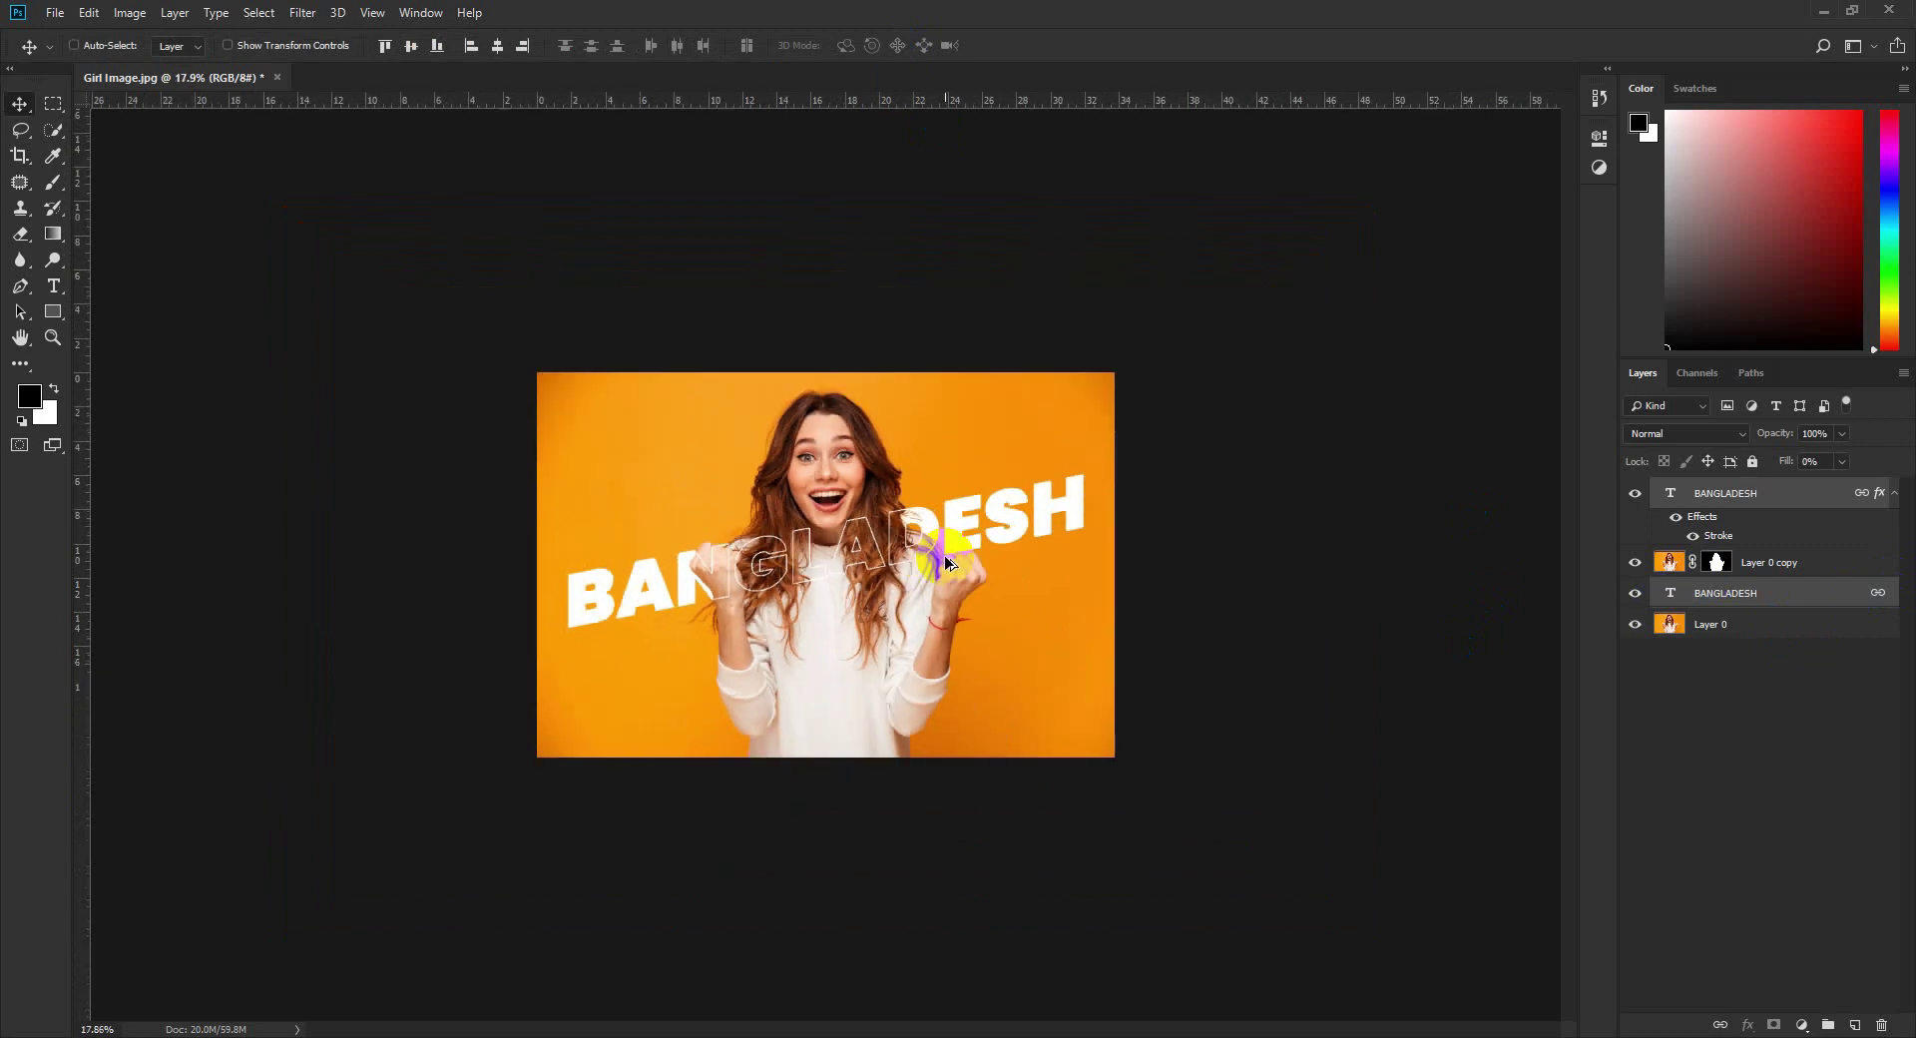
scroll(943, 557, up, 6)
scroll(933, 557, up, 1)
scroll(943, 564, down, 3)
scroll(946, 564, up, 2)
scroll(946, 564, down, 1)
scroll(946, 564, down, 1)
scroll(946, 564, down, 1)
click(1807, 561)
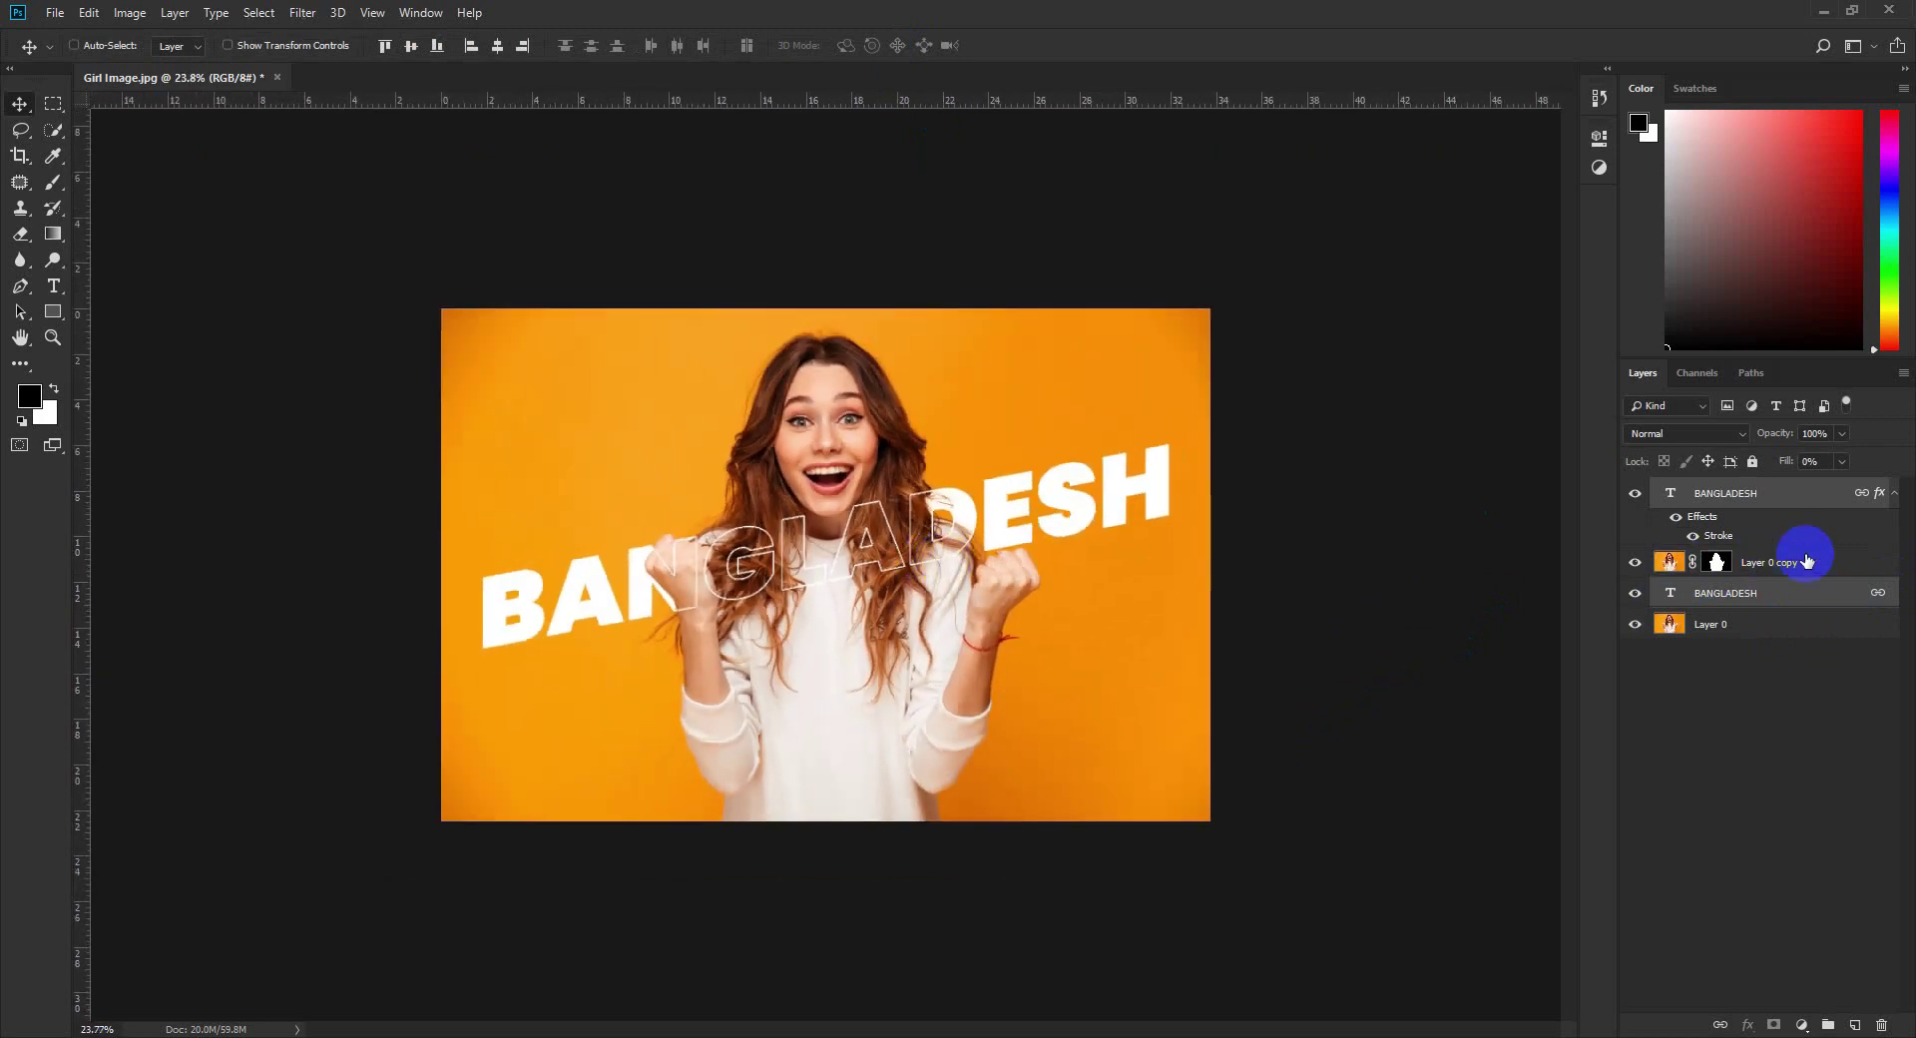
right_click(1796, 599)
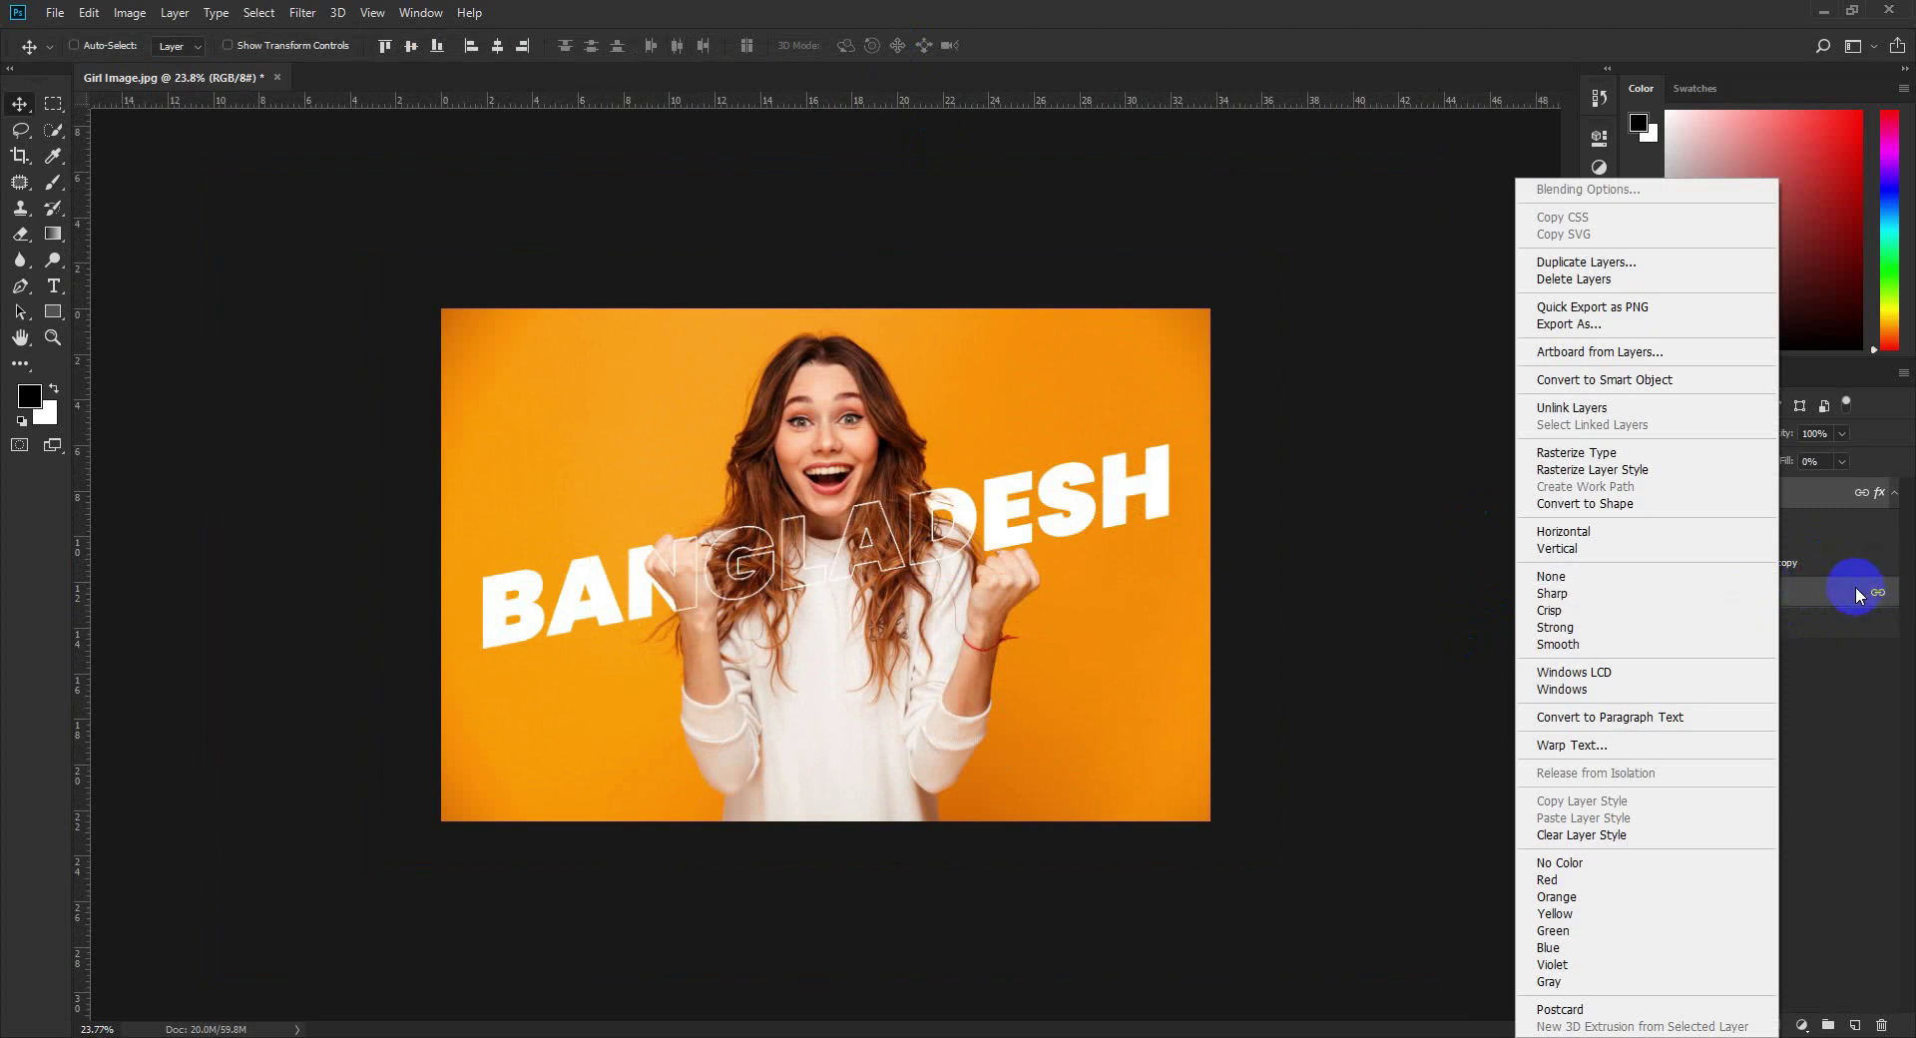
Unlink the two BANGLADESH layers and change the outlined text to THANKS.
click(1652, 407)
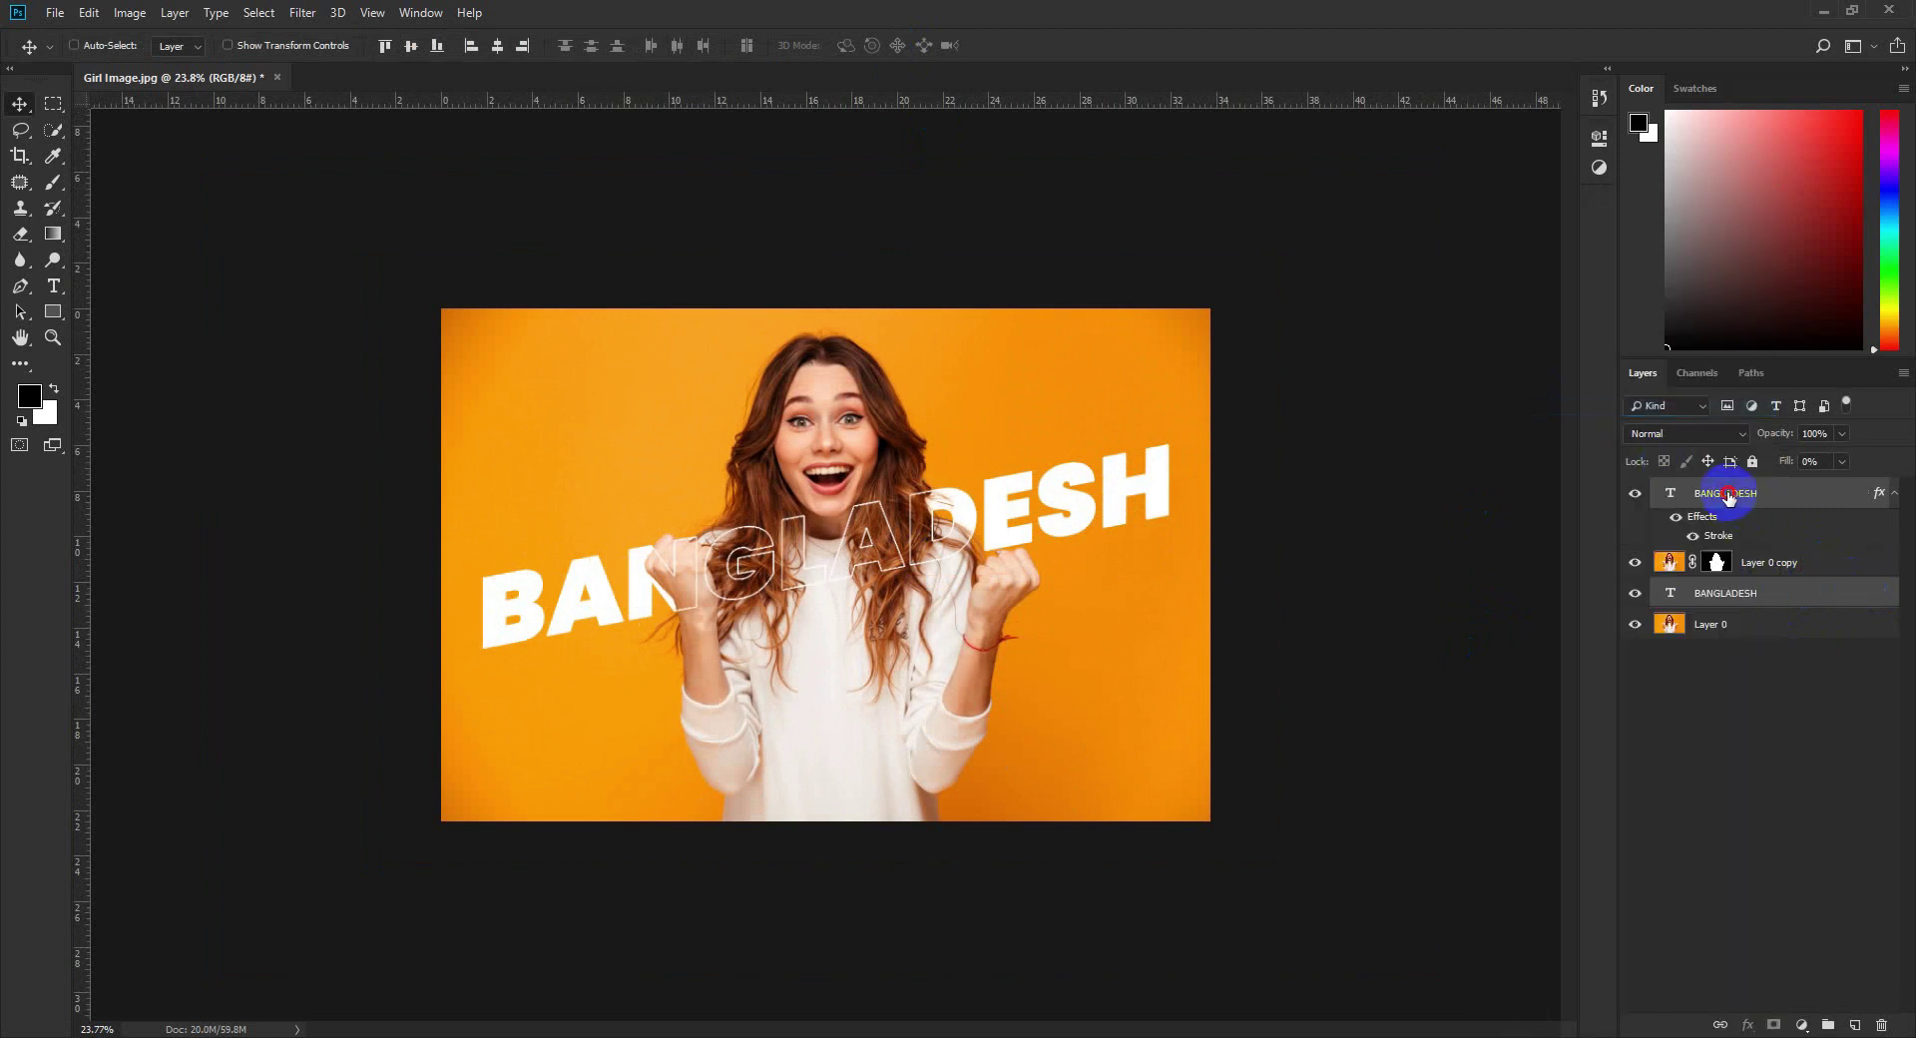
click(1729, 495)
click(54, 286)
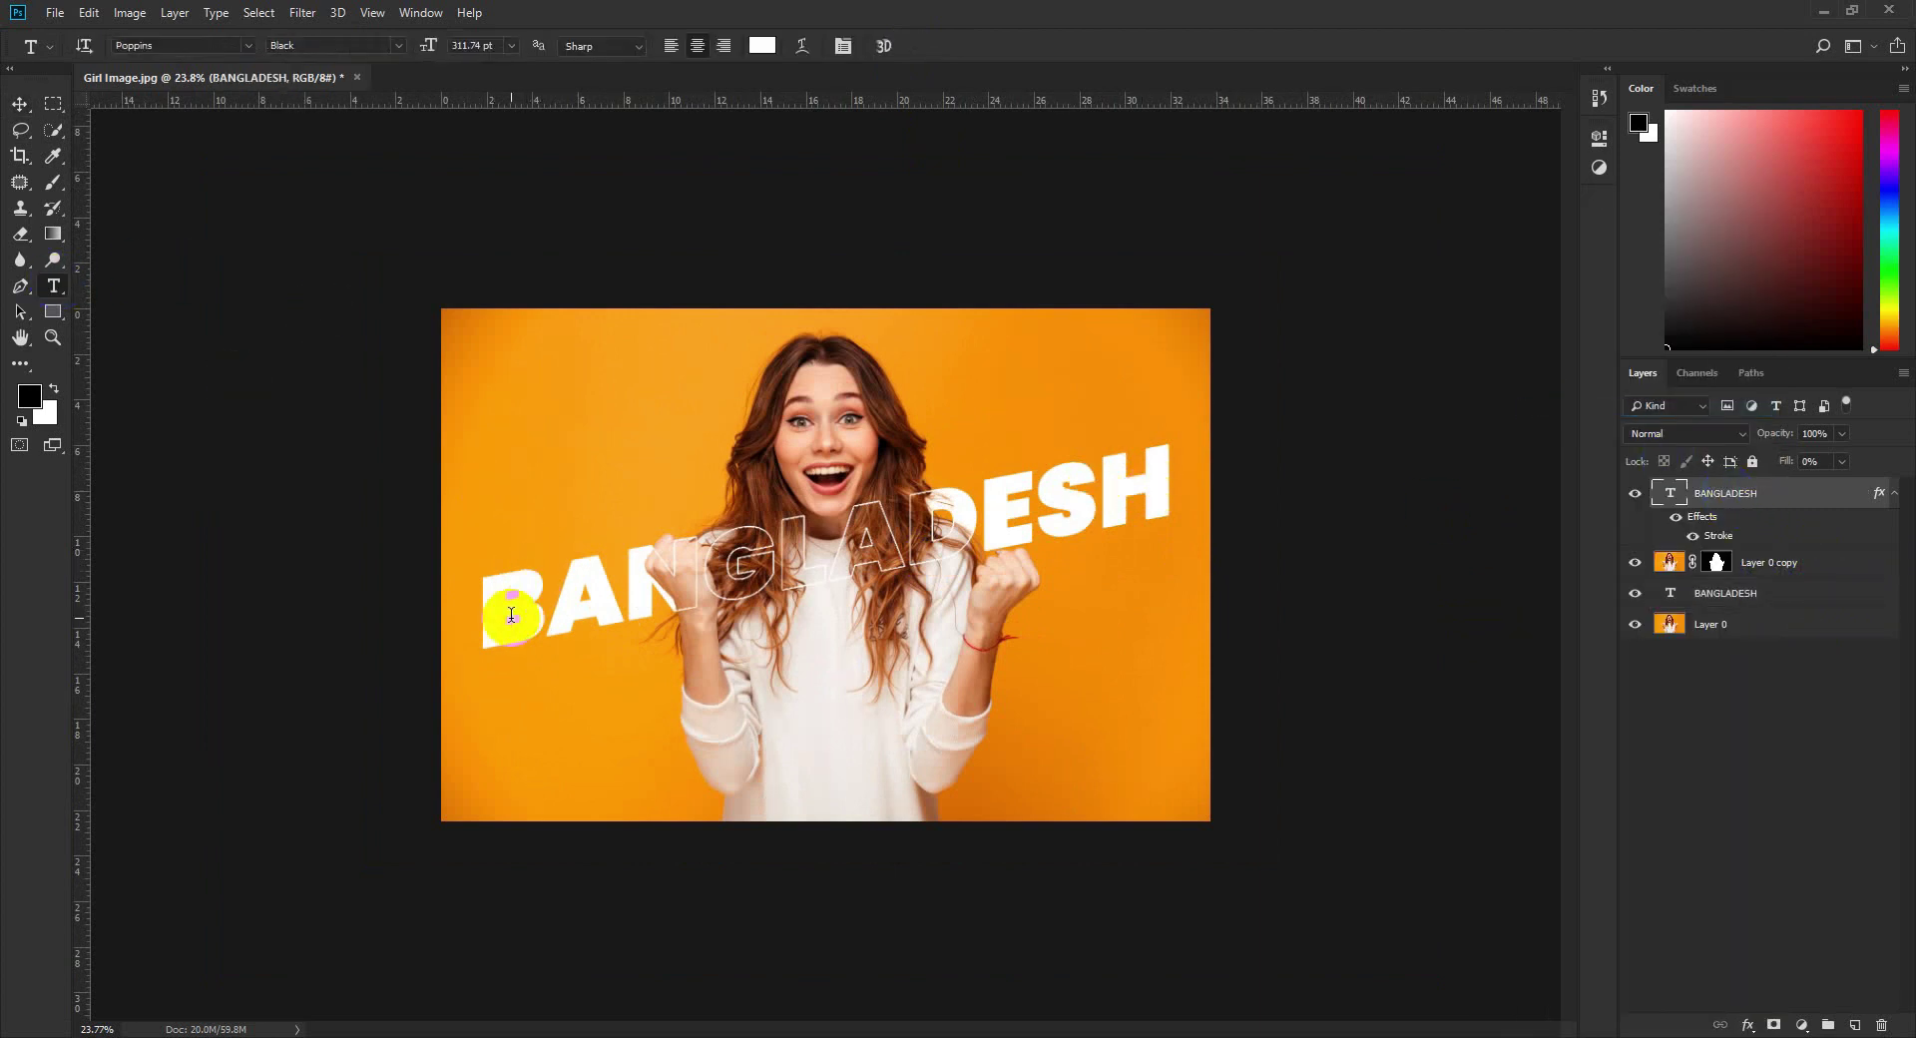
drag(511, 615, 1178, 510)
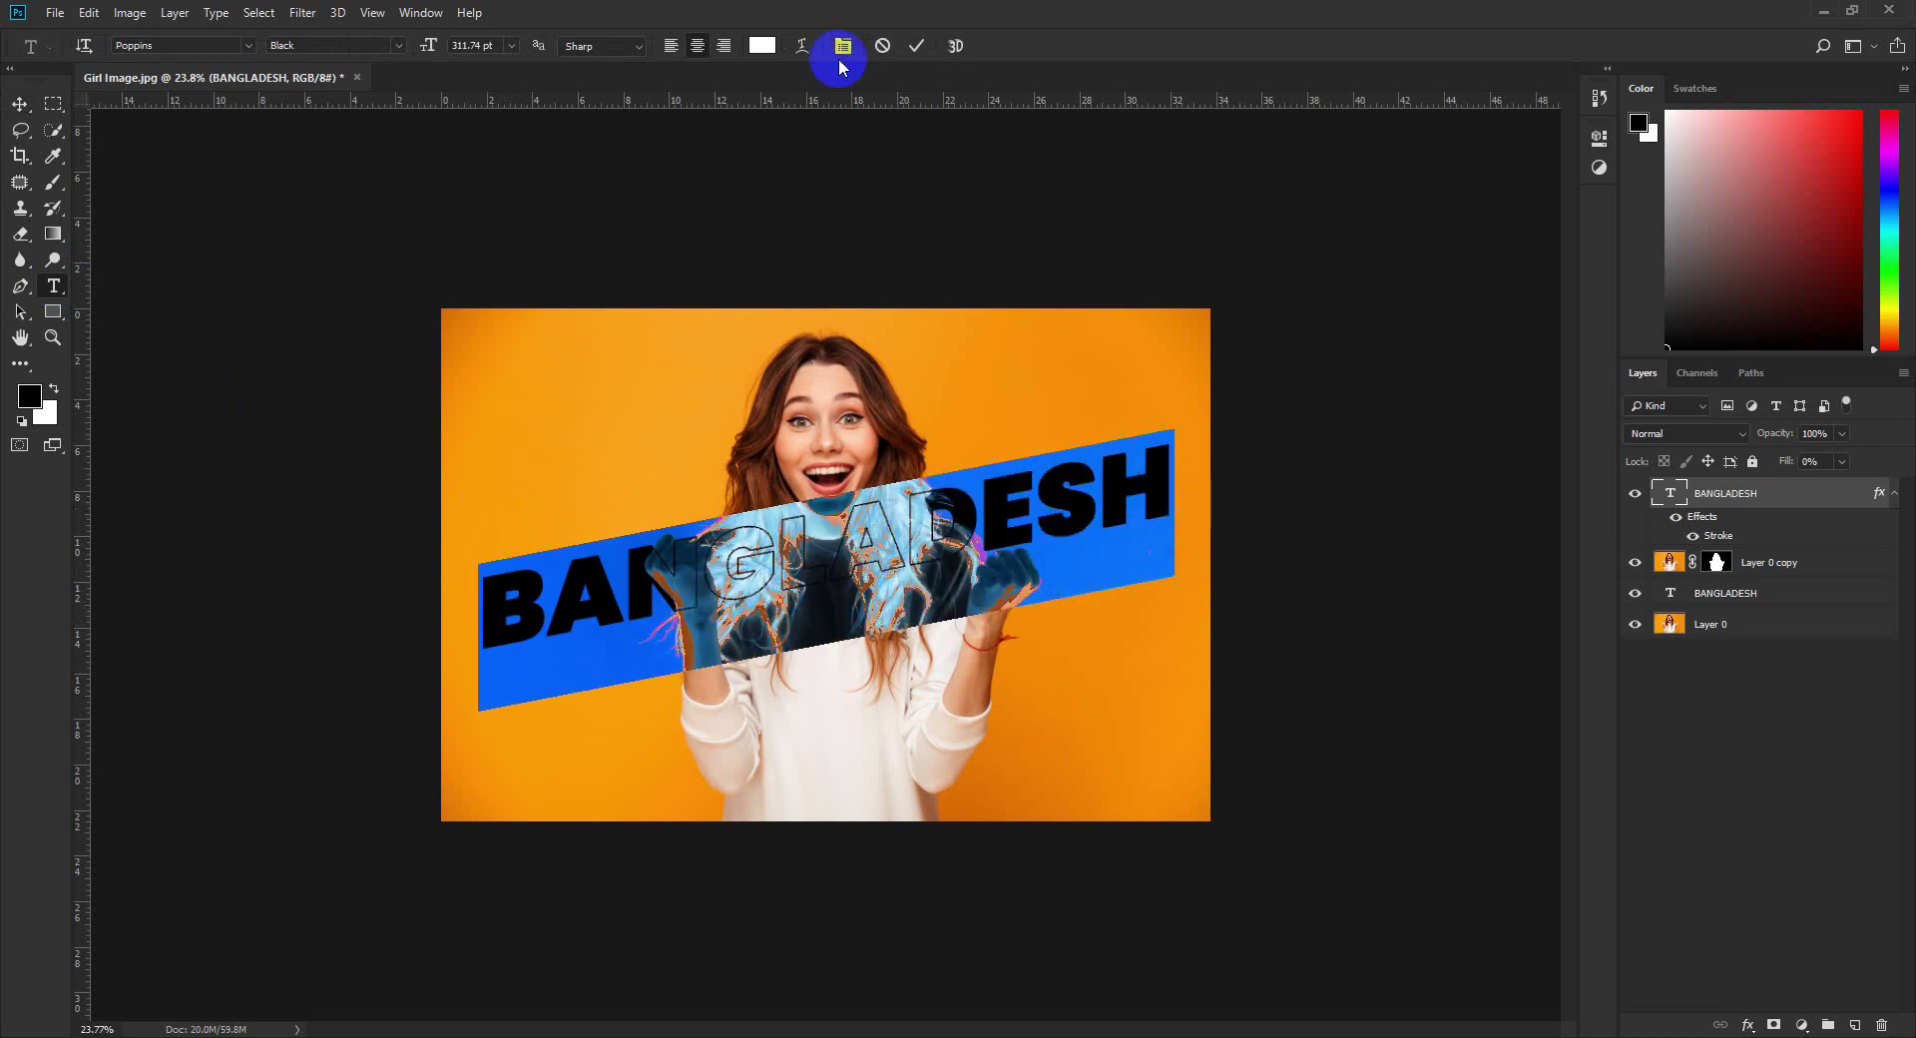
click(20, 106)
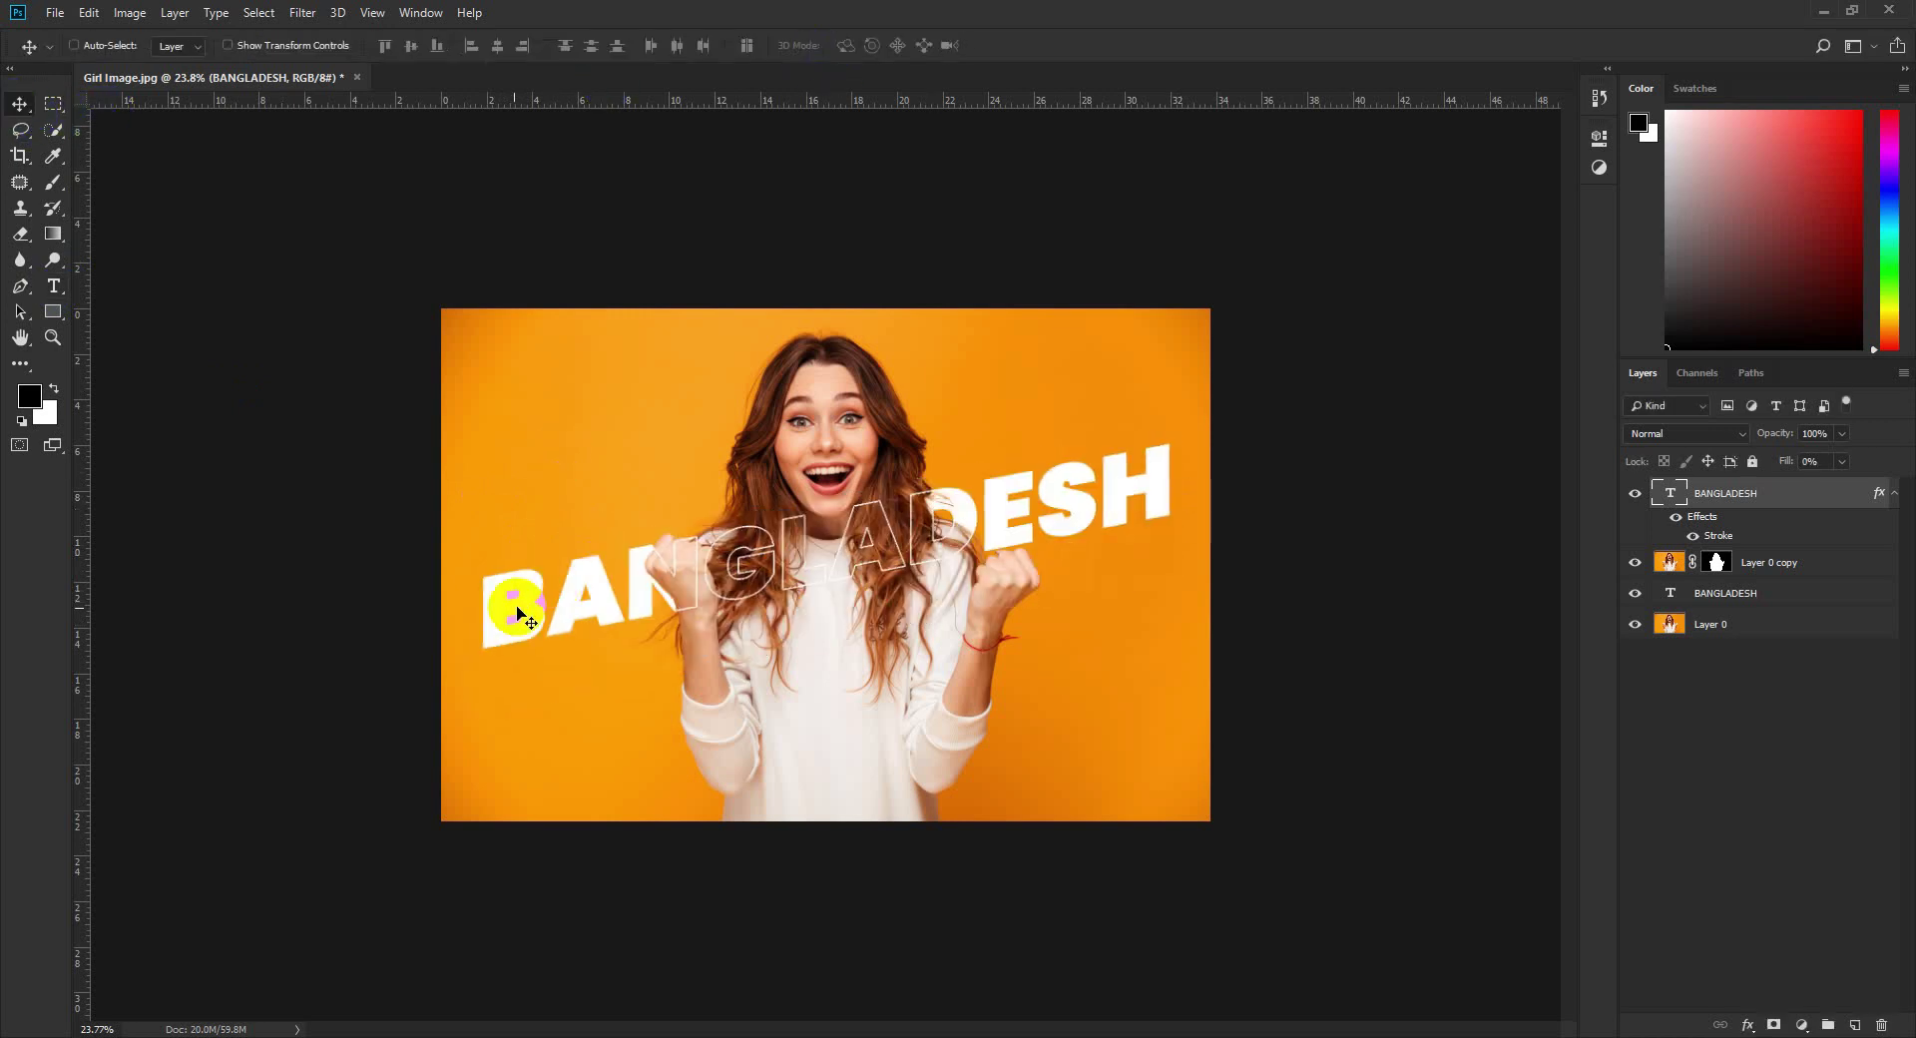
key(t)
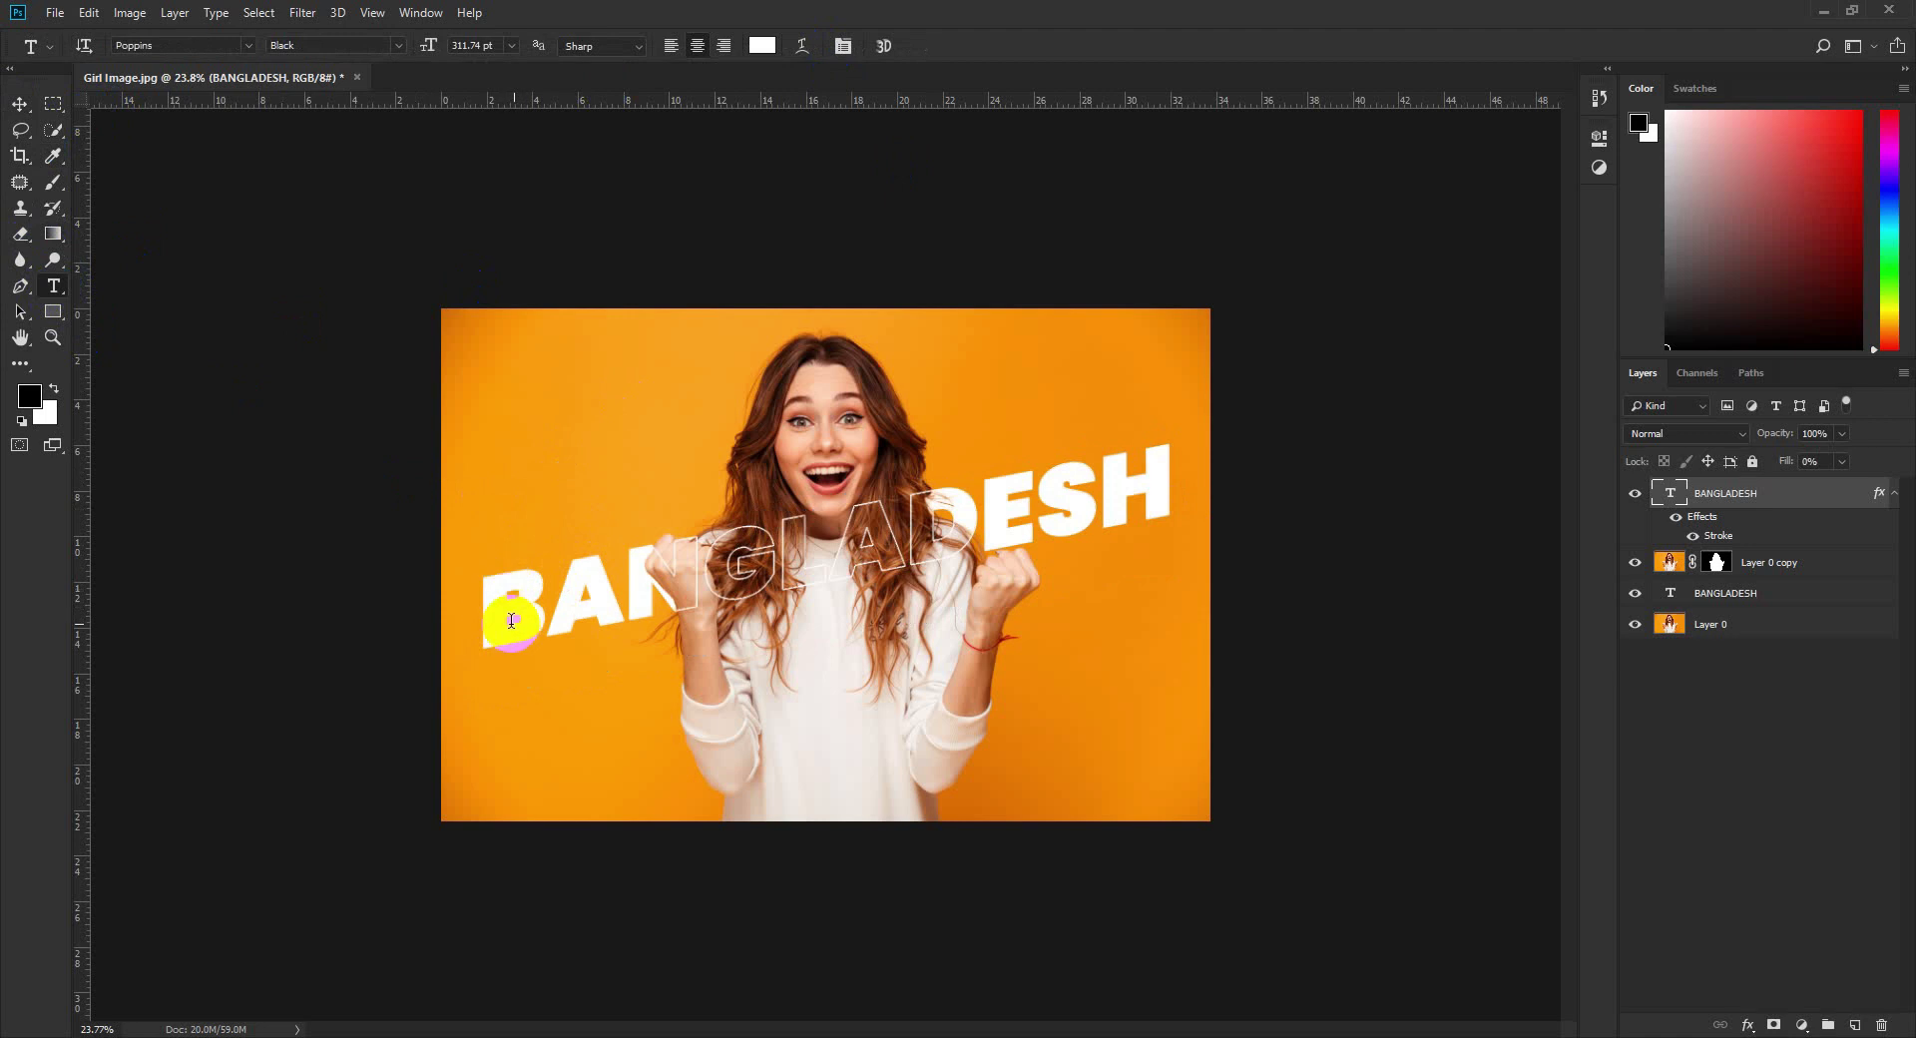
drag(505, 611, 1241, 513)
key(ctrl+h)
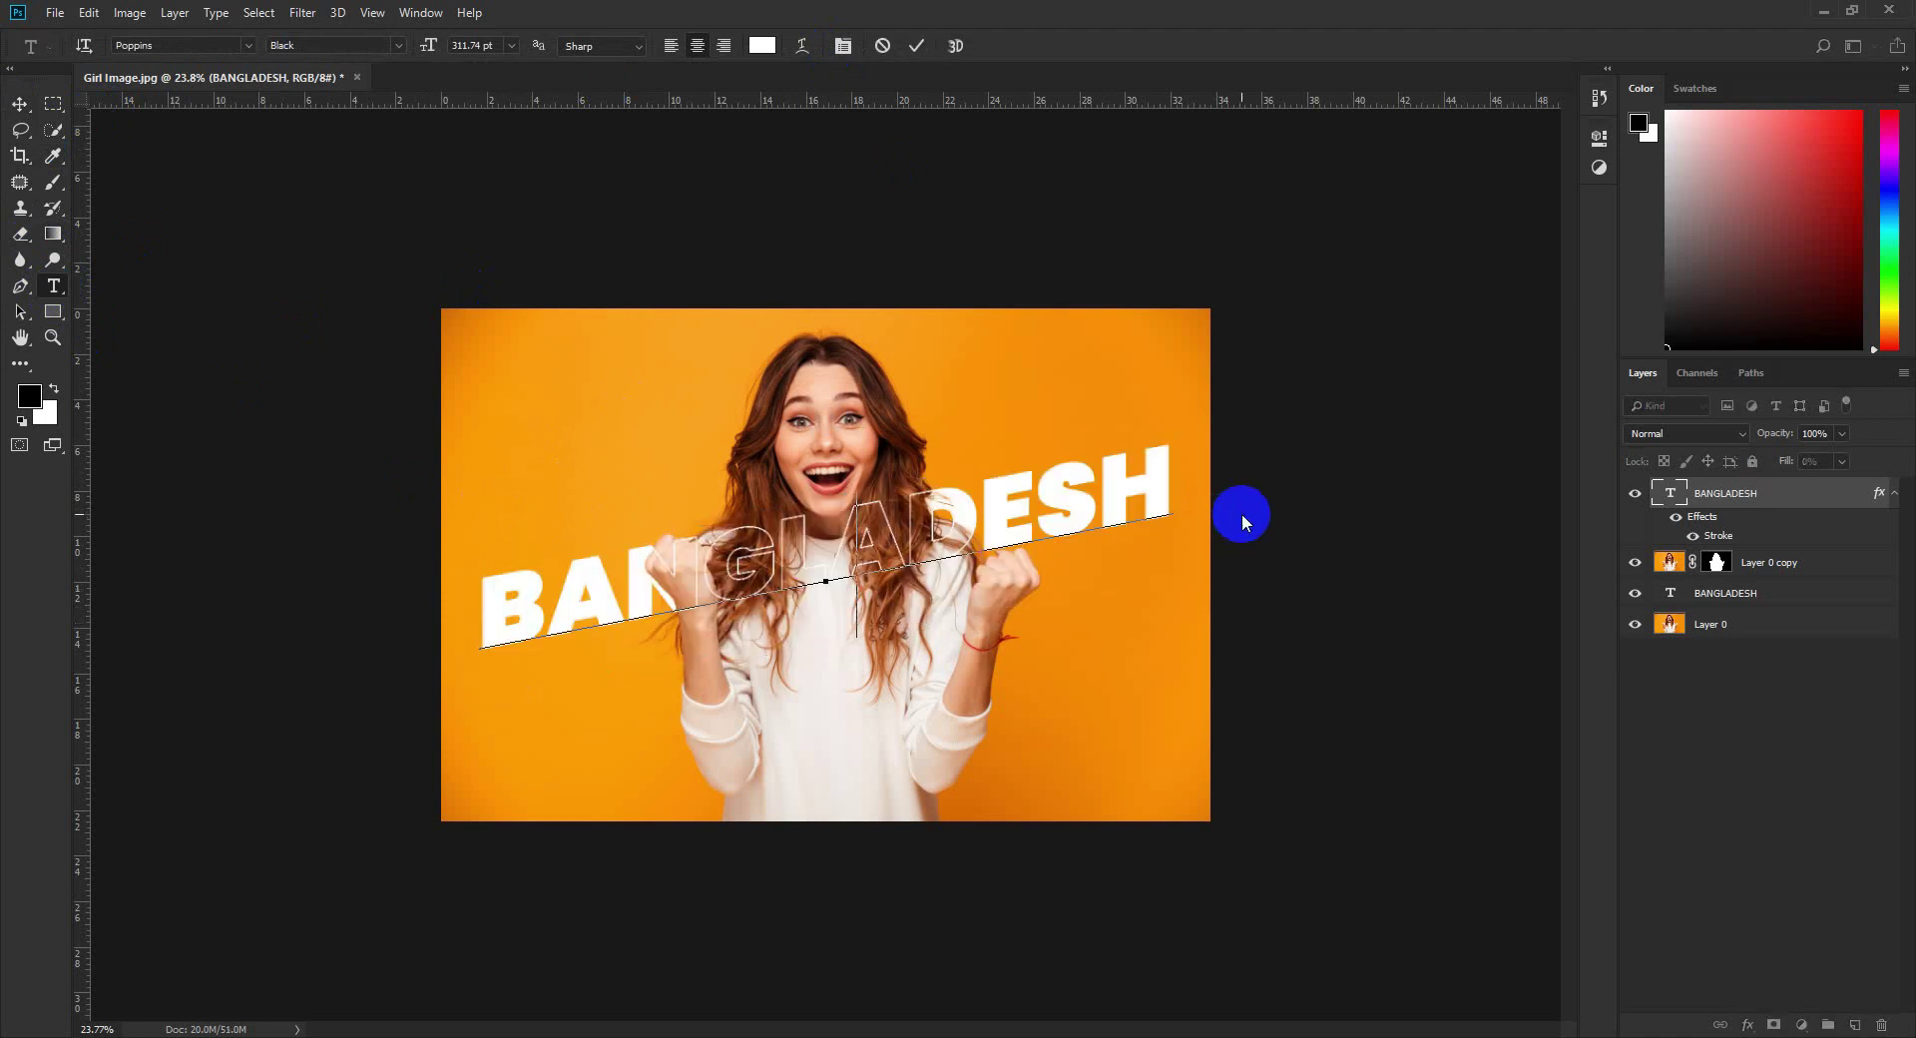
text(NGLAD)
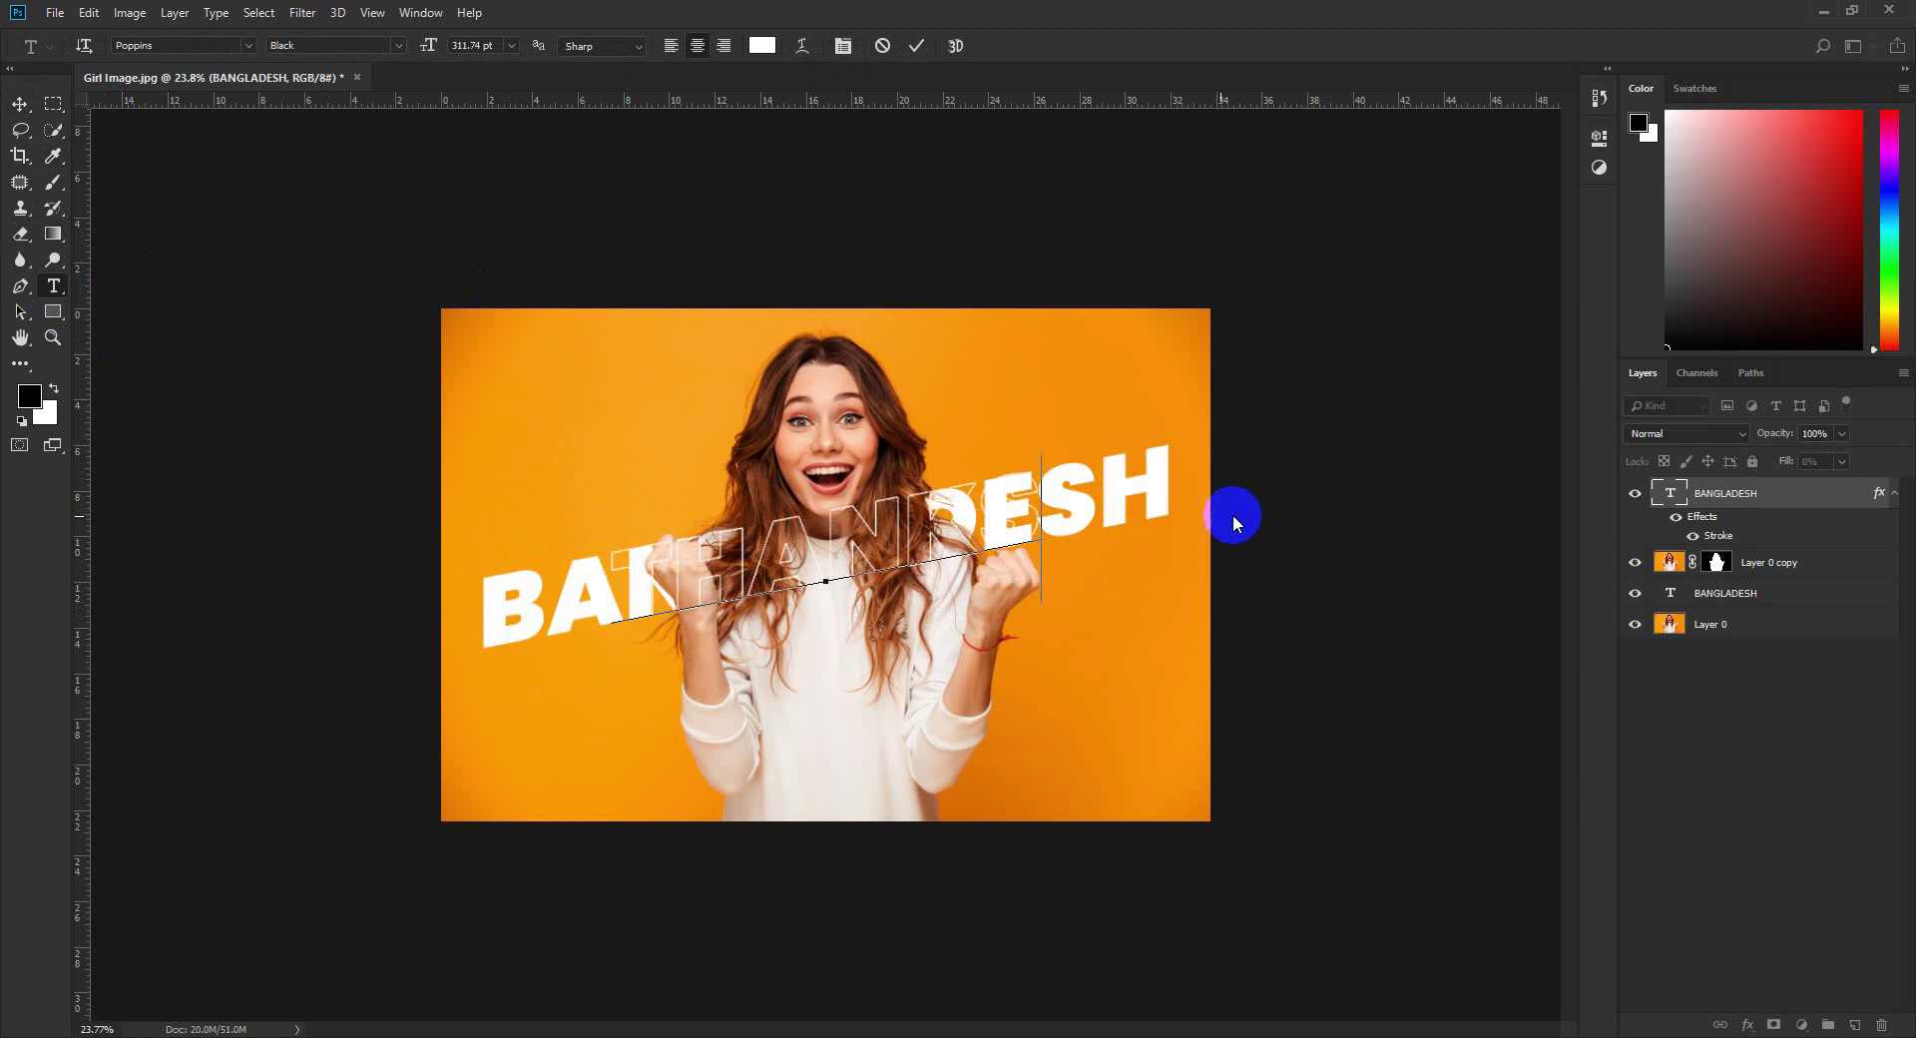
click(916, 45)
Hide the outlined layer and change the solid text layer to THANKS.
click(1635, 495)
click(1724, 593)
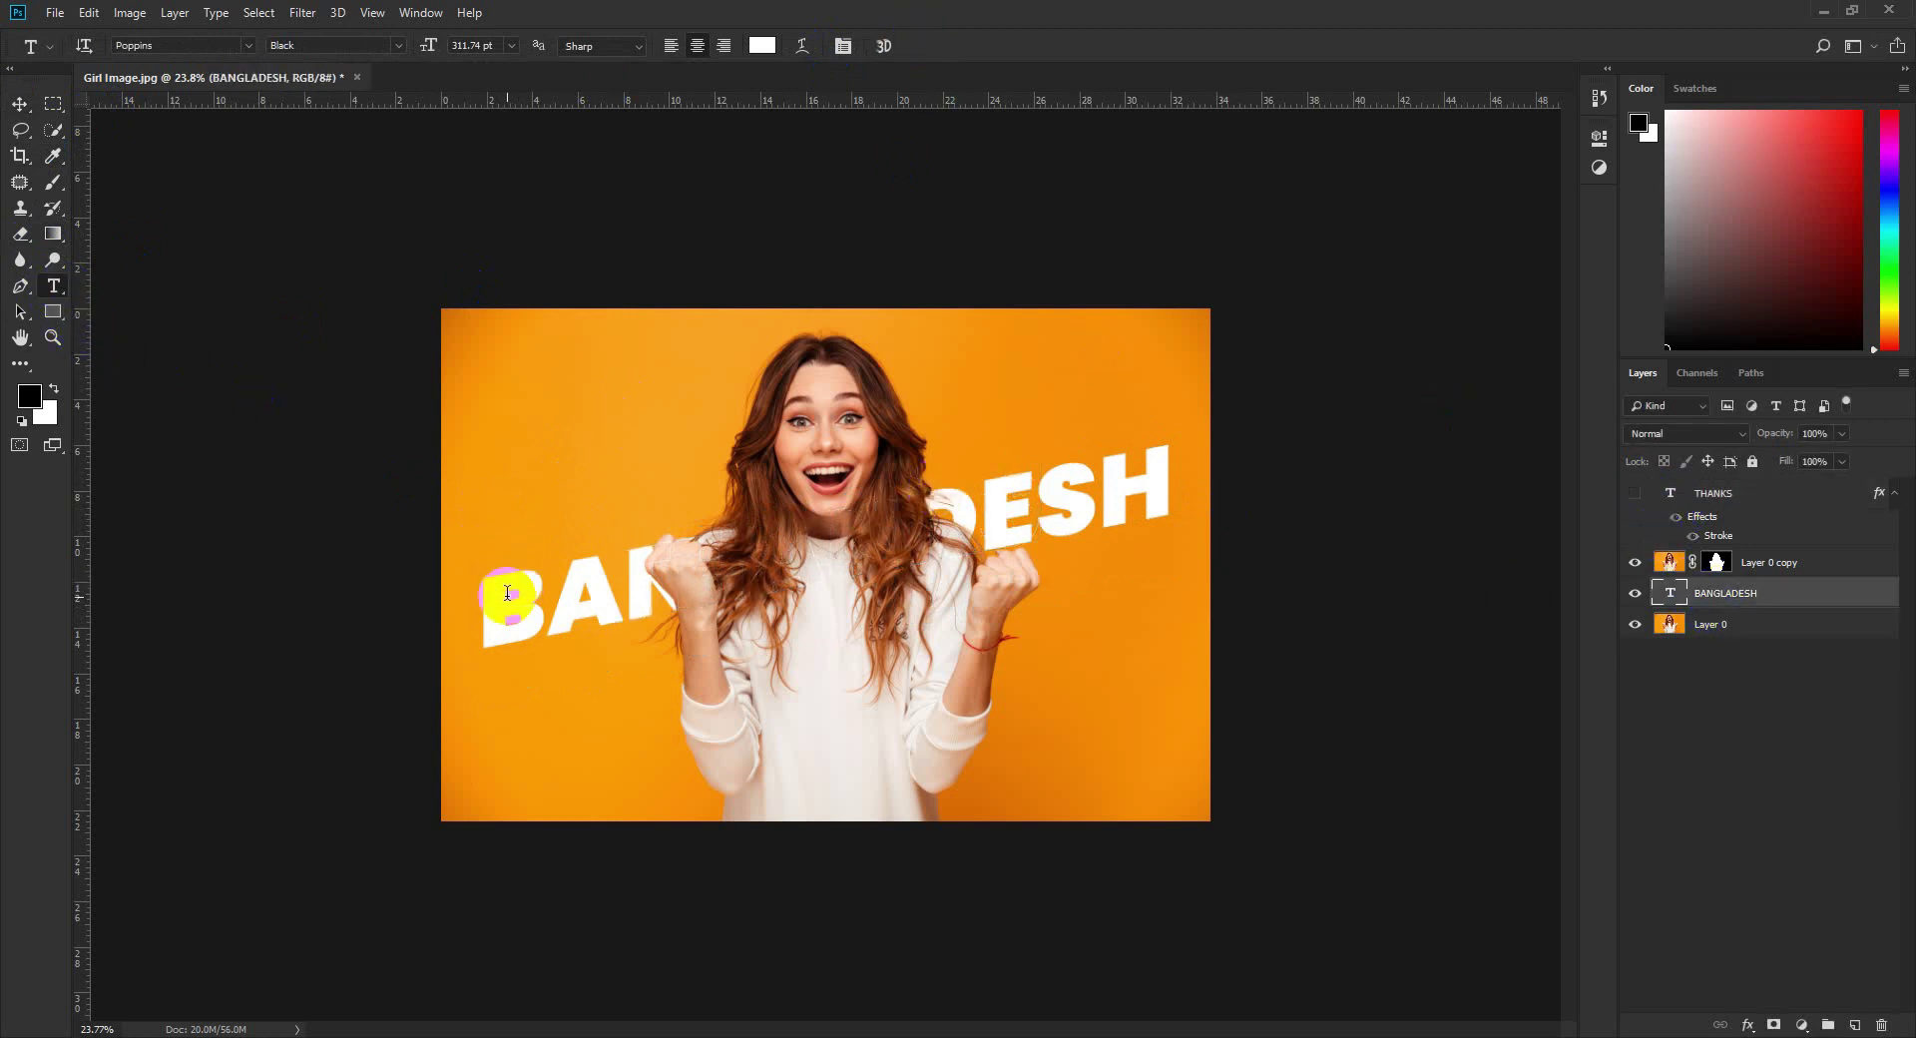
drag(507, 593, 1217, 497)
key(BackSpace)
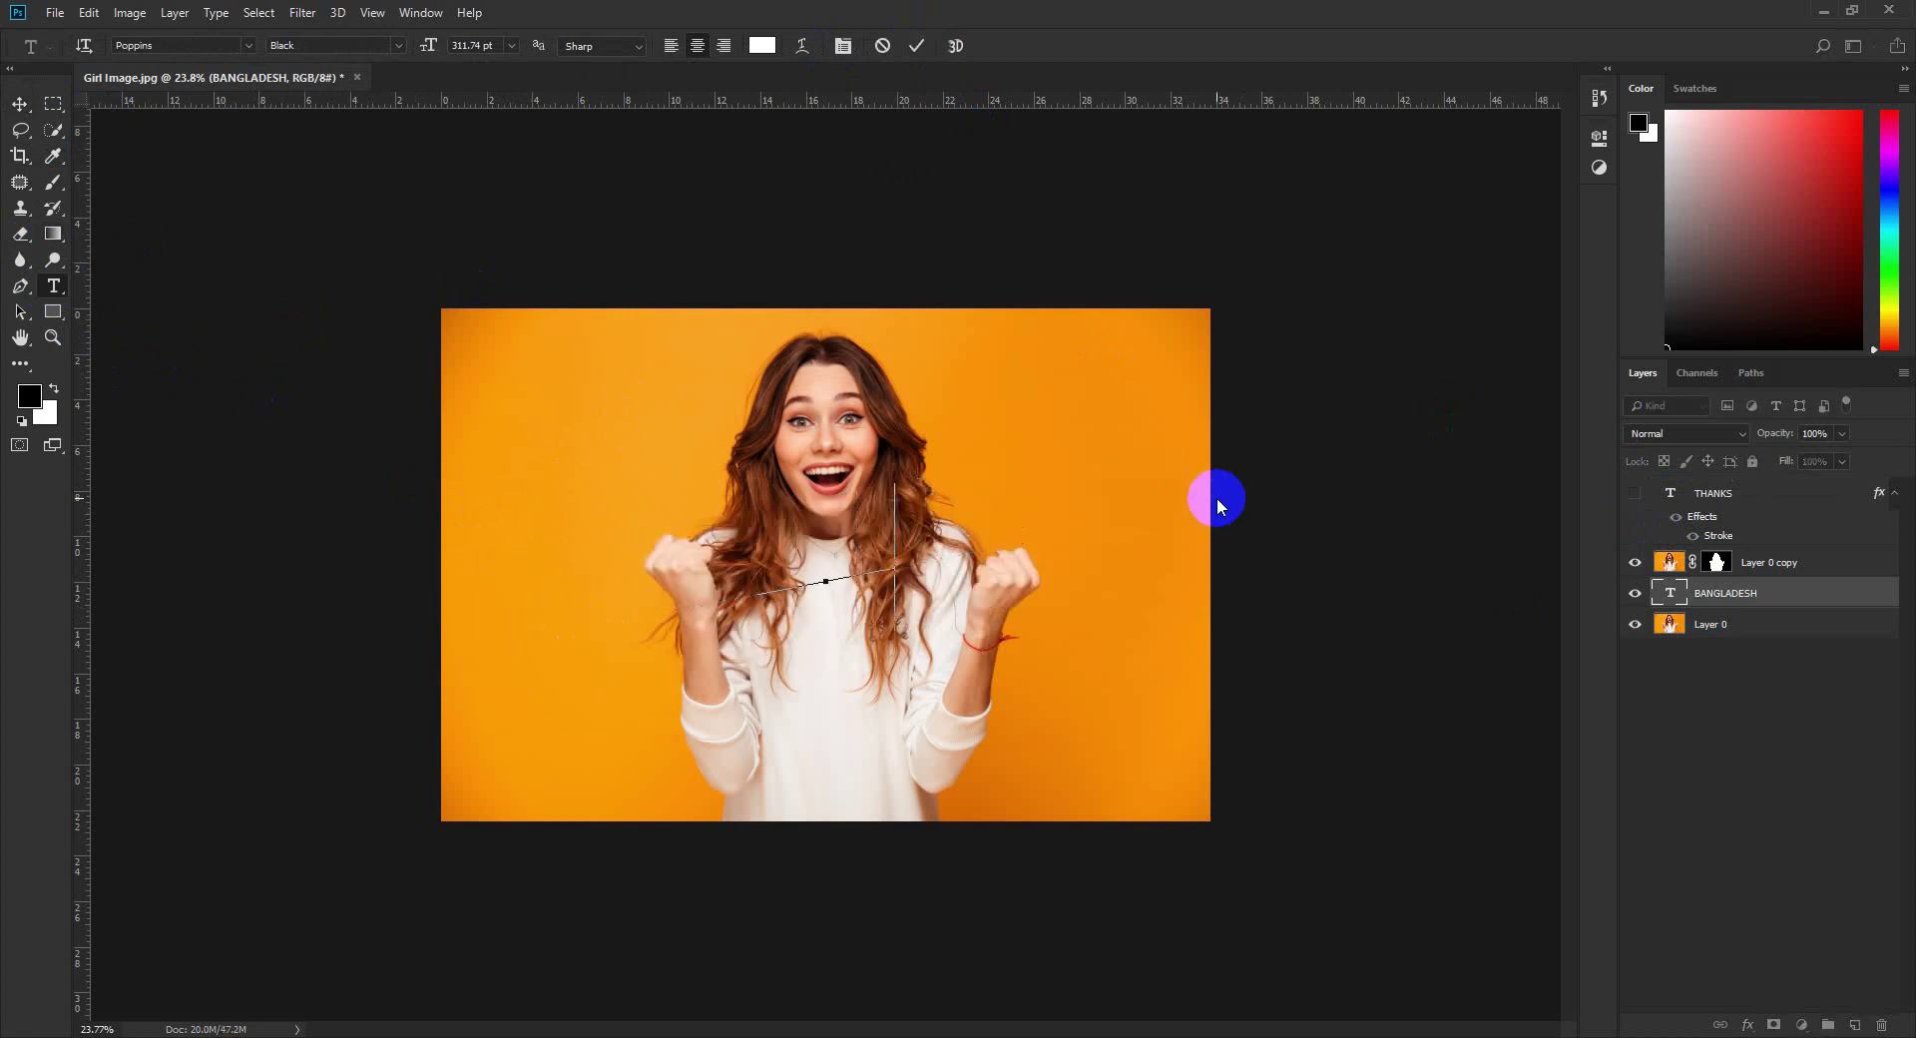
text(THANKS)
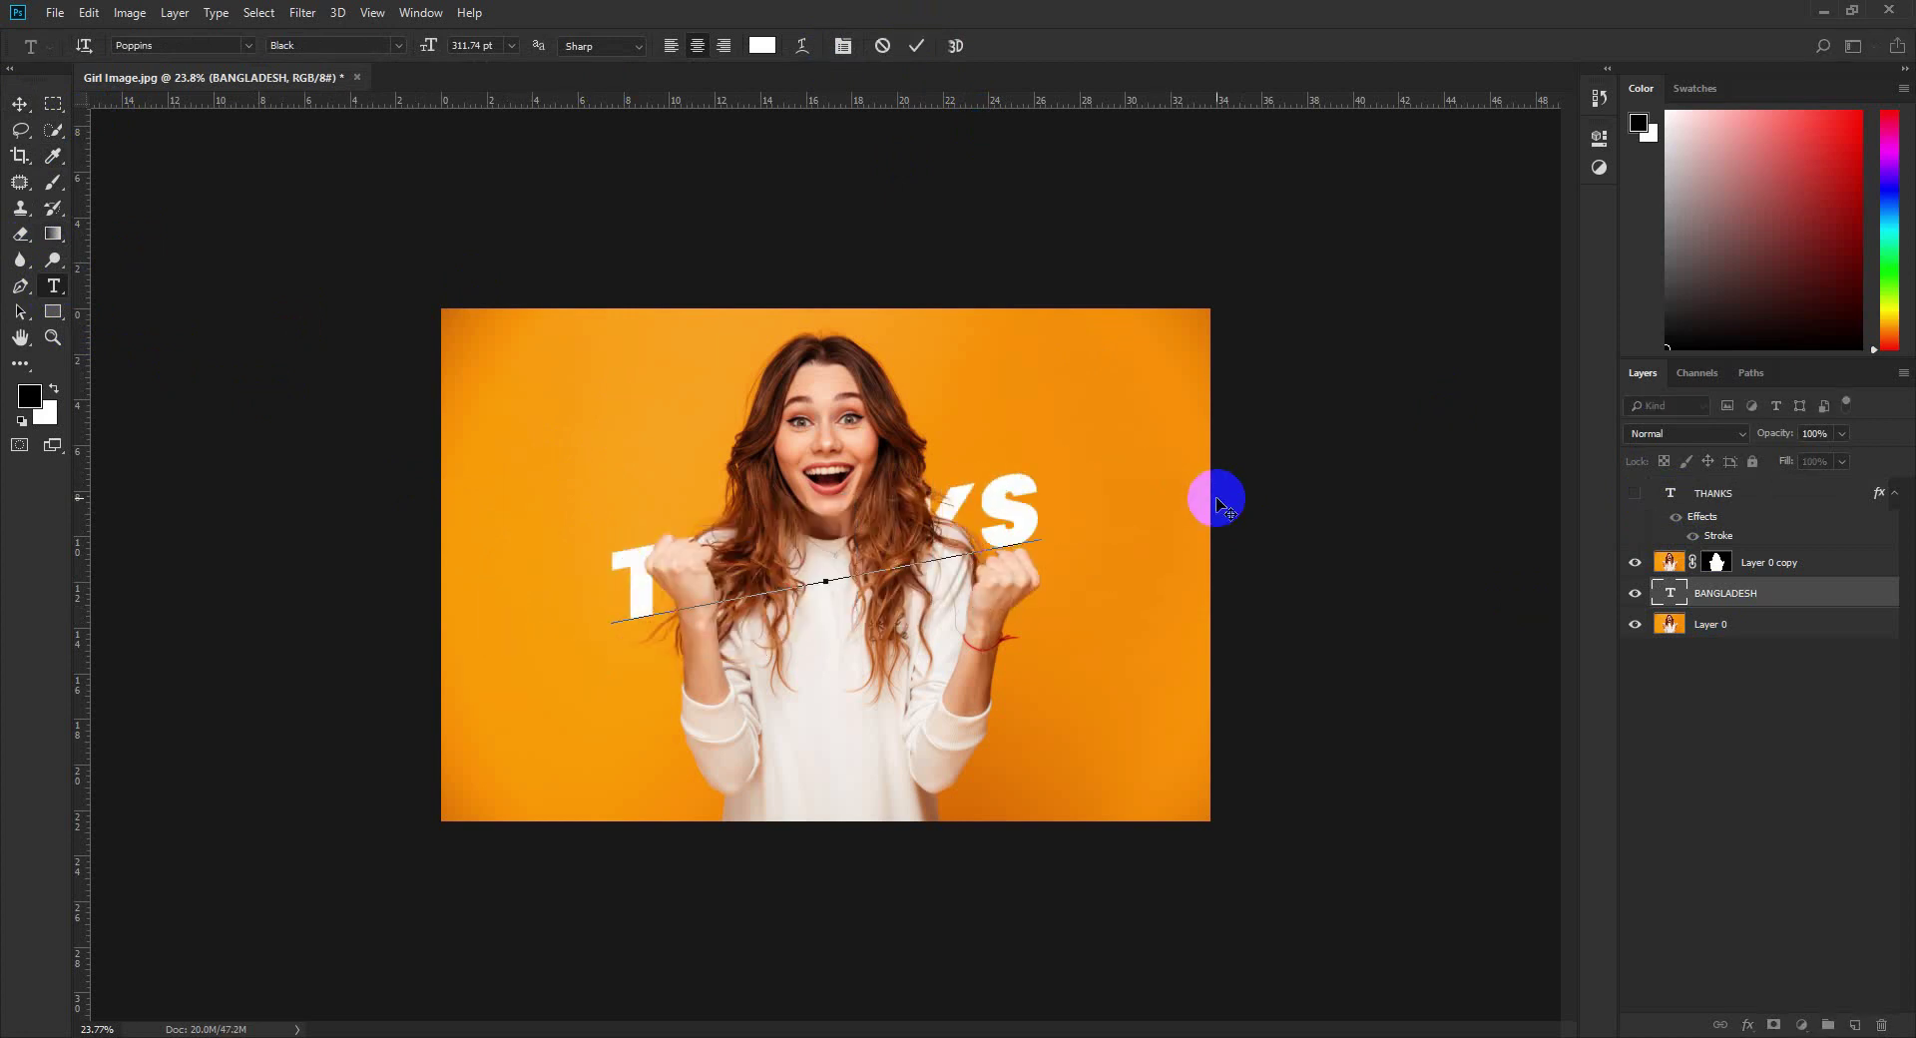
click(911, 50)
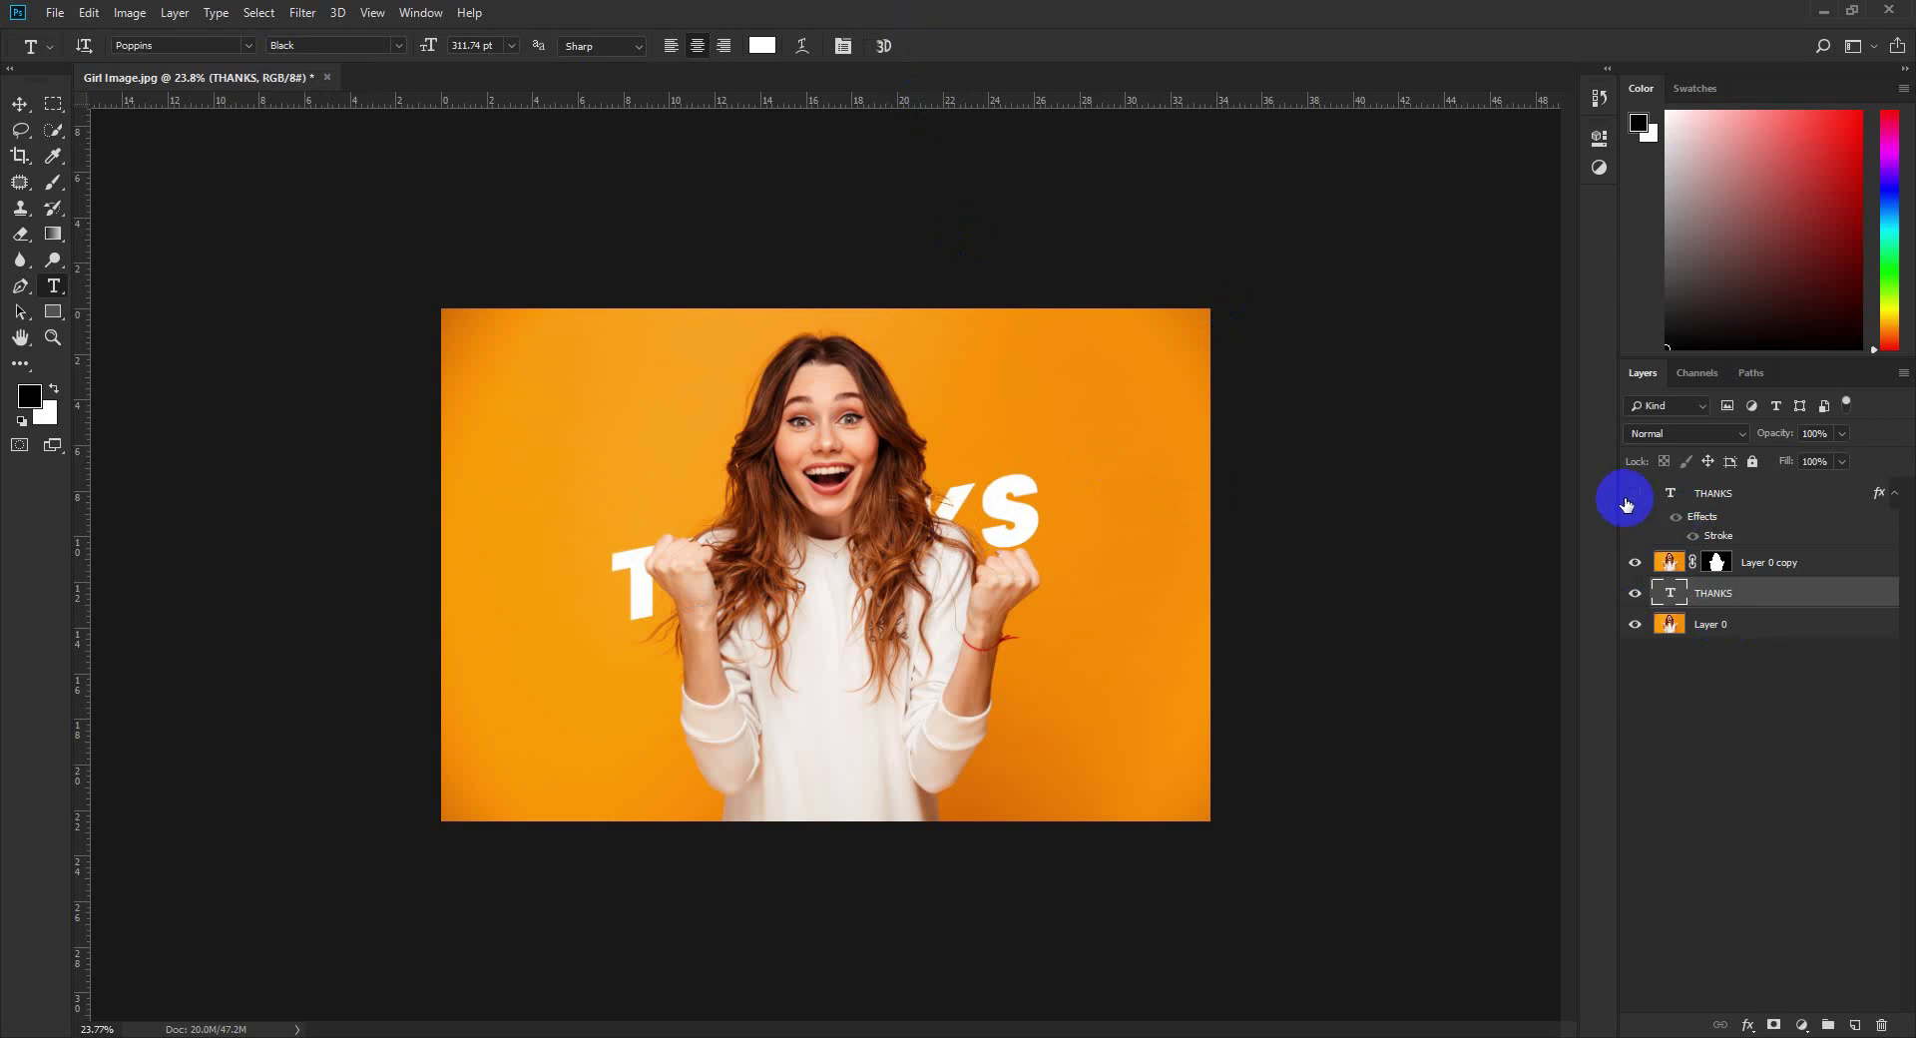
Show the outlined THANKS layer again and link it with the solid THANKS layer.
click(1635, 493)
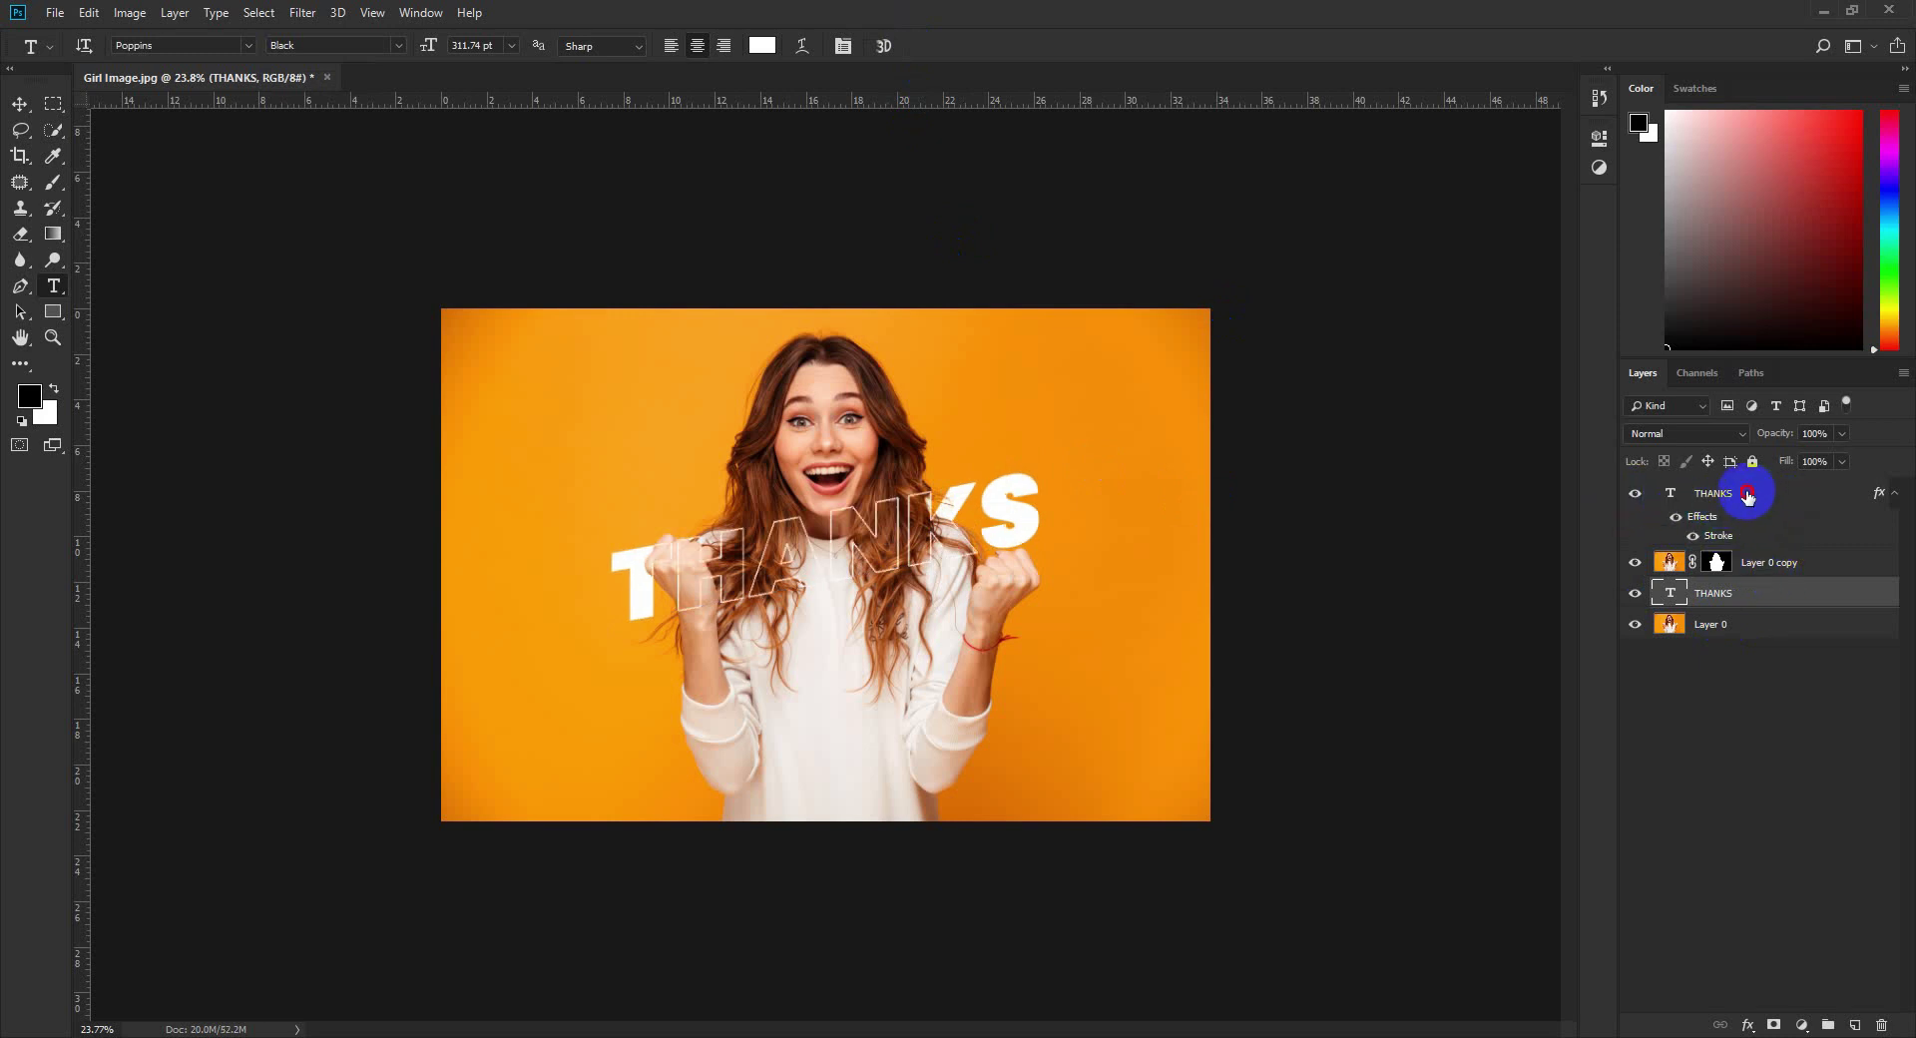
click(1748, 495)
ctrl+click(1761, 595)
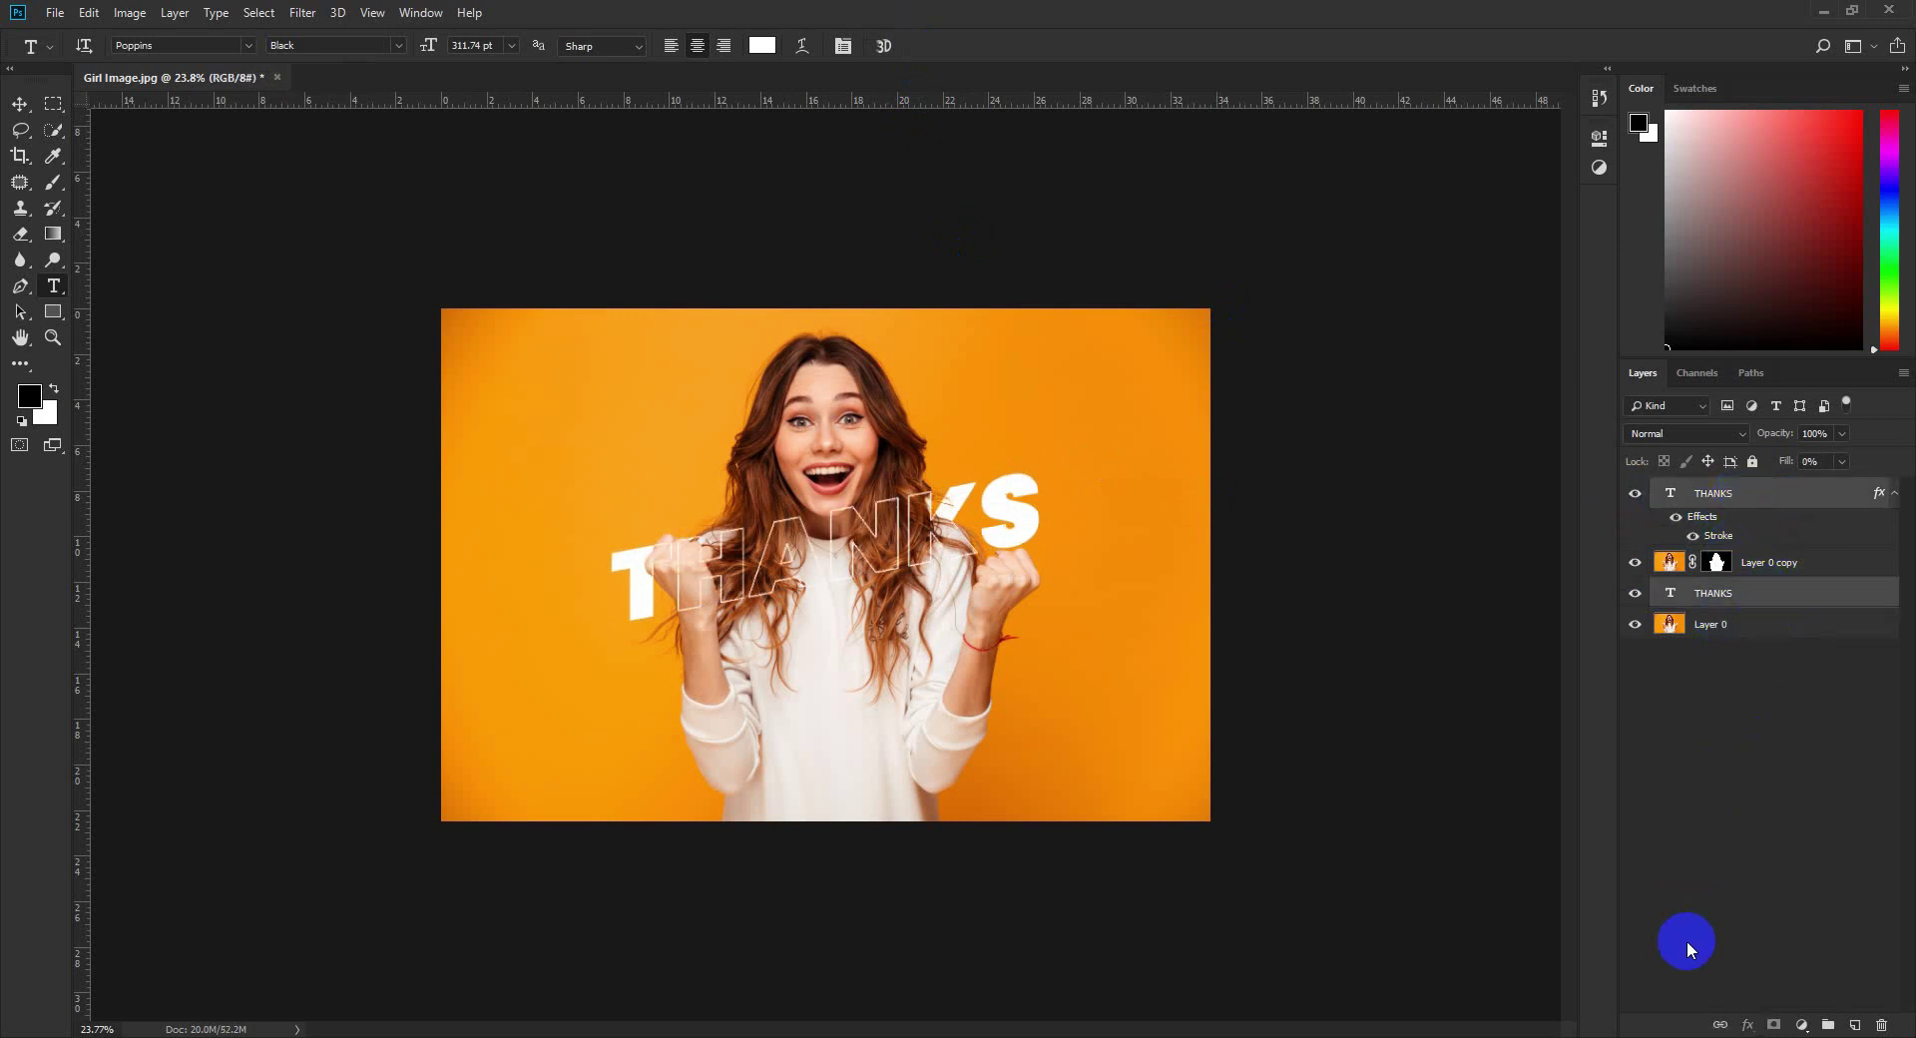
click(1720, 1025)
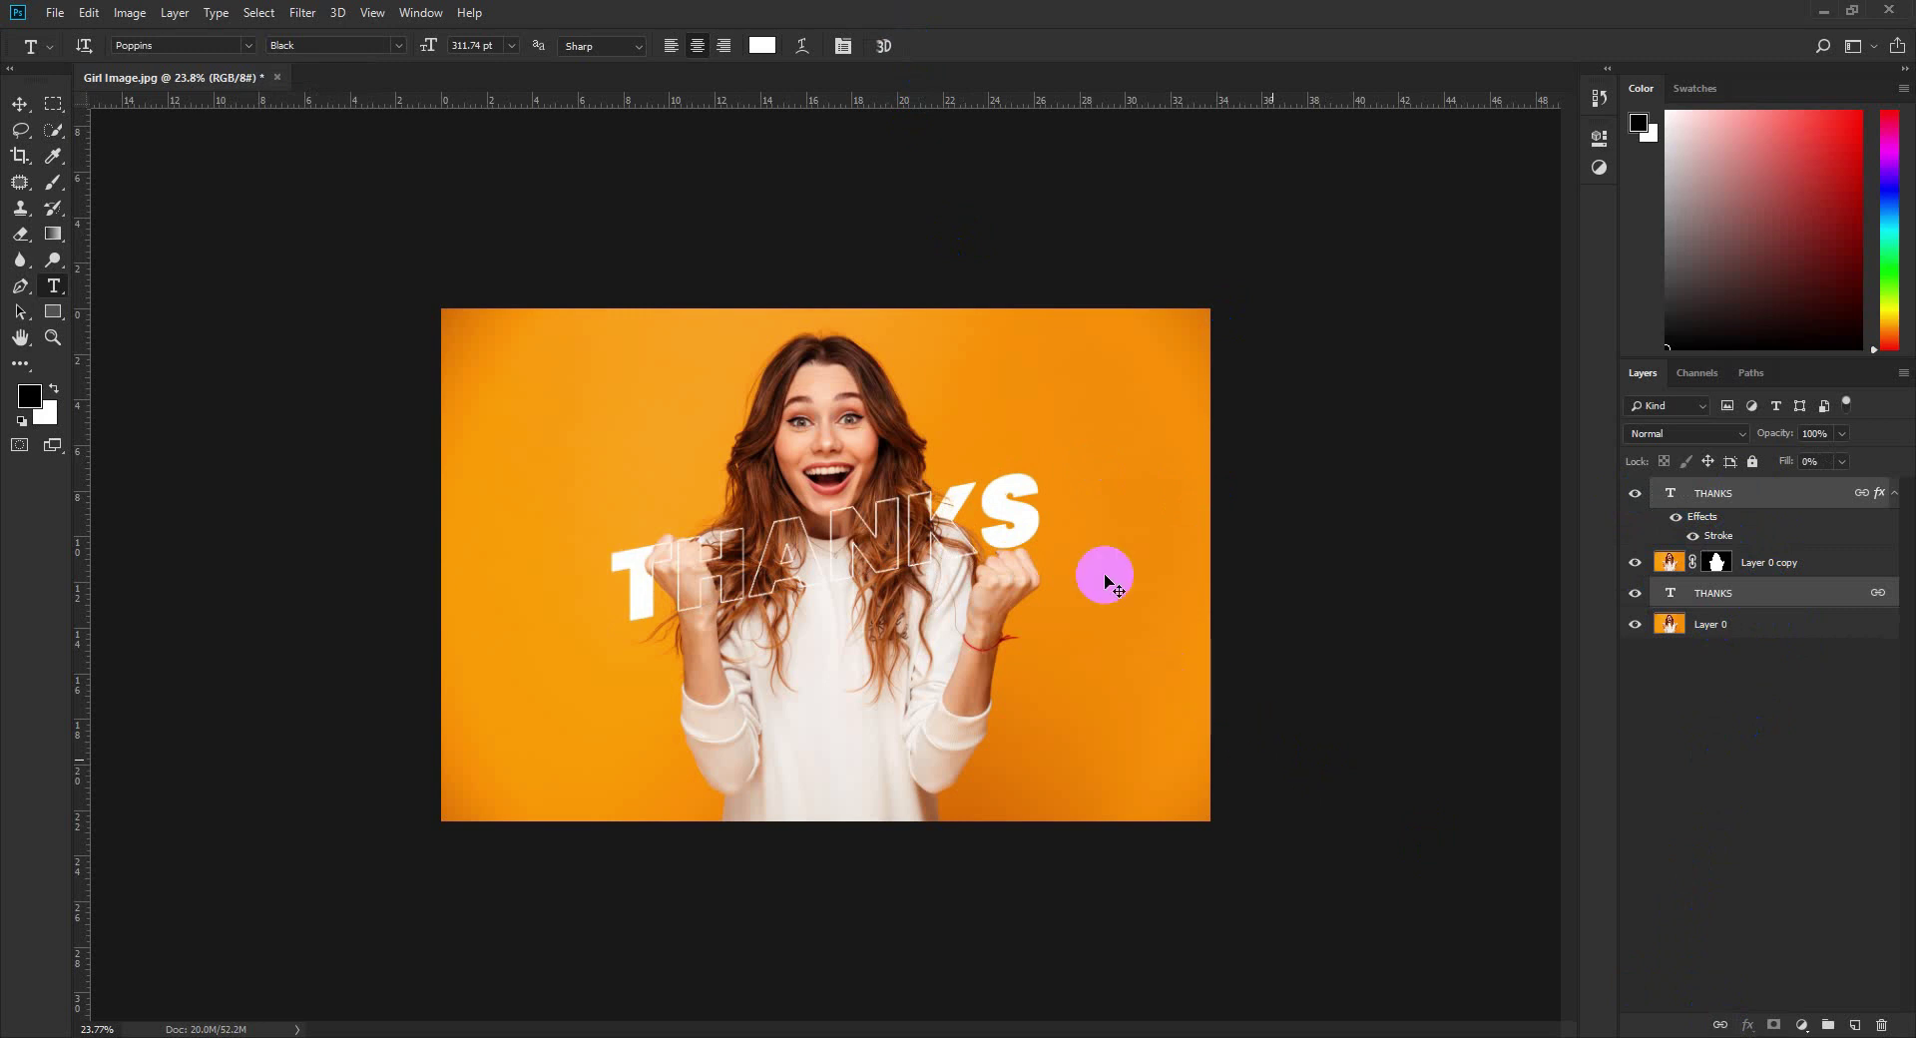
Scale the linked THANKS text to about 158% and lower it slightly over the girl.
key(ctrl+t)
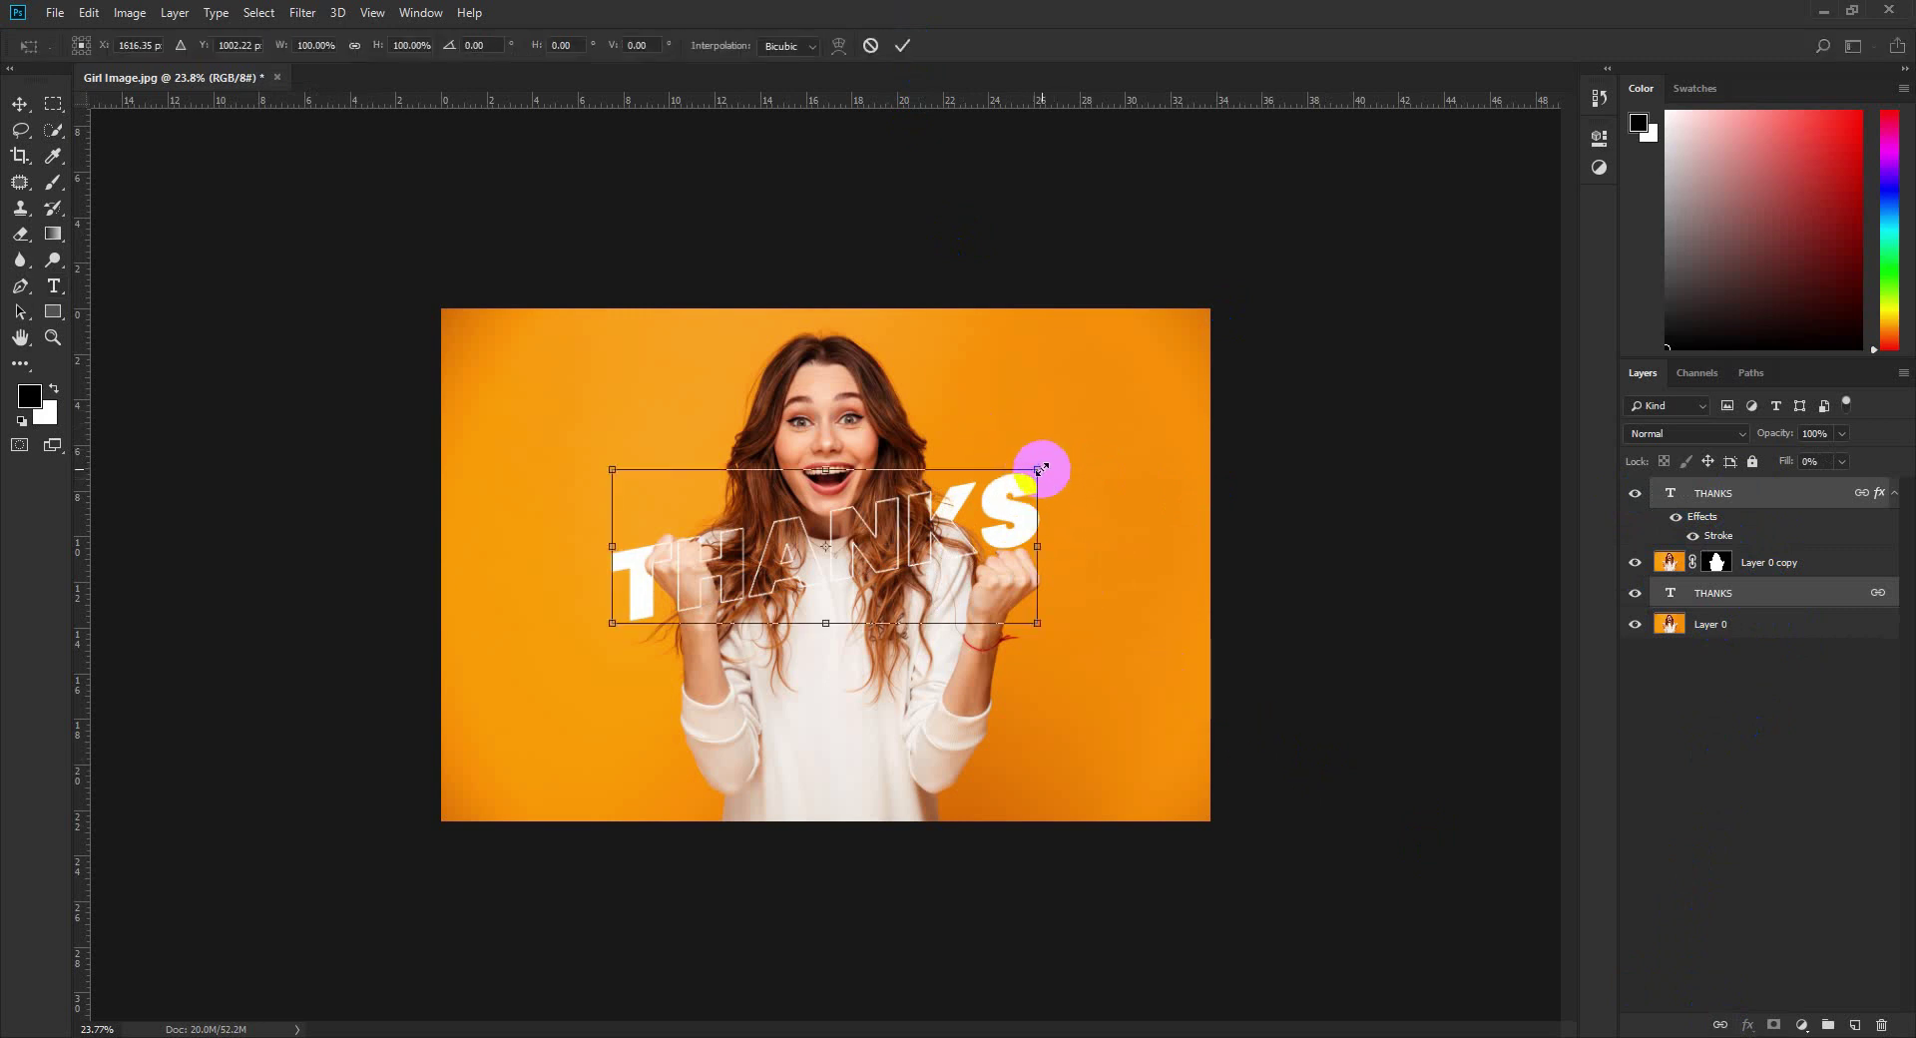
drag(1039, 468, 1169, 437)
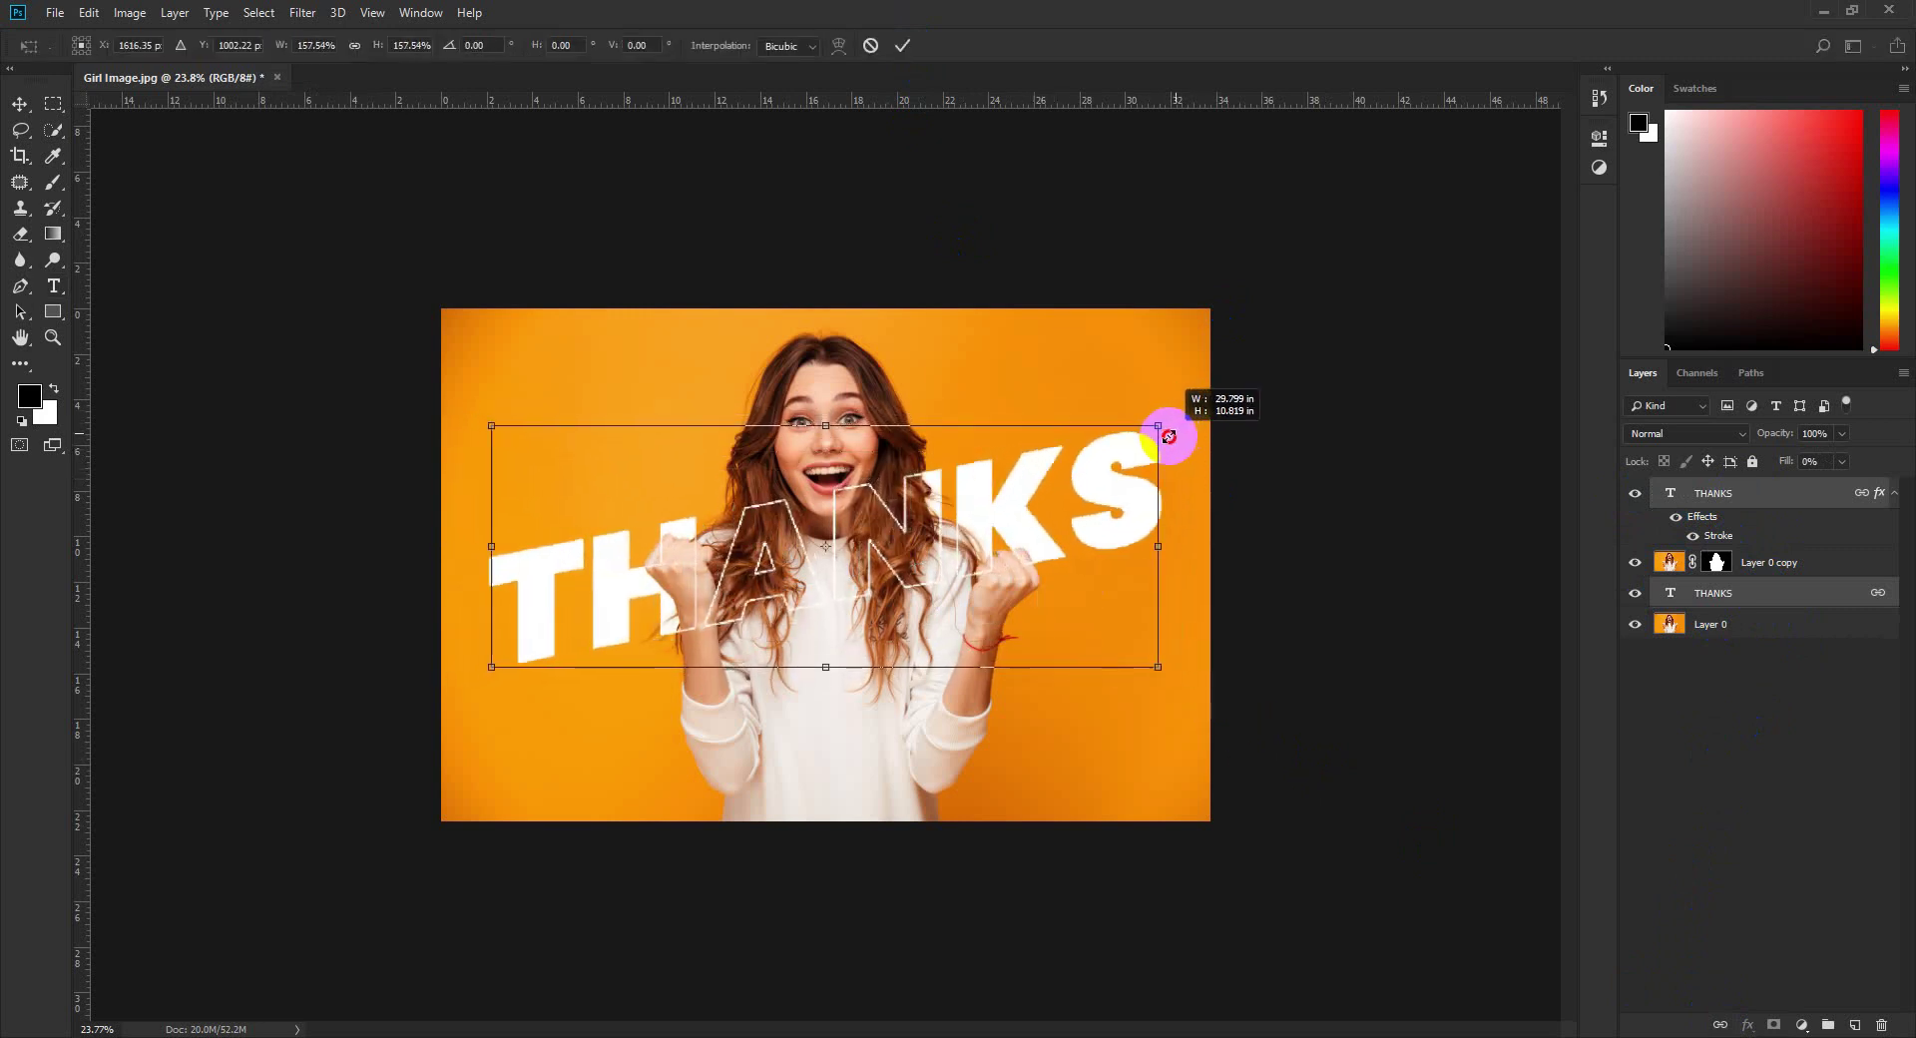
click(902, 45)
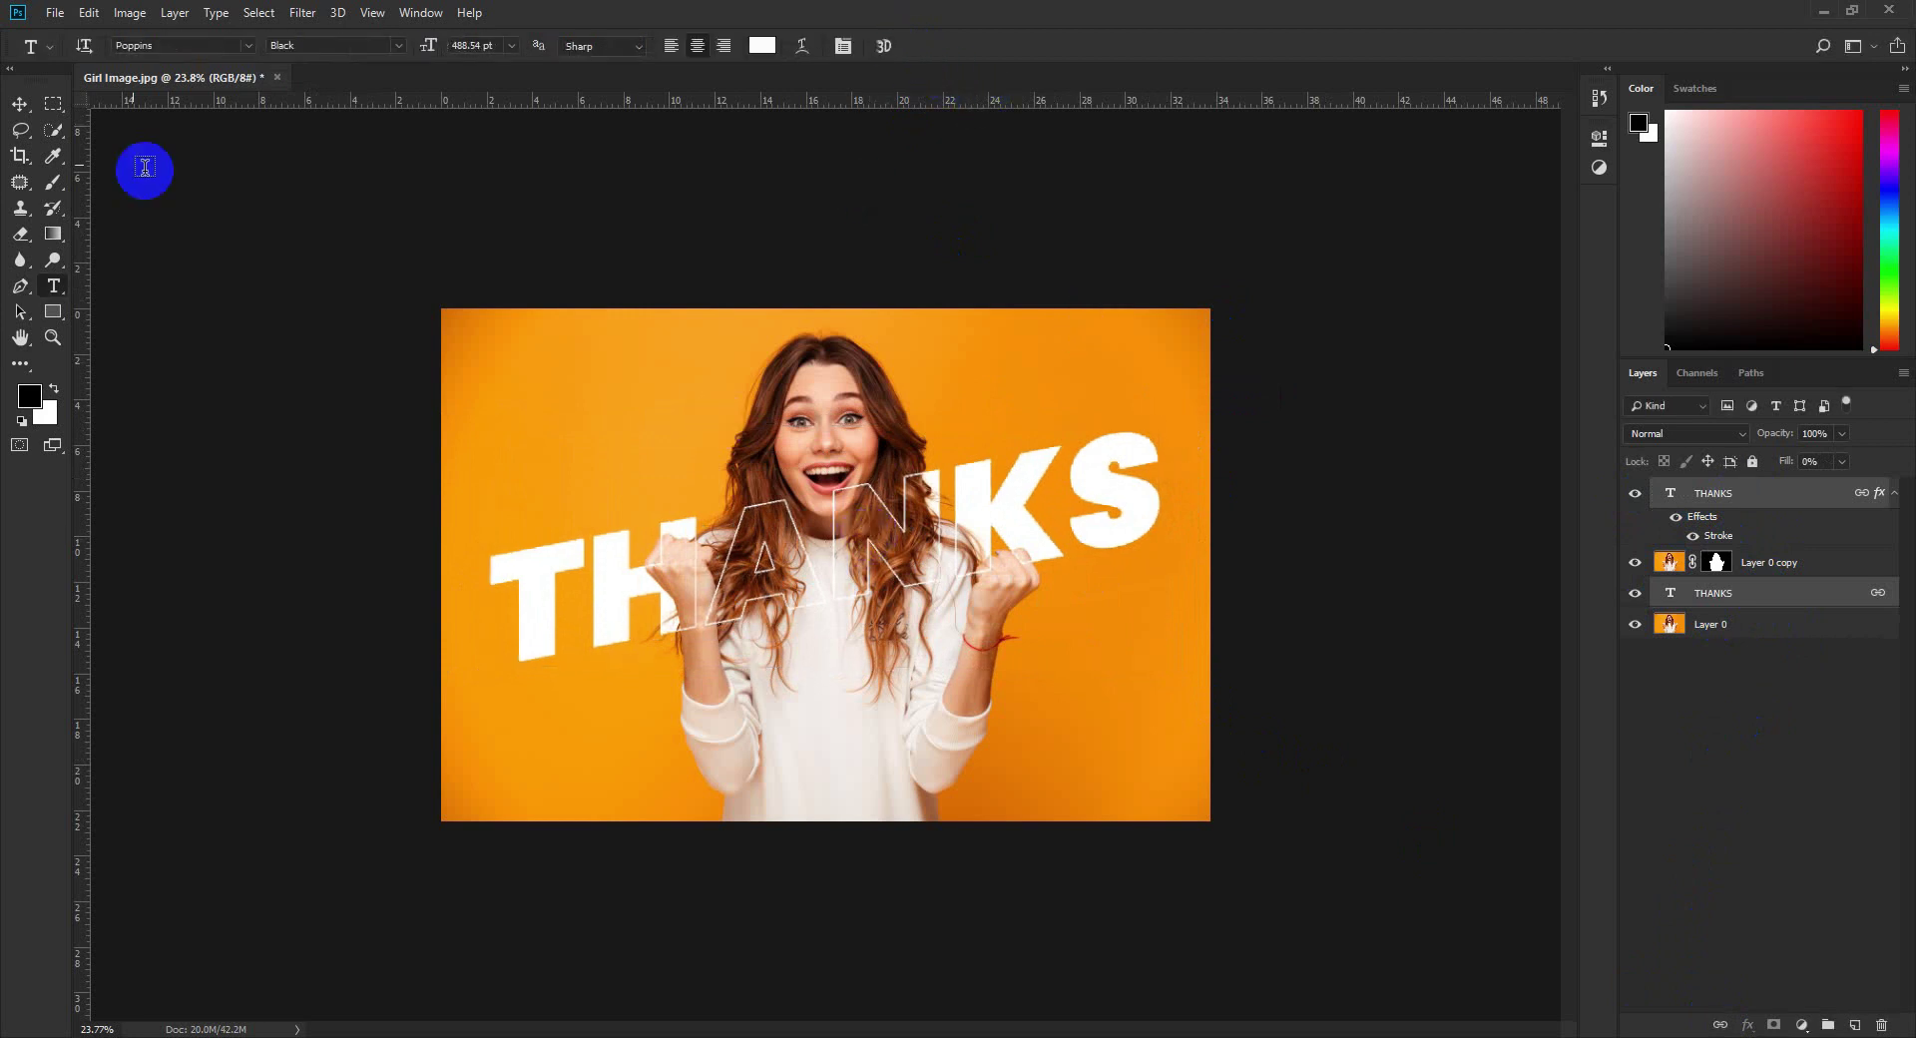
click(20, 104)
drag(754, 593, 756, 629)
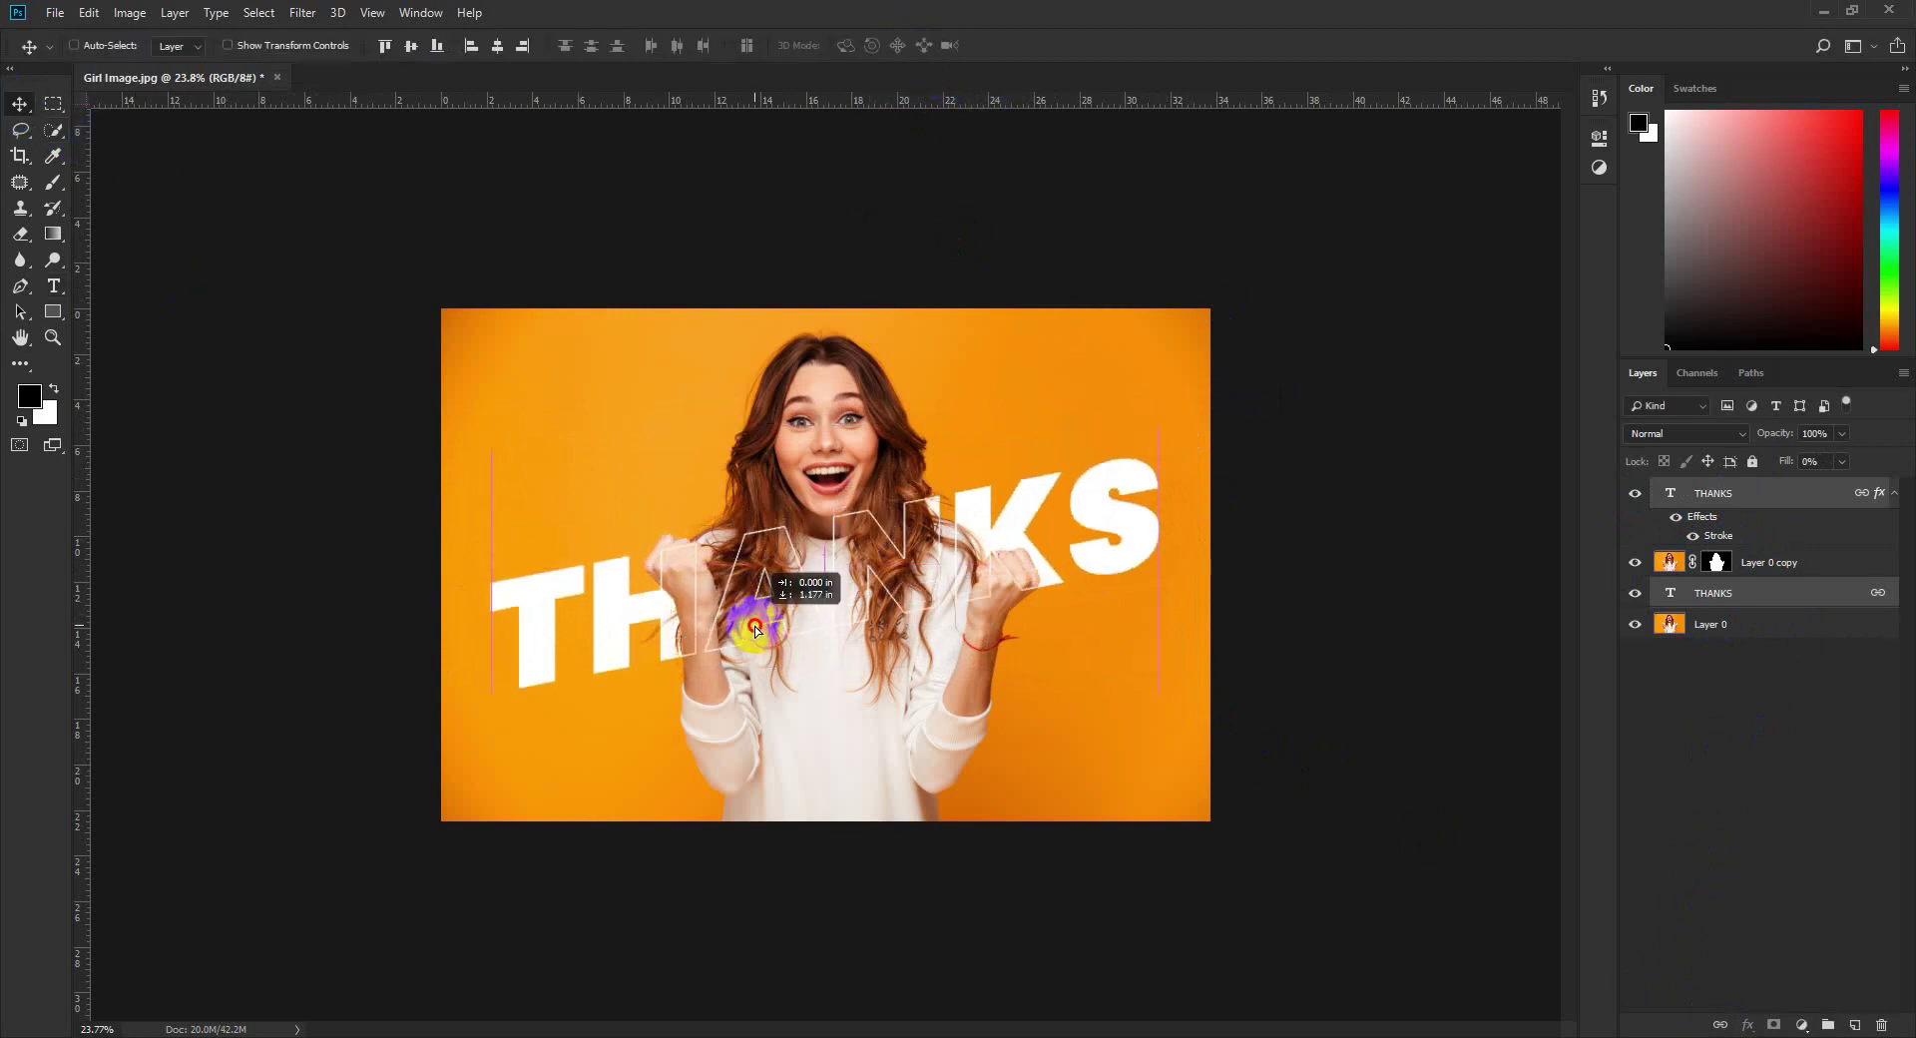
scroll(739, 599, down, 3)
scroll(734, 484, up, 4)
scroll(767, 504, down, 2)
scroll(765, 504, up, 2)
scroll(766, 504, down, 1)
scroll(765, 504, up, 1)
scroll(765, 504, up, 1)
scroll(765, 504, down, 2)
scroll(766, 504, up, 1)
scroll(766, 504, up, 1)
scroll(766, 504, up, 1)
scroll(766, 504, up, 2)
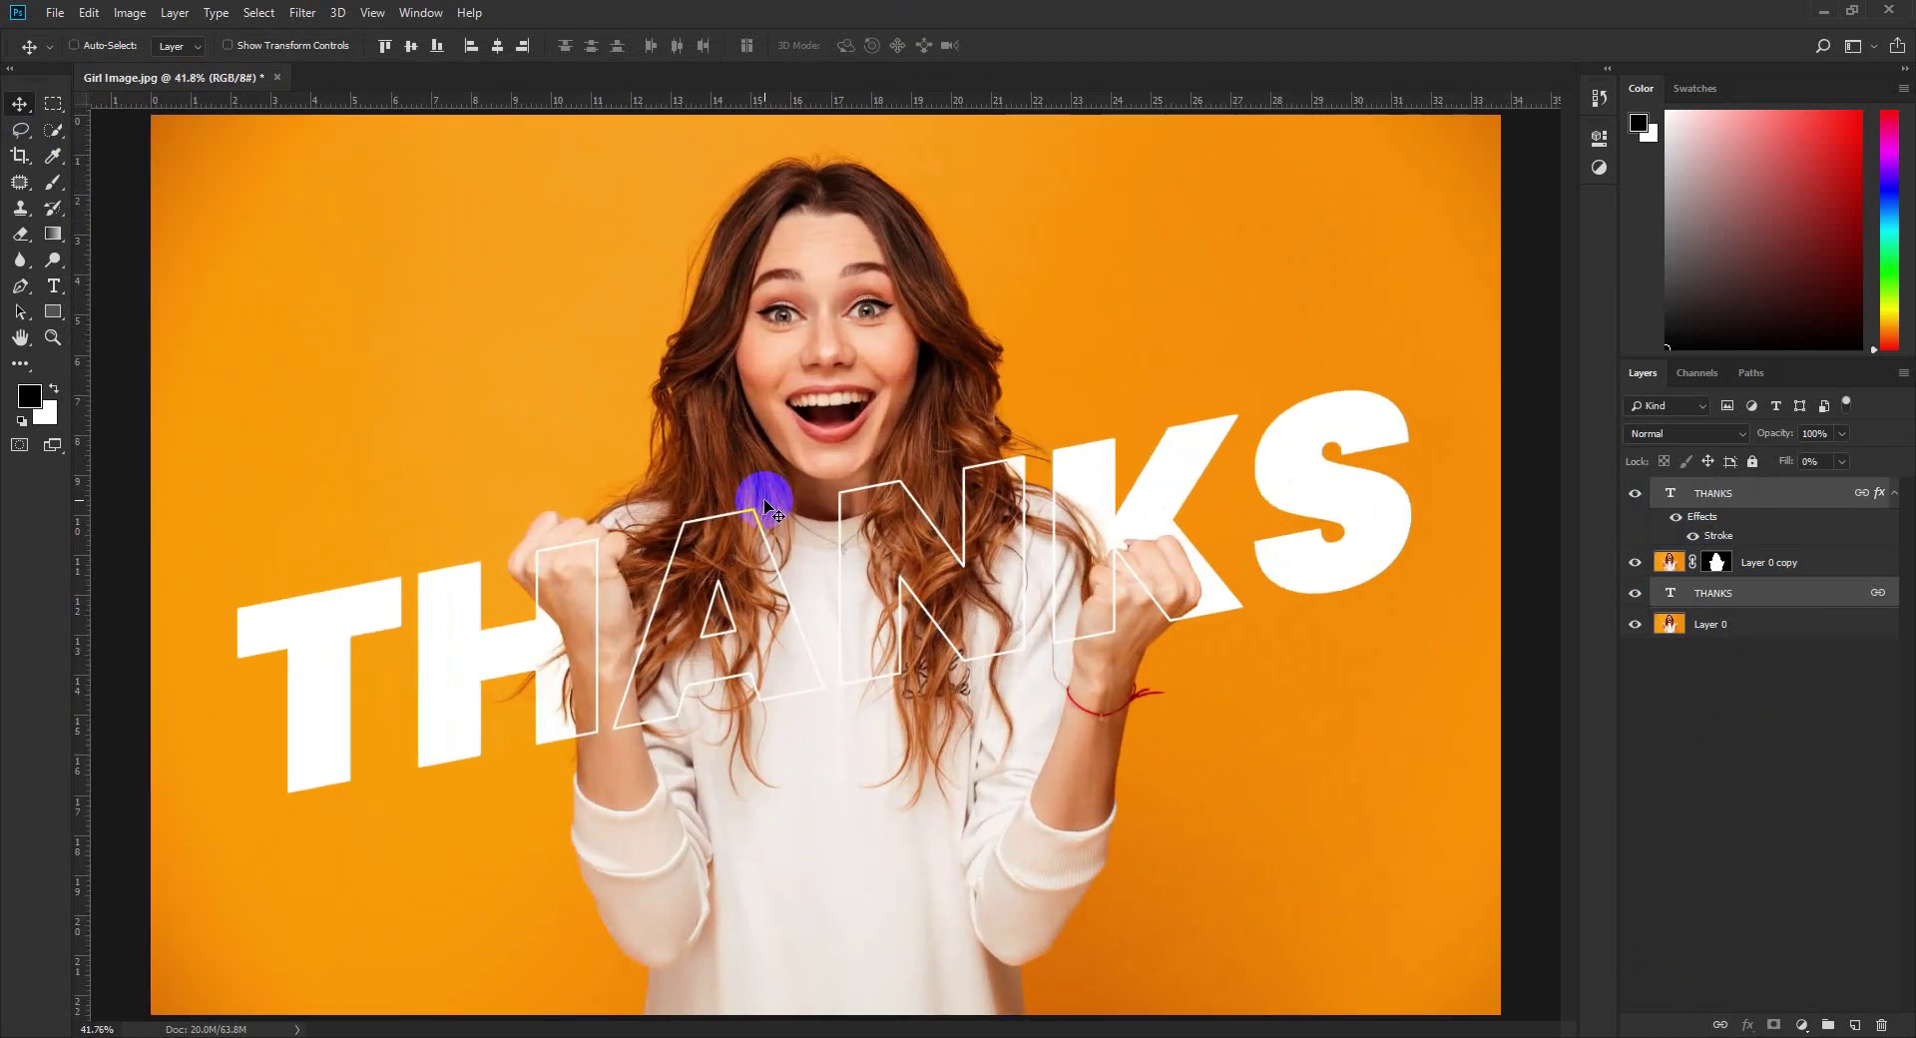